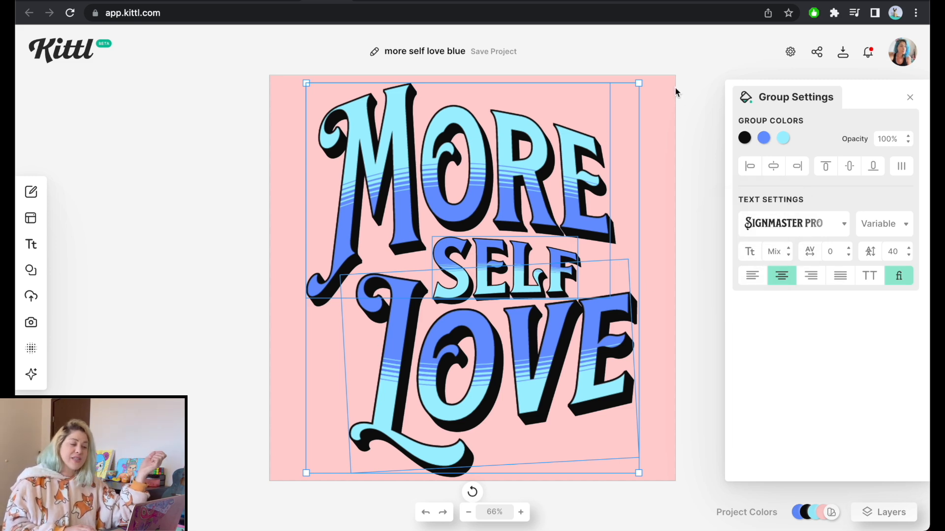
Step: Remove the artboard's pink background colour so the lettering sits on a transparent background
left_click(662, 102)
left_click(745, 139)
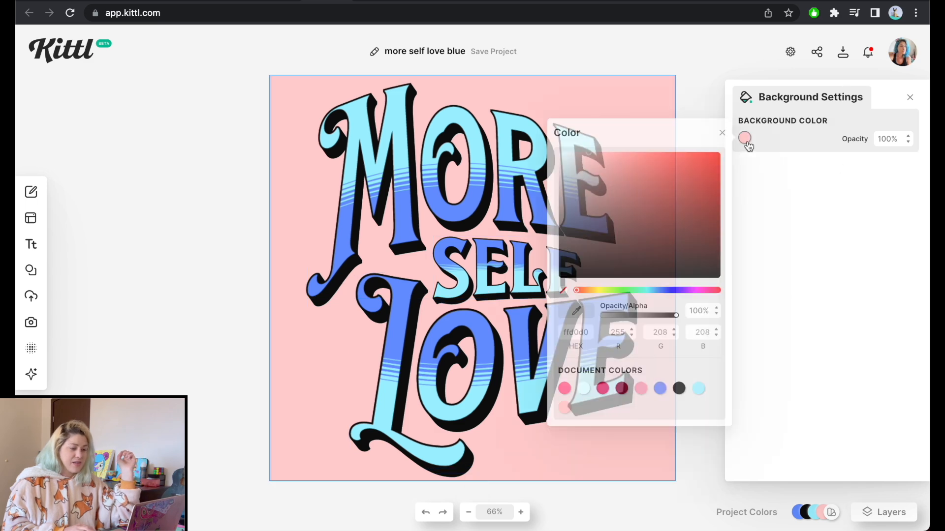
left_click(563, 290)
left_click(607, 80)
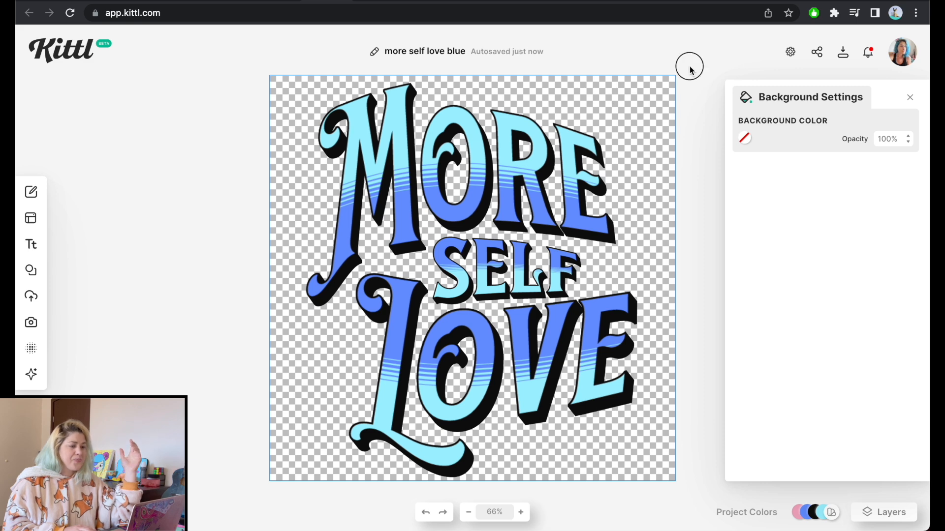
left_click(689, 66)
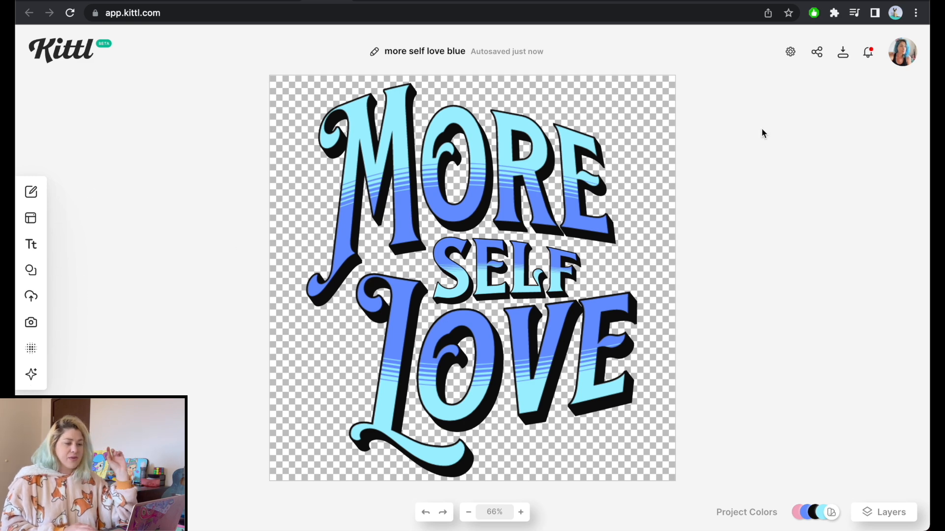
Step: Open the design in the Mockup Generator and place it larger and higher on the black T-shirt's chest
left_click(843, 54)
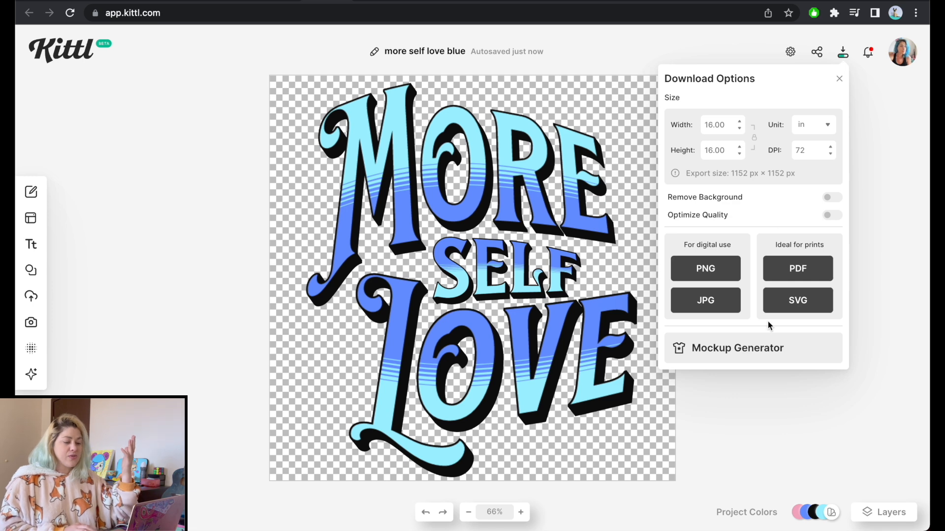
left_click(762, 353)
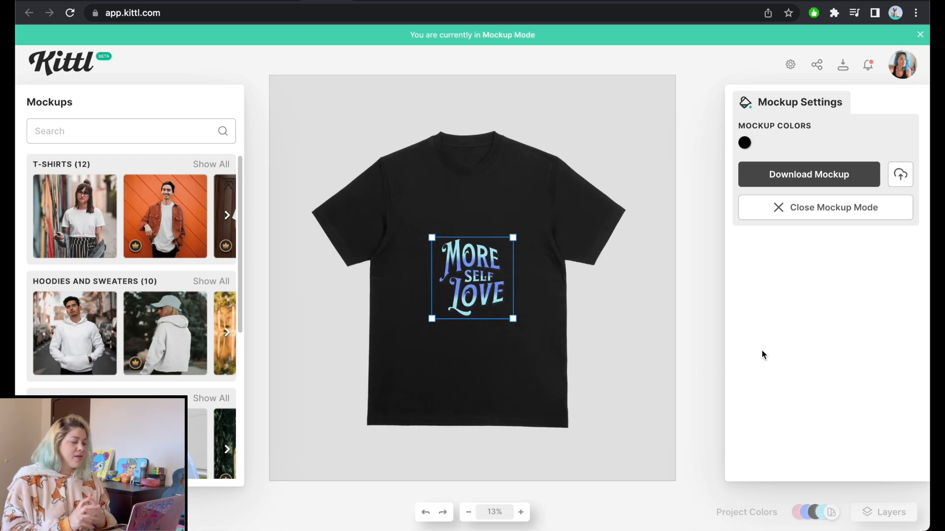
left_click_drag(469, 286, 465, 251)
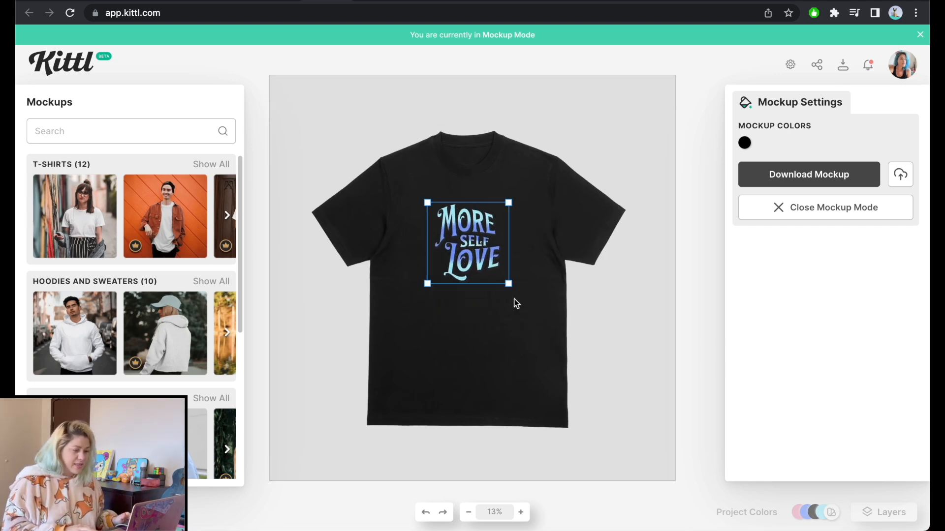
left_click_drag(510, 286, 538, 305)
left_click_drag(483, 277, 476, 273)
Step: Change the mockup T-shirt's colour to white
left_click(744, 143)
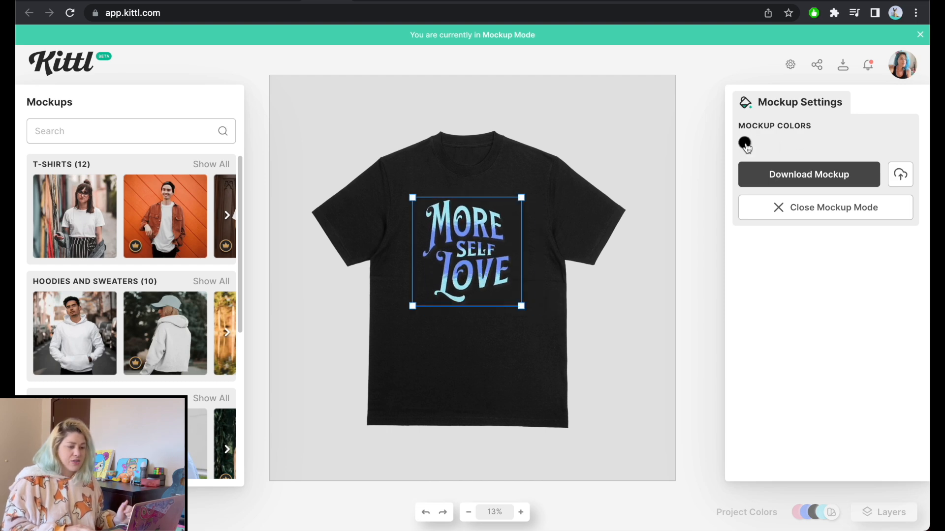
left_click_drag(570, 177, 547, 149)
left_click(551, 232)
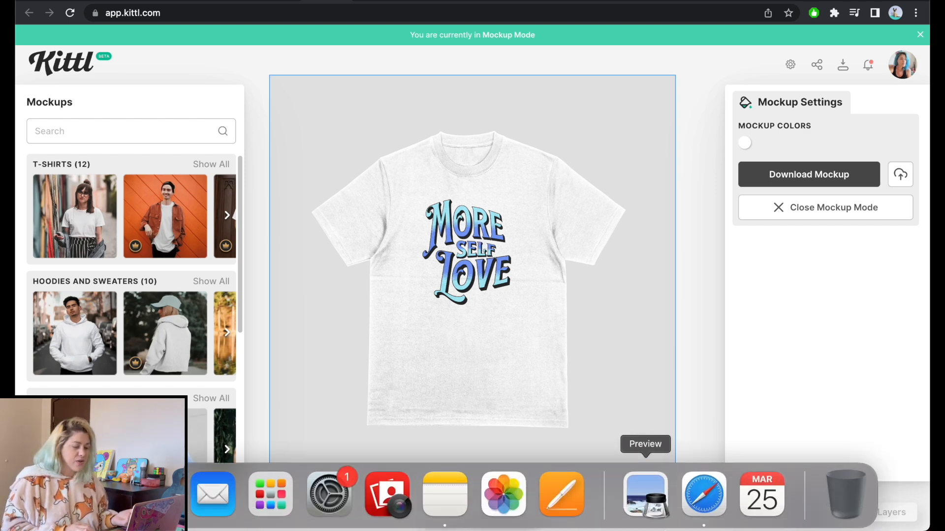
Step: Switch to Safari to examine the TeePublic More Self Love (Blue) T-shirt listing, and return to the Kittl mockup in Chrome
left_click(703, 495)
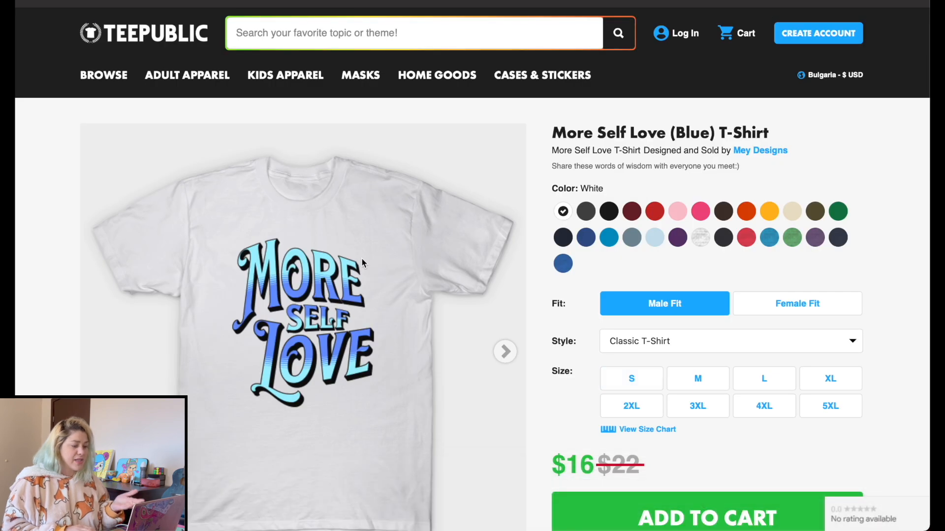
scroll(362, 258, "down", 3)
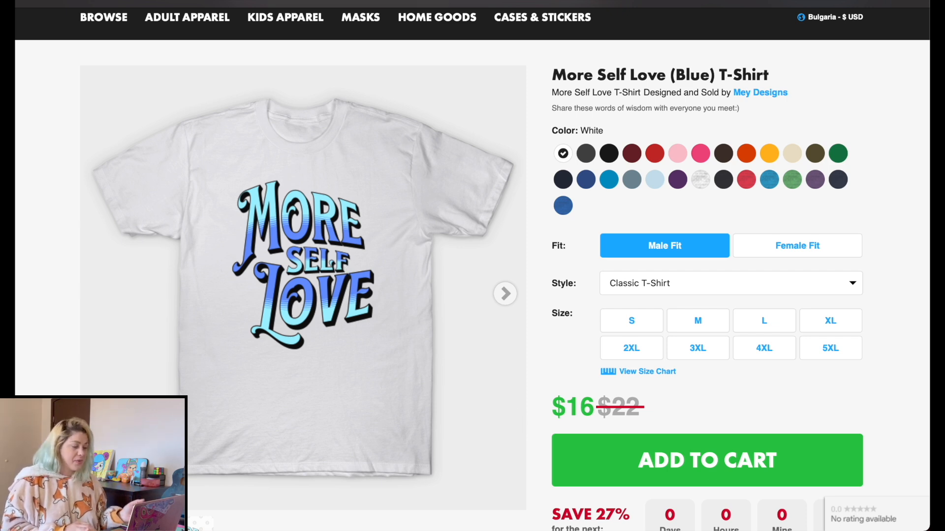
mouse_move(270, 517)
left_click(159, 502)
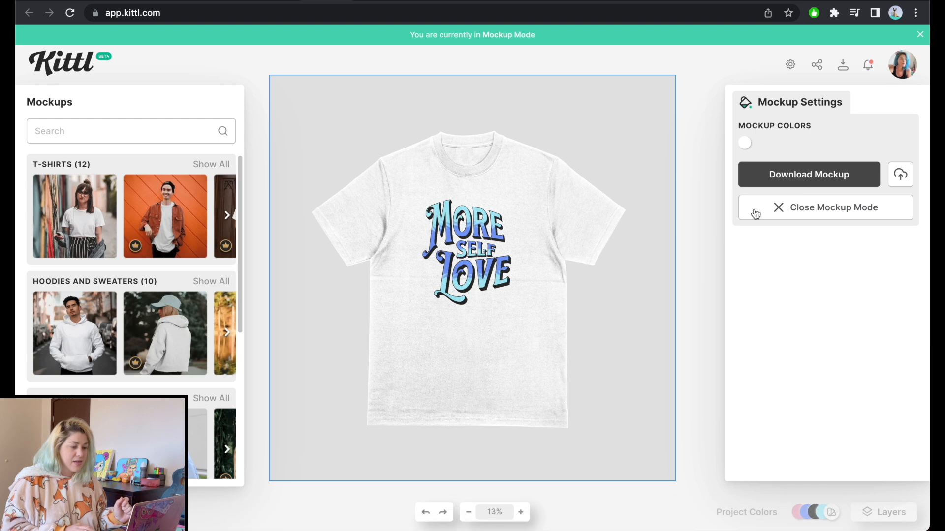
Step: Enlarge the lettering slightly on the white T-shirt and recentre it on the chest
left_click(485, 268)
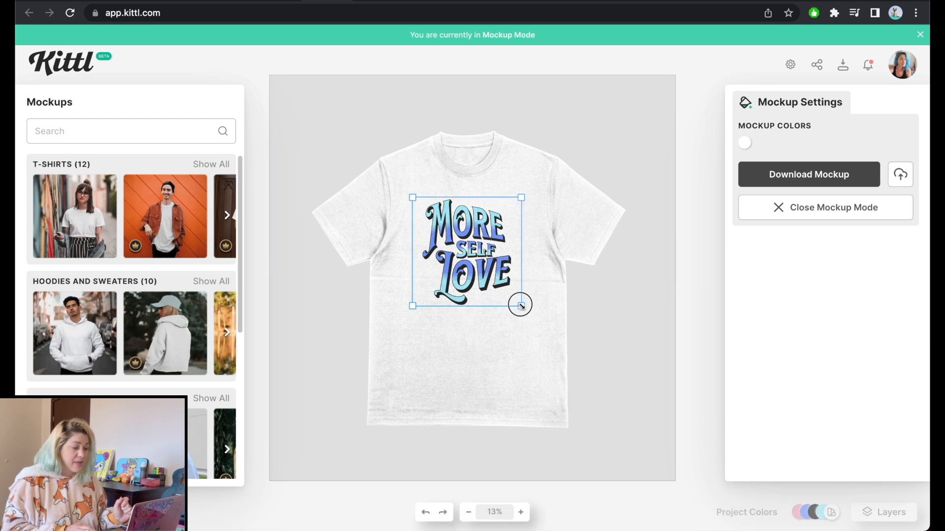
left_click_drag(521, 307, 538, 319)
left_click_drag(498, 291, 492, 286)
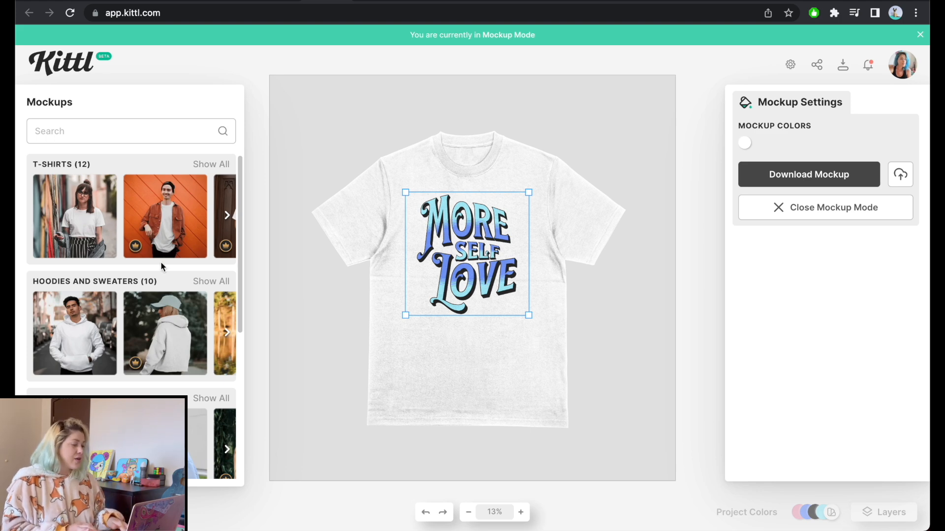
Step: Switch to the T-shirt mockup of the woman with glasses and move the design onto the middle of her shirt
left_click(211, 165)
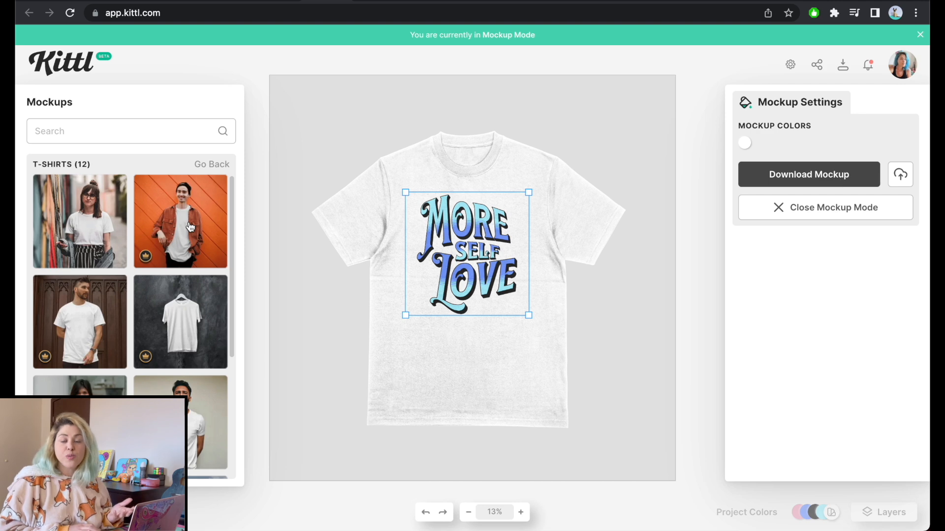
left_click(81, 232)
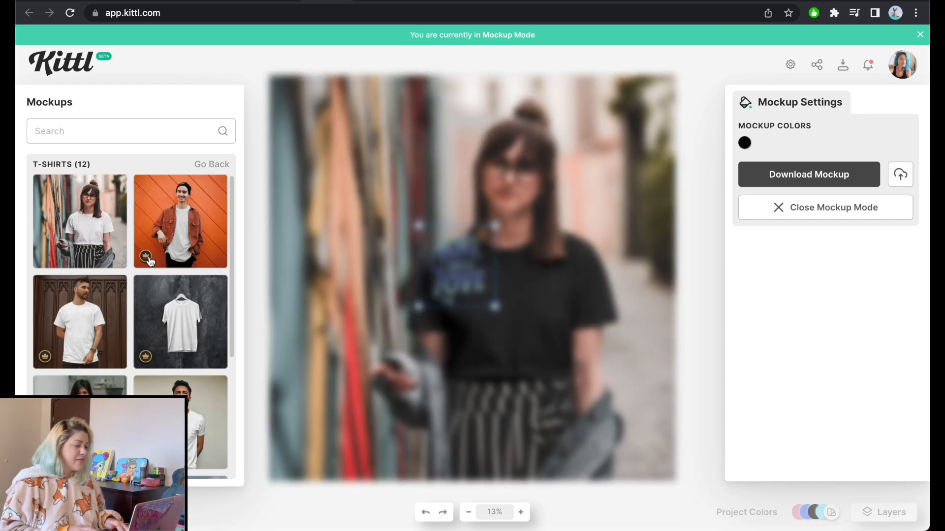
left_click_drag(456, 271, 492, 303)
Step: Set the woman's T-shirt colour to white and adjust the design's position and size on its front
left_click(744, 144)
left_click_drag(602, 169, 535, 157)
left_click_drag(498, 300, 492, 300)
left_click_drag(545, 357, 511, 337)
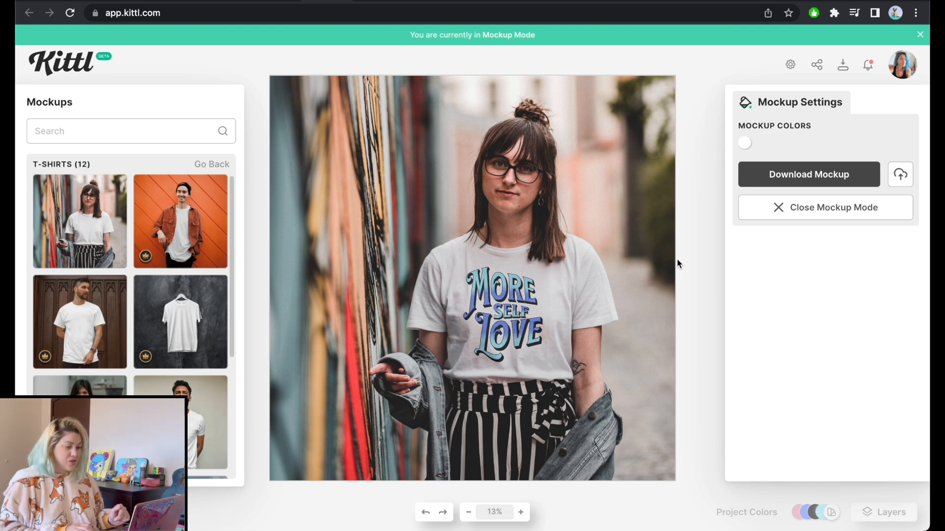
Step: Apply the Hoodies and Sweaters mockup that shows the long-haired woman sitting by the lake
scroll(139, 281, "down", 4)
scroll(140, 282, "down", 3)
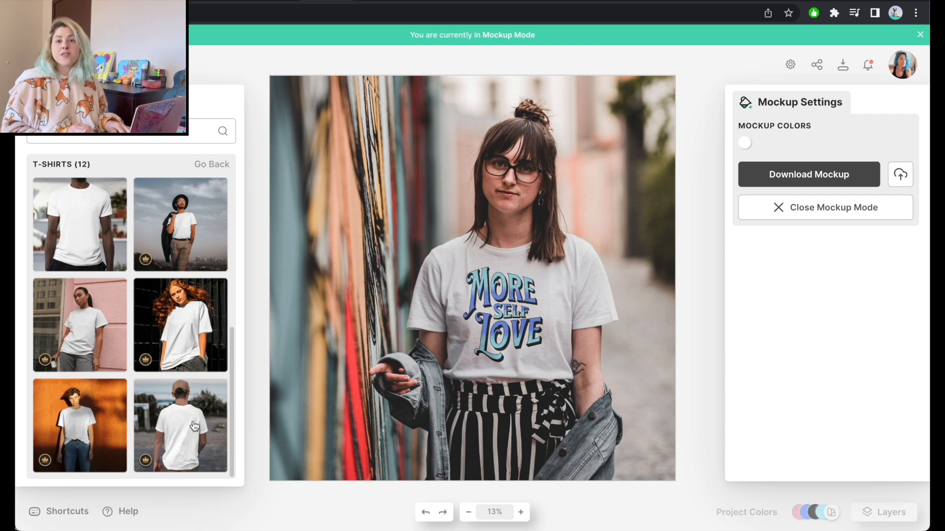
scroll(194, 426, "up", 6)
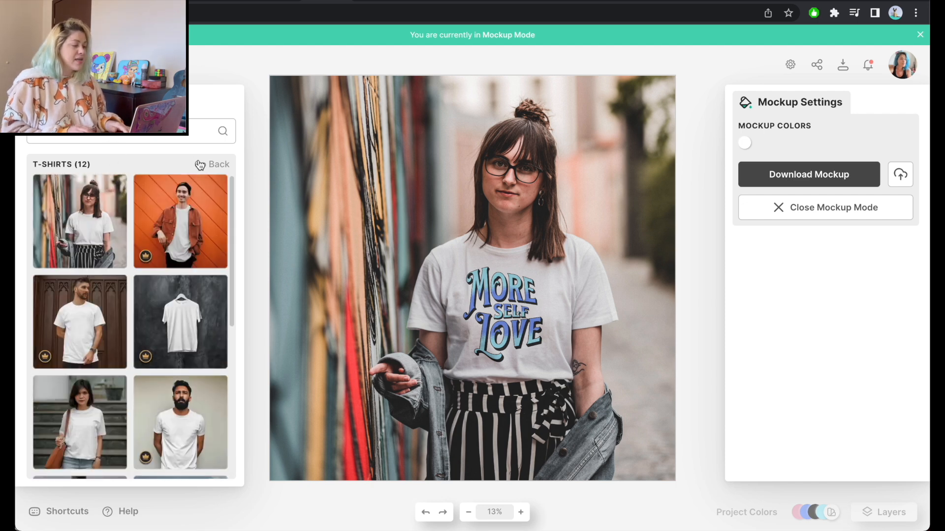
left_click(199, 165)
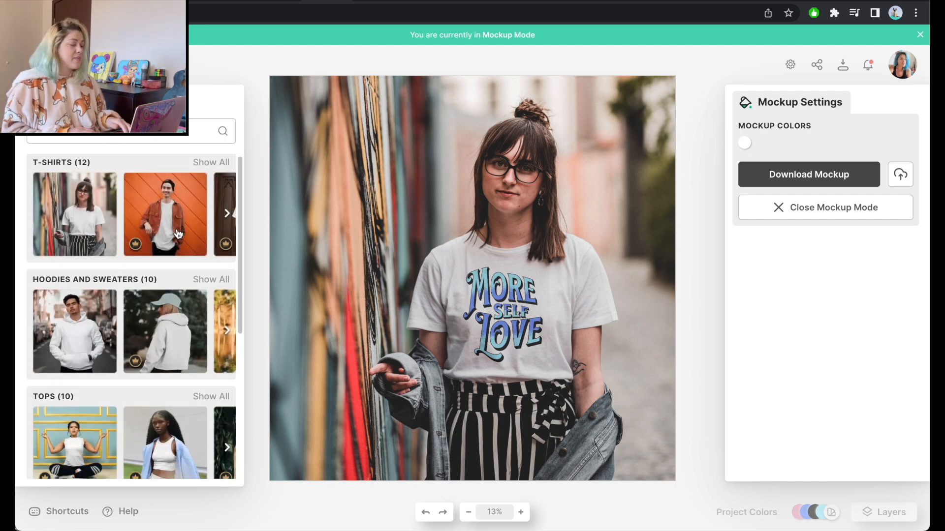
scroll(178, 235, "down", 2)
left_click(215, 185)
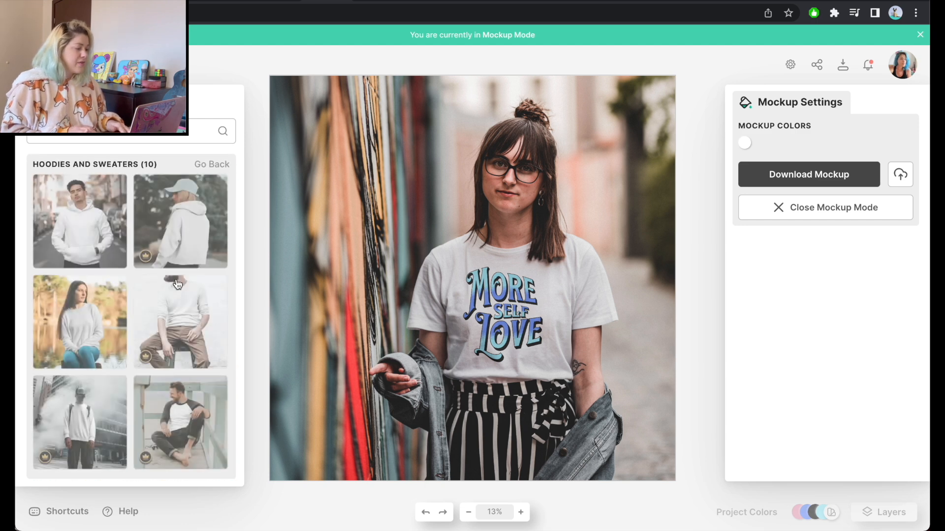
scroll(92, 254, "down", 2)
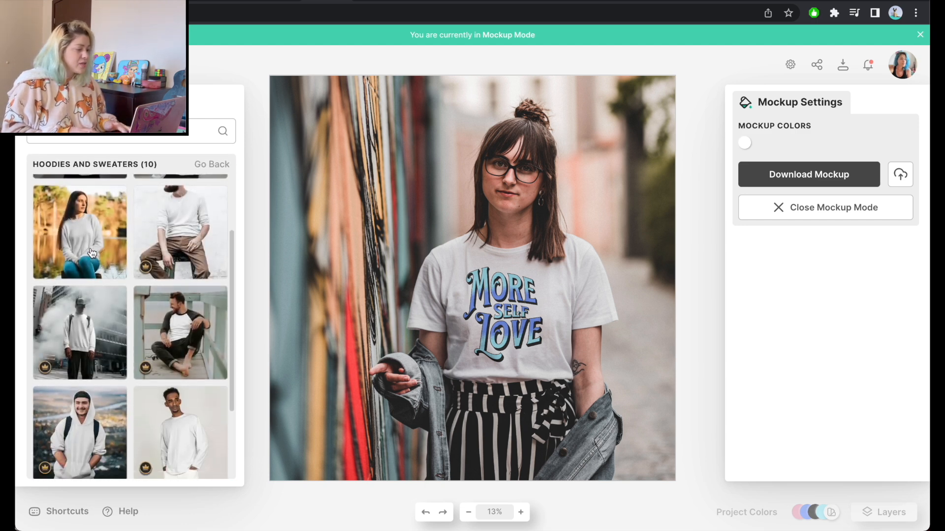
left_click(92, 254)
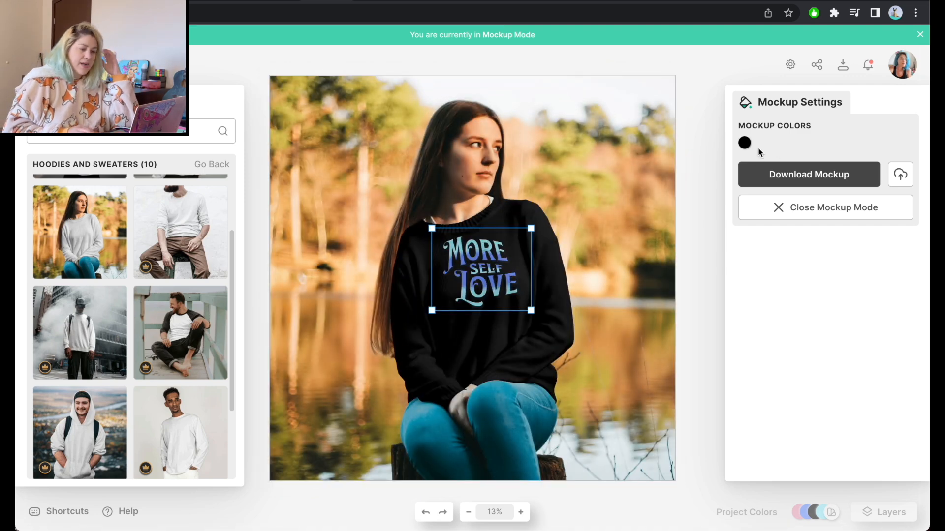
Step: Colour the woman's sweater light pink and reposition the design slightly lower on her chest
left_click(744, 143)
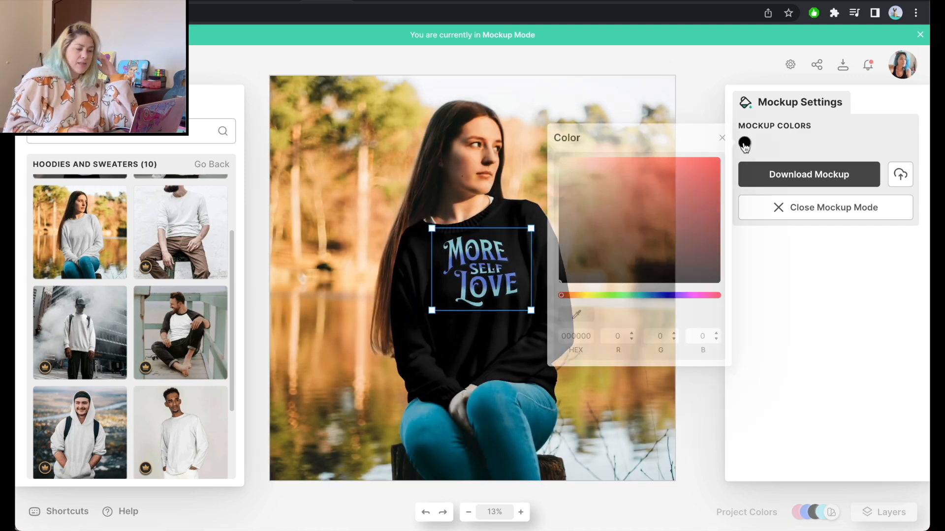
left_click_drag(586, 178, 586, 156)
left_click(483, 284)
left_click_drag(483, 284, 478, 280)
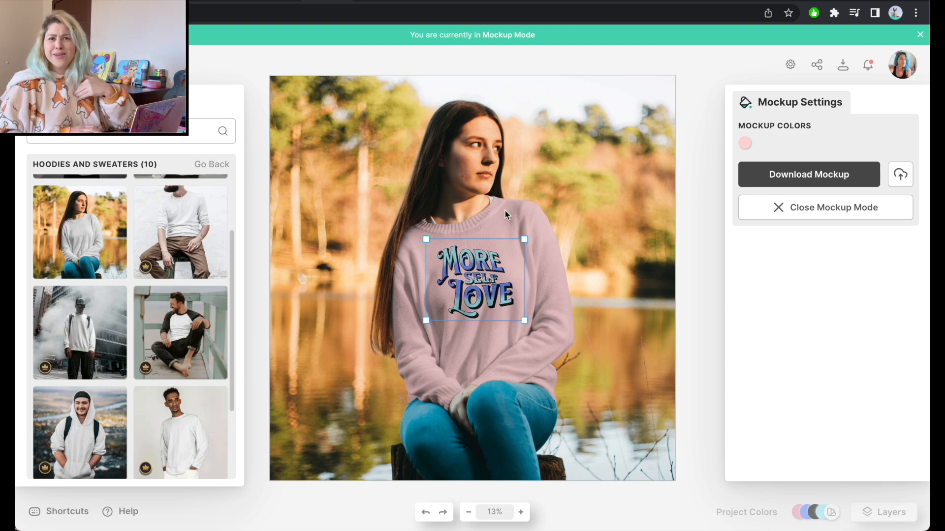
Step: Apply the mockup of the seated man in a raglan shirt, colouring the shirt white (ffffff) with the design higher on the chest
scroll(157, 285, "down", 3)
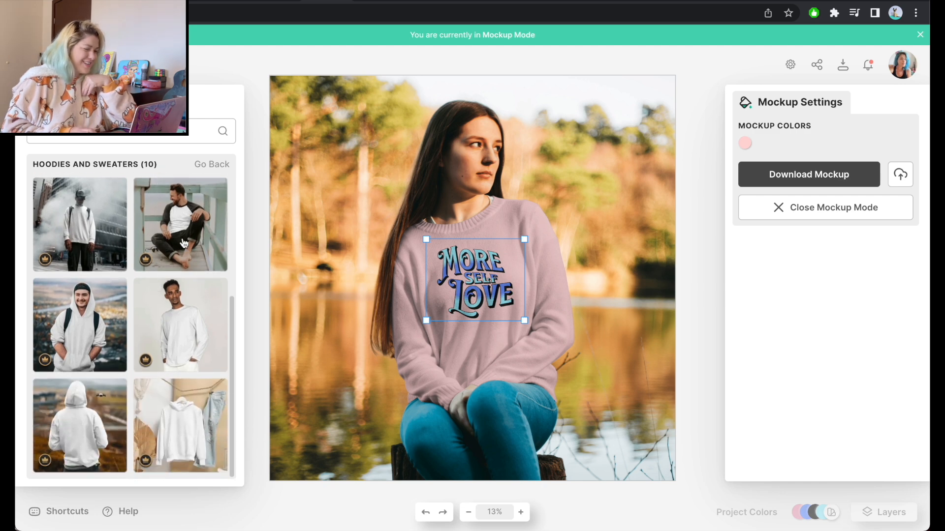
left_click(185, 221)
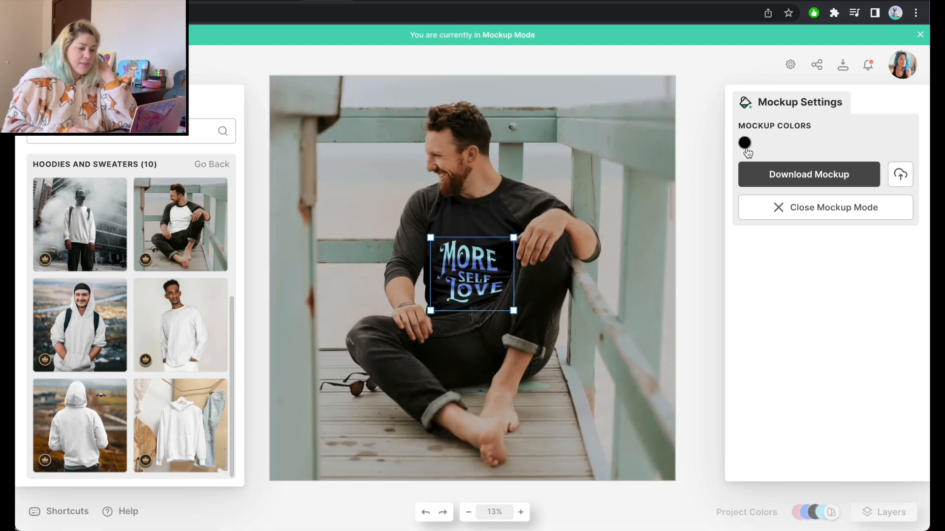
left_click(746, 149)
left_click_drag(578, 167, 539, 148)
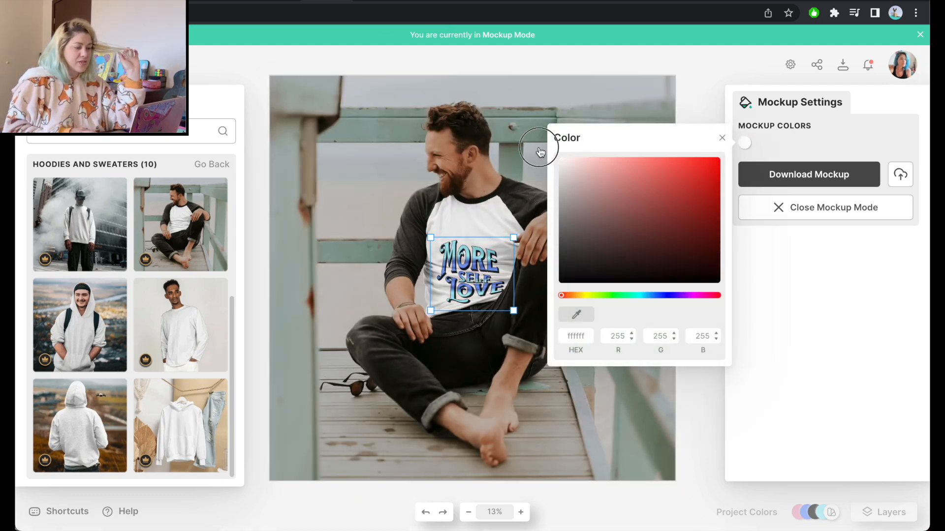
left_click(477, 202)
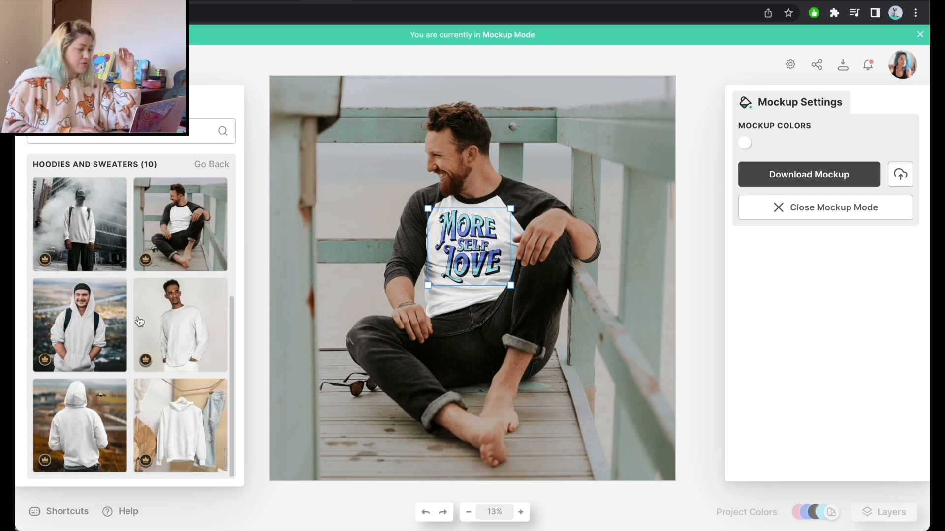
Step: Apply the hanging hoodie mockup with the design moved slightly up, and set the hoodie colour to white (ffffff)
left_click(176, 424)
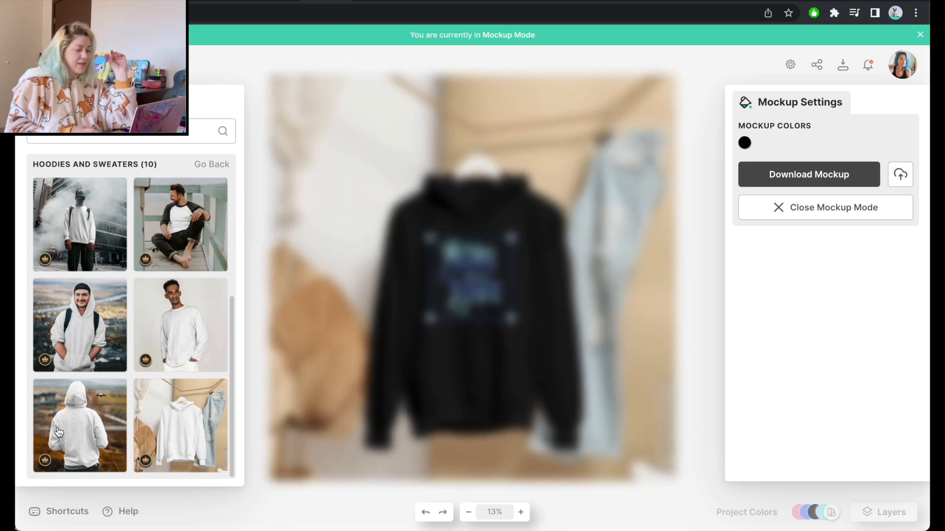
left_click_drag(479, 276, 482, 269)
left_click(742, 144)
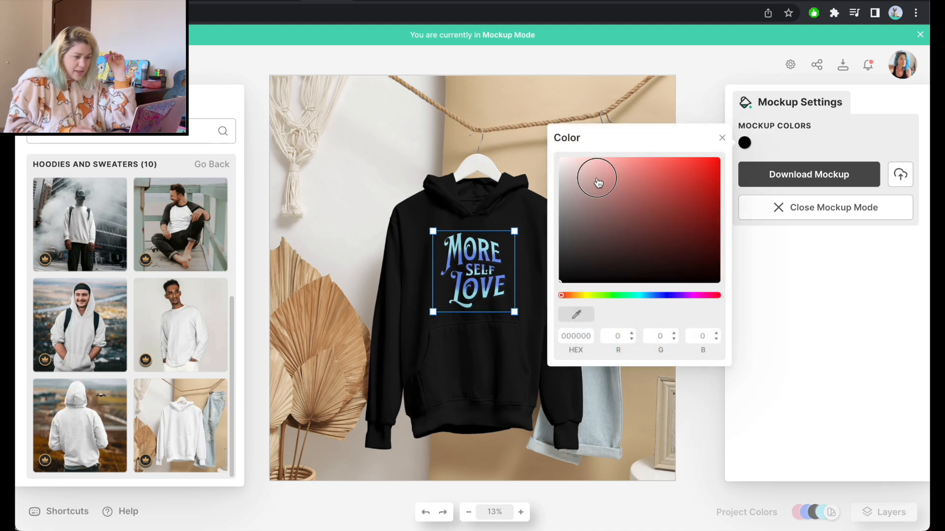
left_click_drag(597, 184, 531, 154)
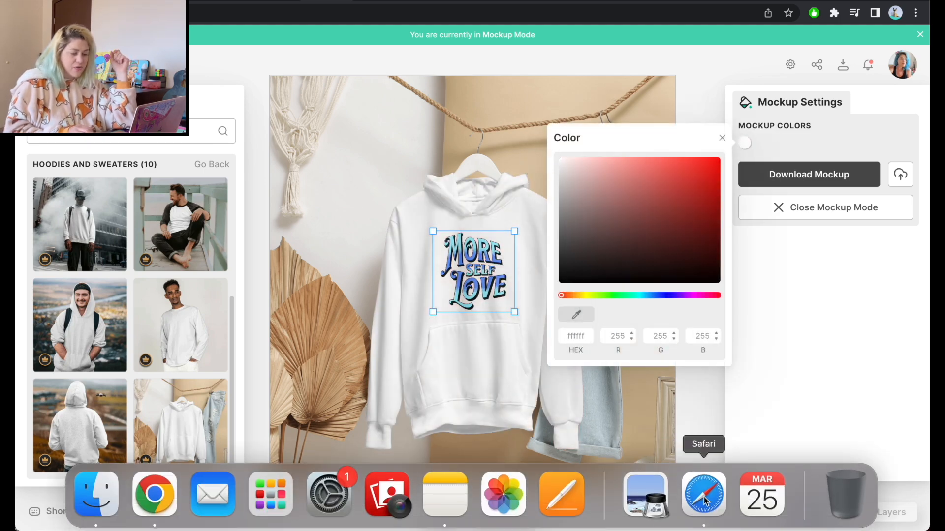
Step: Switch to Safari and display the TeePublic More Self Love (Blue) Hoodie in Royal Blue
left_click(704, 497)
scroll(429, 269, "down", 10)
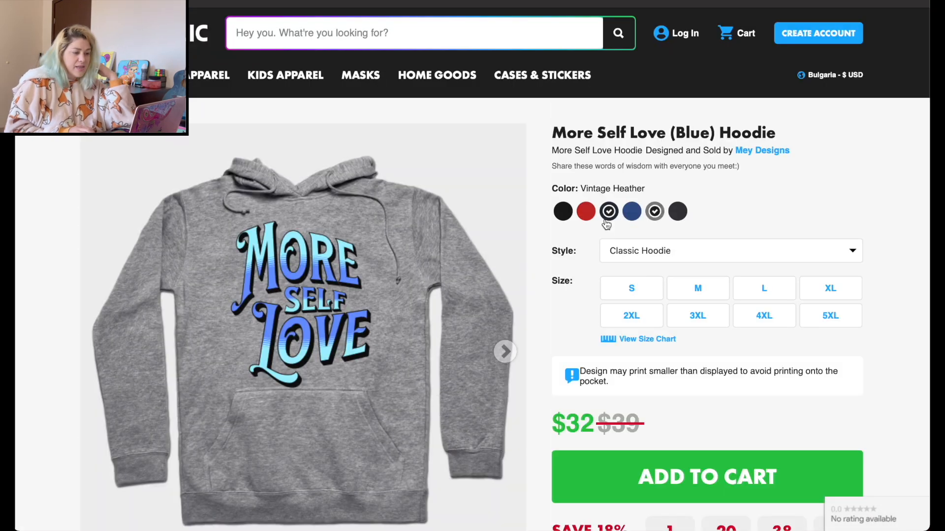
left_click(631, 215)
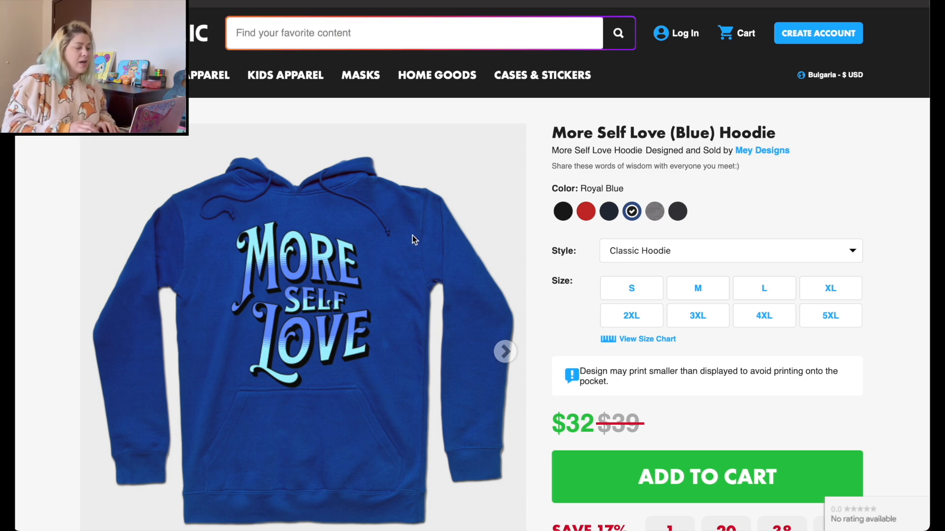
Step: Capture a screenshot of part of the royal blue hoodie around its lettering and sleeve, and switch to Chrome
key("super+shift+4")
left_click_drag(278, 190, 480, 318)
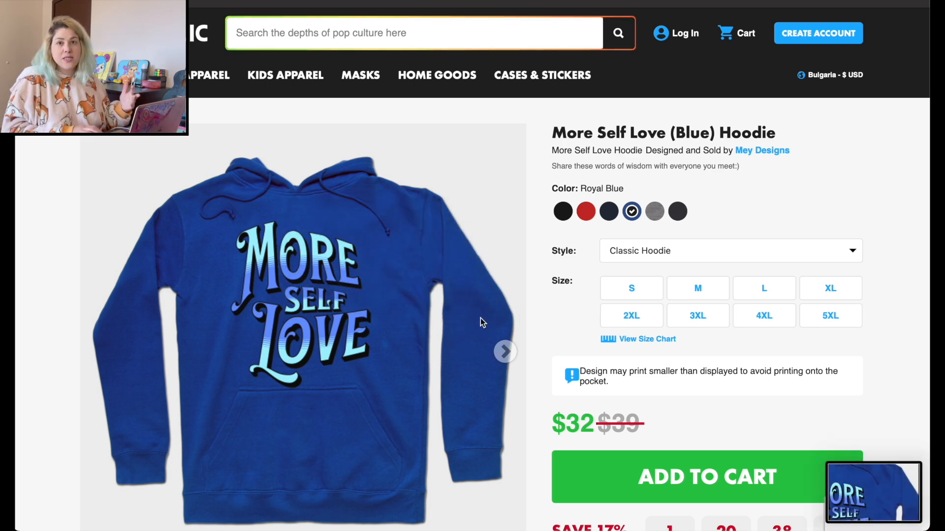
mouse_move(270, 522)
left_click(156, 496)
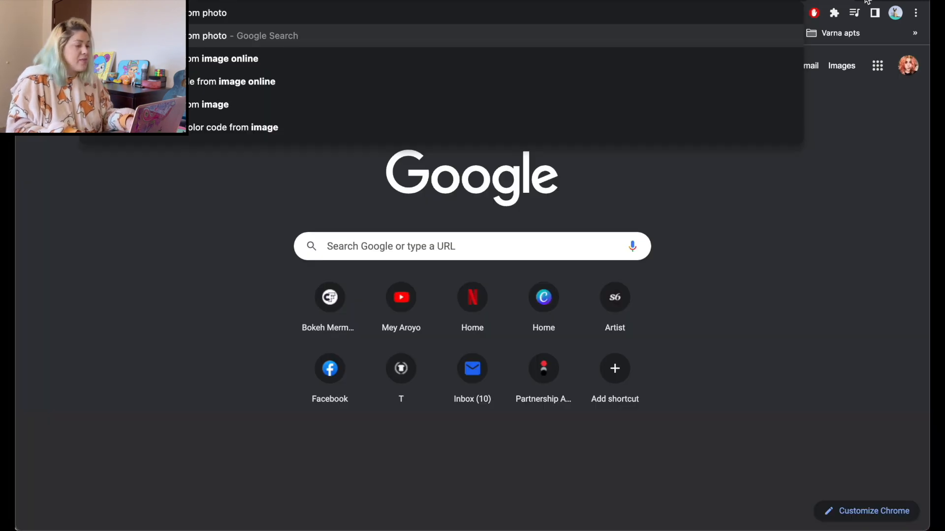
Step: Search Google for "html color code from photo", open HTML-Color-Codes.info's Colors from Image, and upload the royal blue hoodie screenshot from the Desktop
key("Return")
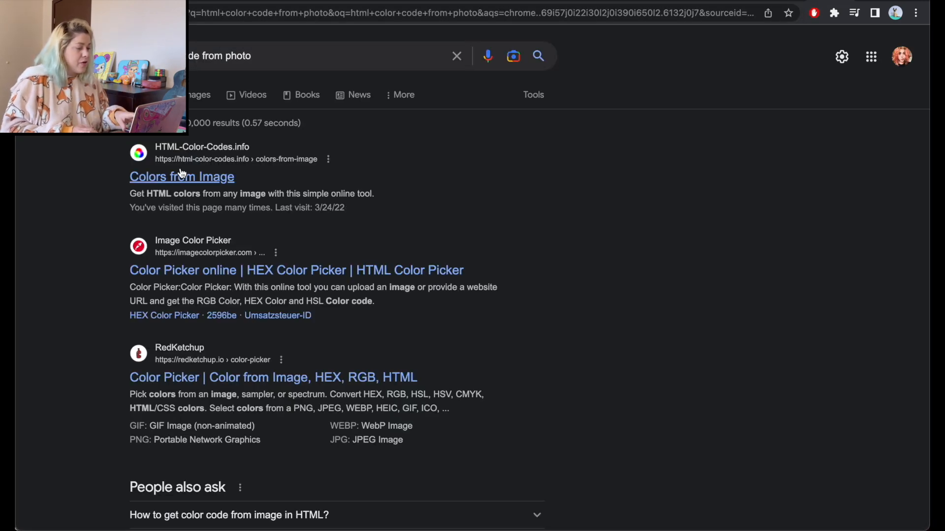
left_click(196, 177)
left_click(137, 187)
double_click(400, 203)
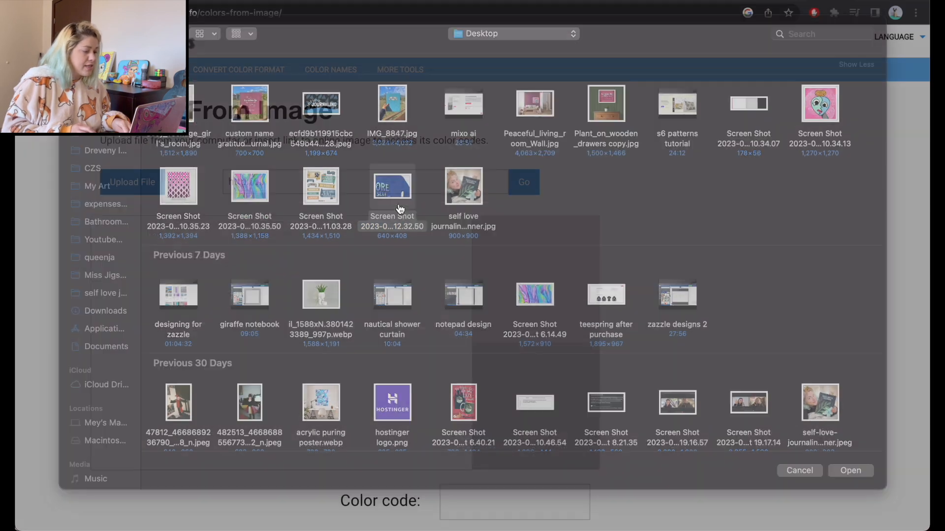
Step: Sample the blue hoodie fabric in the uploaded image and copy its colour code, 1A469C
left_click(298, 330)
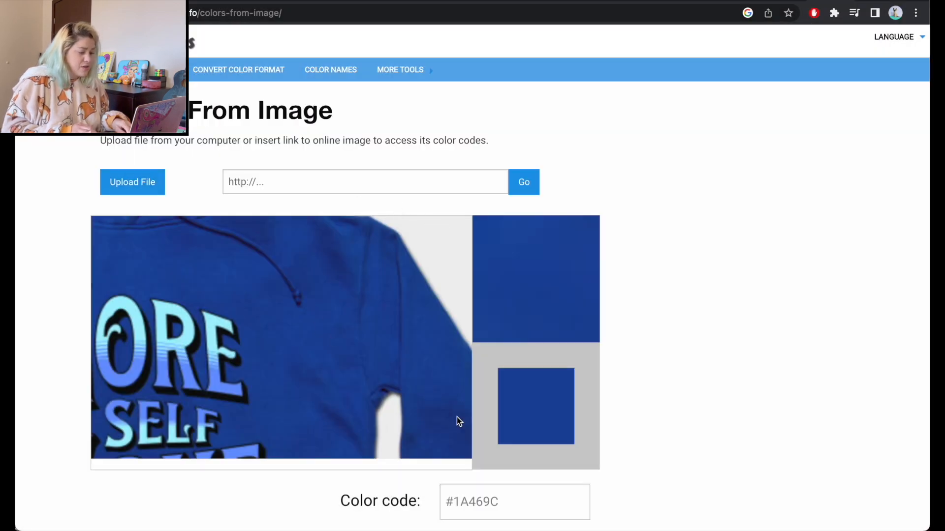
scroll(477, 441, "down", 2)
double_click(482, 445)
key("super+c")
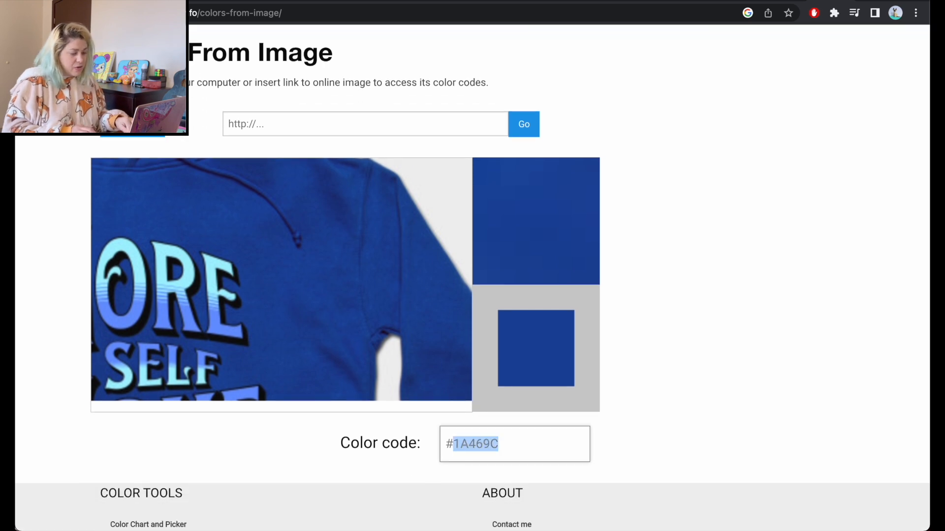
Step: Return to Kittl, set the hanging hoodie's colour to 1A469C, and nudge the design slightly up and toward the sleeve beside the dried leaves
left_click(324, 2)
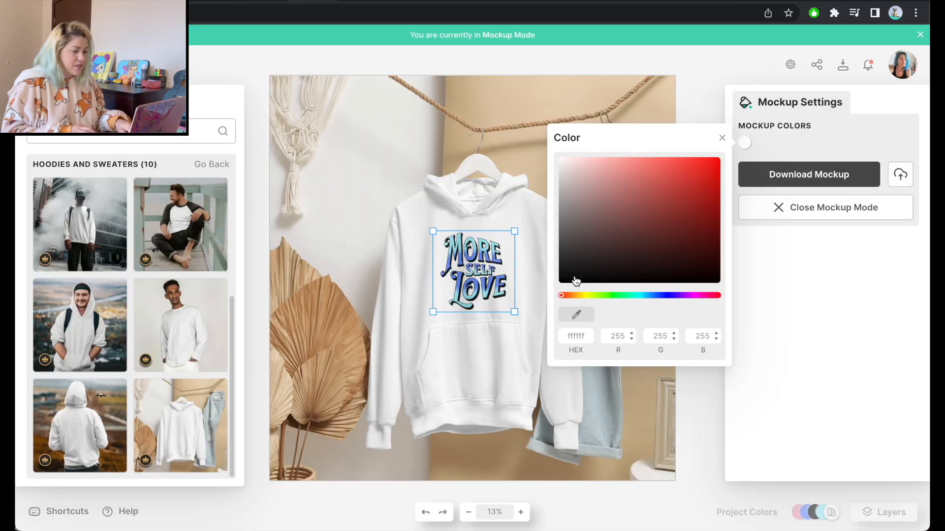
double_click(576, 336)
key("super+v")
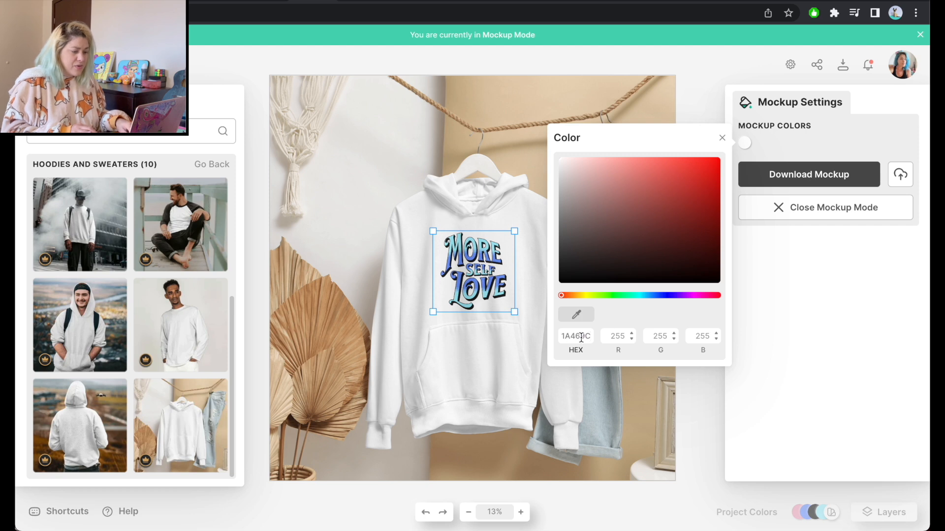
key("Return")
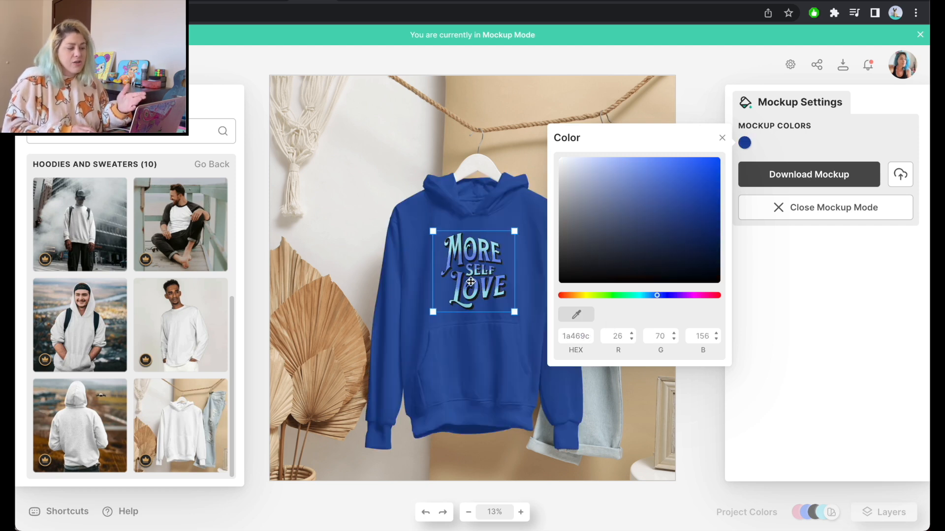
left_click(433, 333)
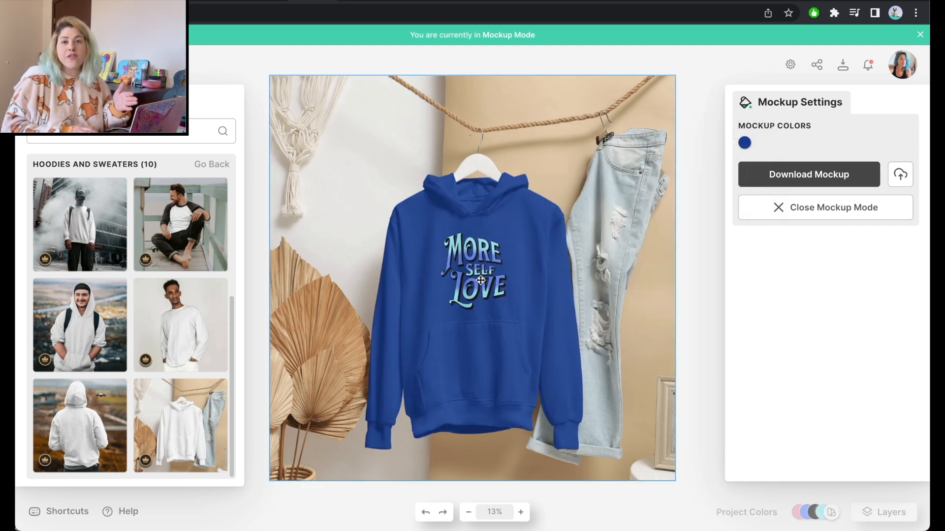
left_click_drag(477, 277, 473, 275)
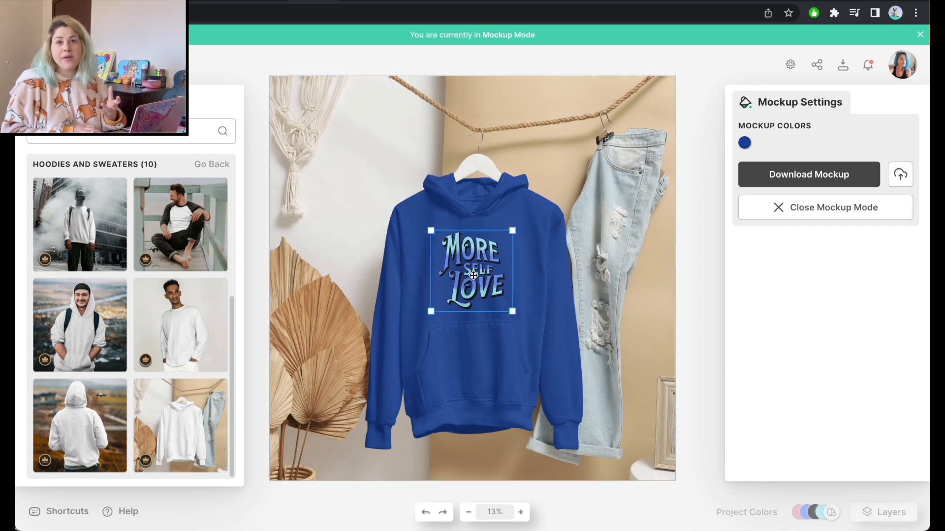
Step: Apply the Tops mockup of the woman meditating cross-legged and set her sleeveless top's colour to white (ffffff)
left_click(205, 172)
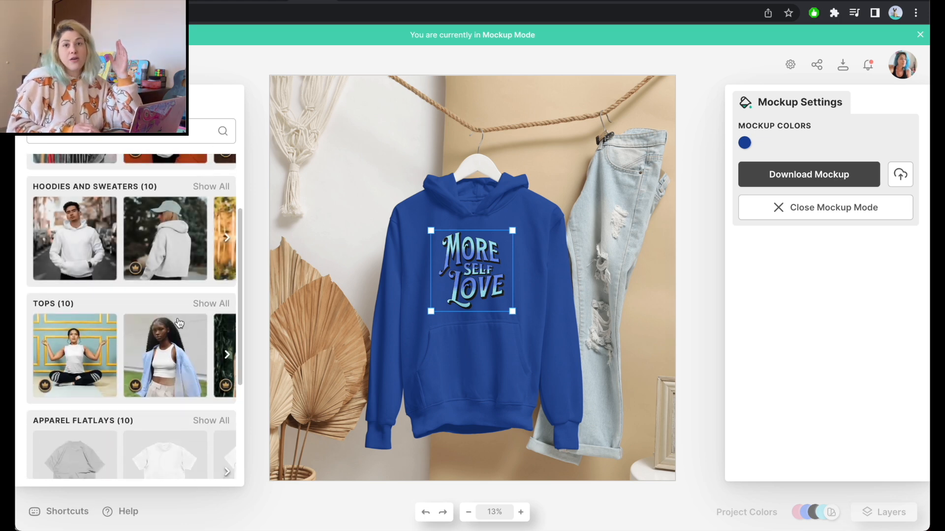
left_click(211, 304)
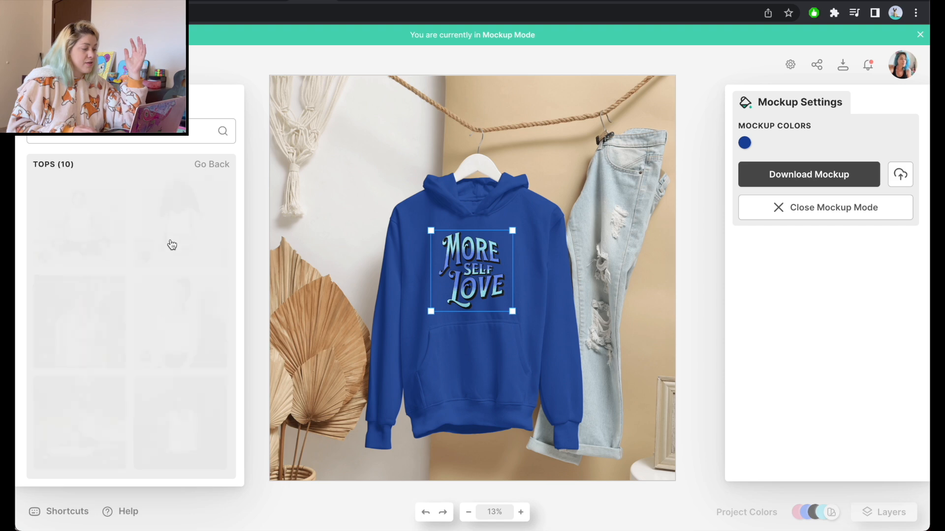
left_click(88, 240)
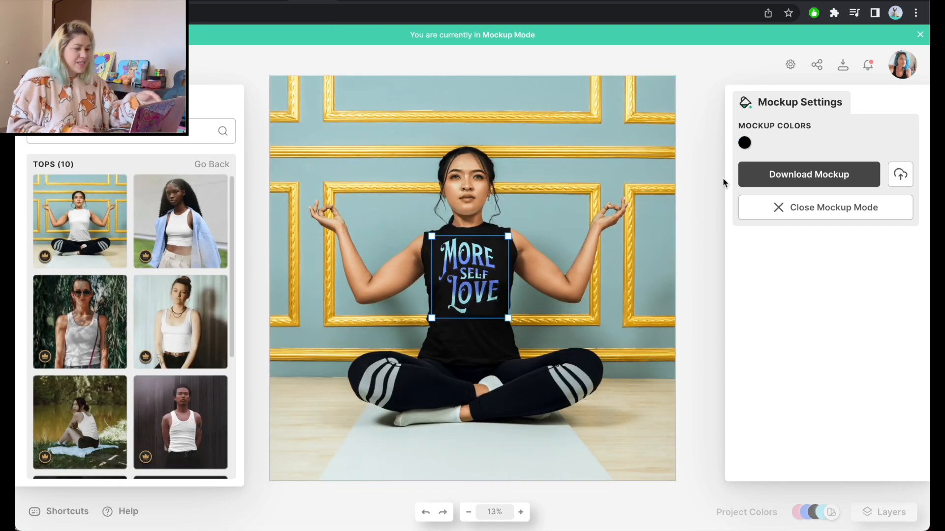
left_click(745, 142)
left_click(588, 166)
left_click_drag(589, 167, 548, 147)
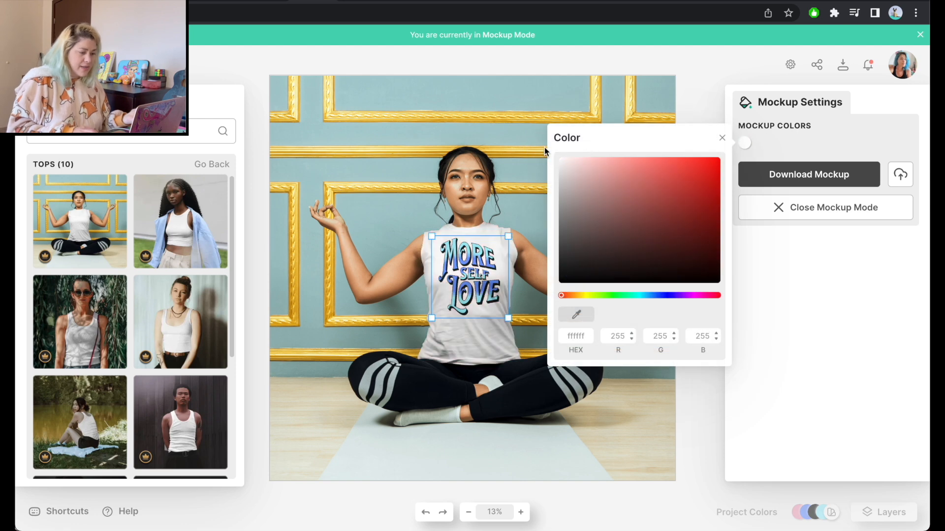
left_click(445, 165)
Step: Shrink the design on the meditating woman's top and centre it higher on her chest
left_click(460, 246)
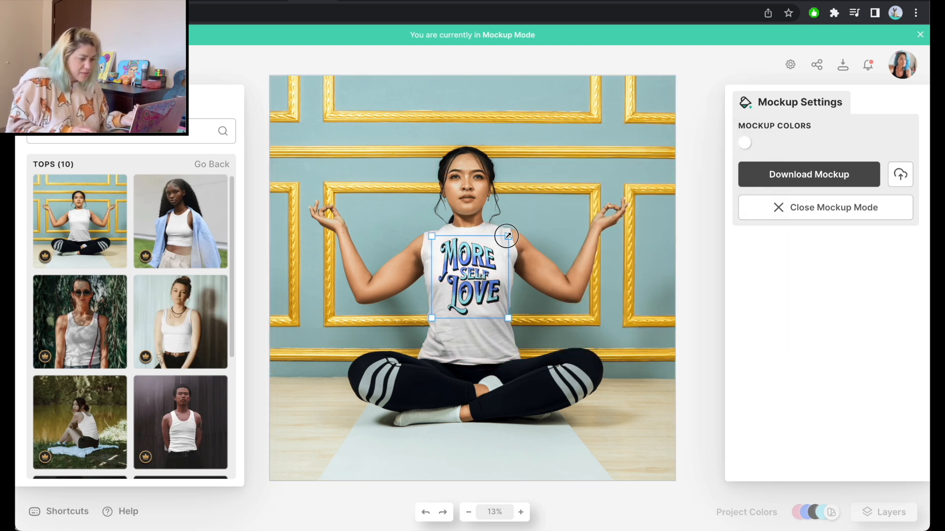
left_click_drag(509, 234, 494, 254)
left_click_drag(463, 286, 469, 275)
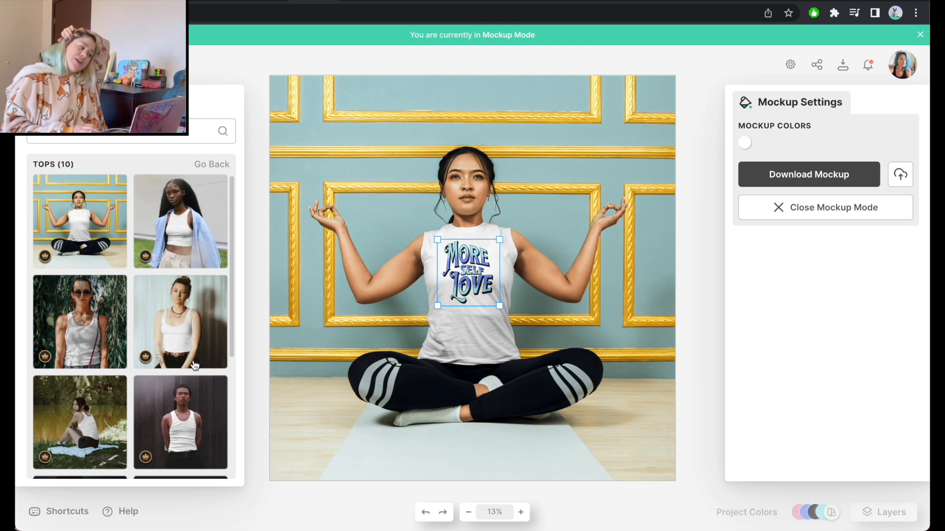
Step: Apply the knotted tank top mockup on a dark background, colour the top white, and place the design enlarged below the neckline
scroll(195, 365, "down", 4)
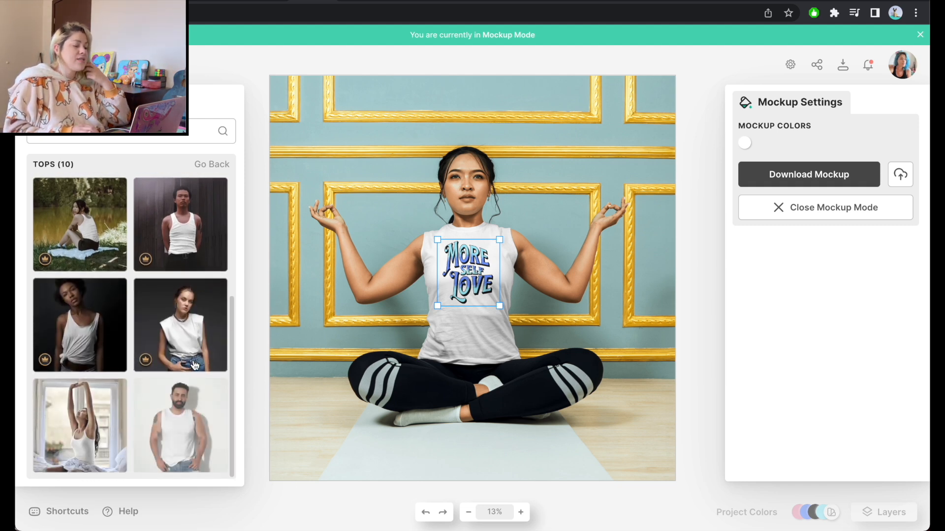
left_click(98, 347)
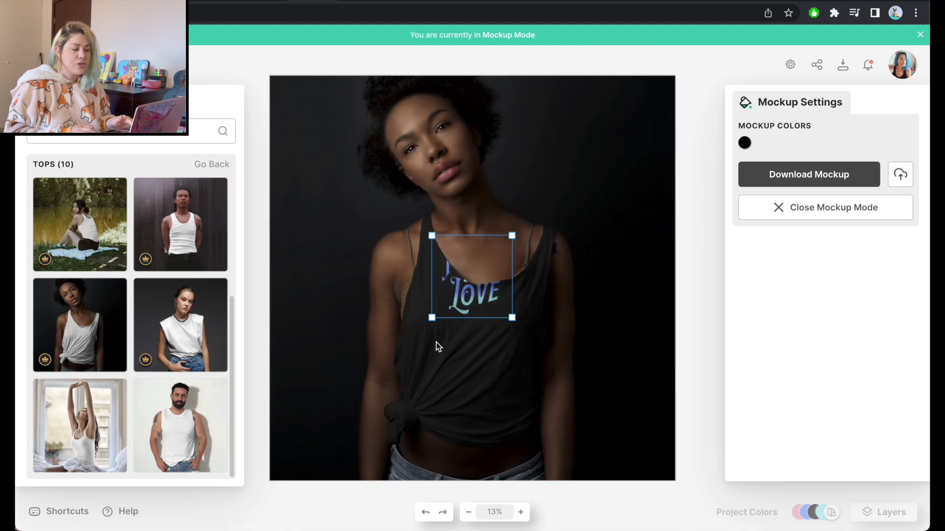
left_click_drag(477, 333, 493, 354)
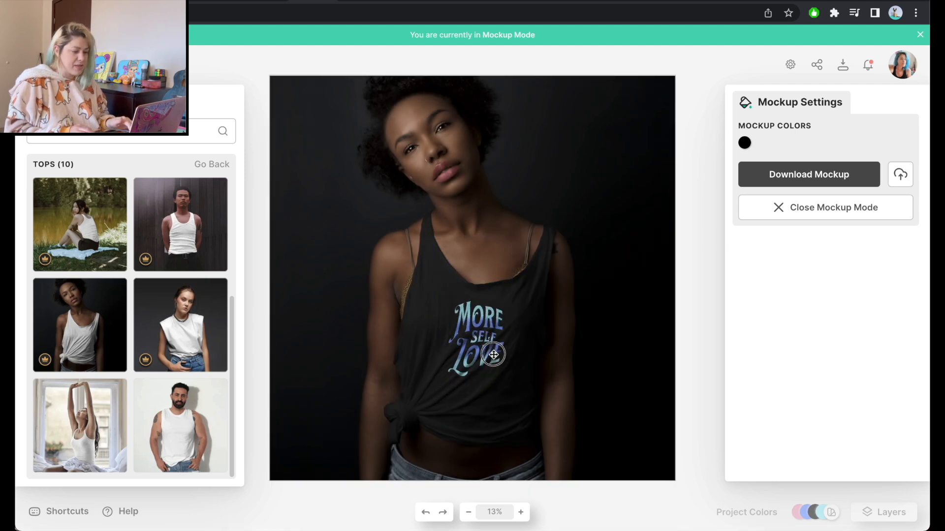
left_click(744, 145)
left_click_drag(573, 170, 552, 143)
left_click(486, 249)
left_click_drag(481, 321, 477, 321)
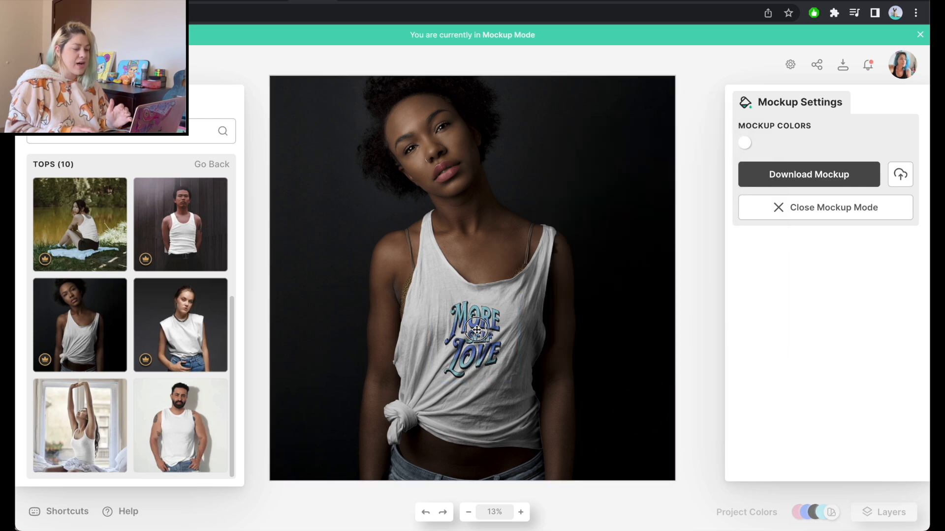
left_click_drag(514, 381, 483, 374)
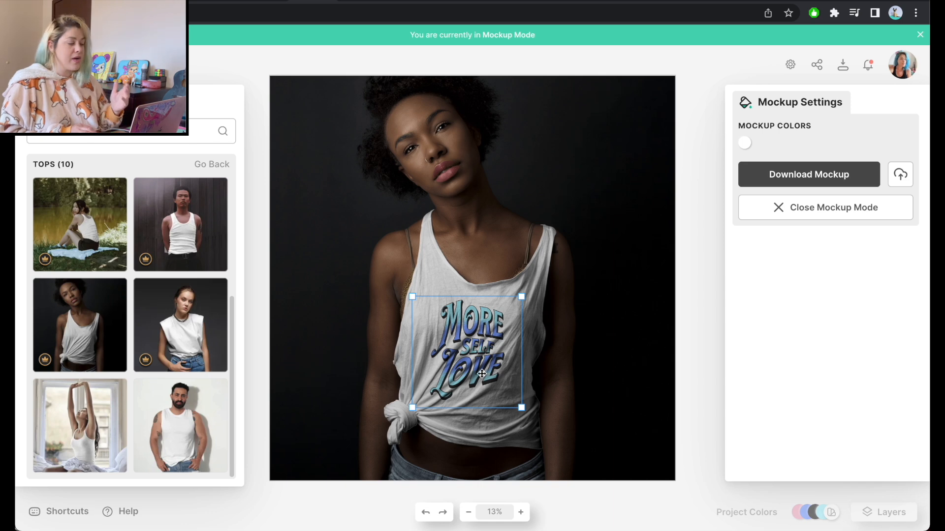
Step: Look through the available apparel flatlay mockups
left_click(219, 164)
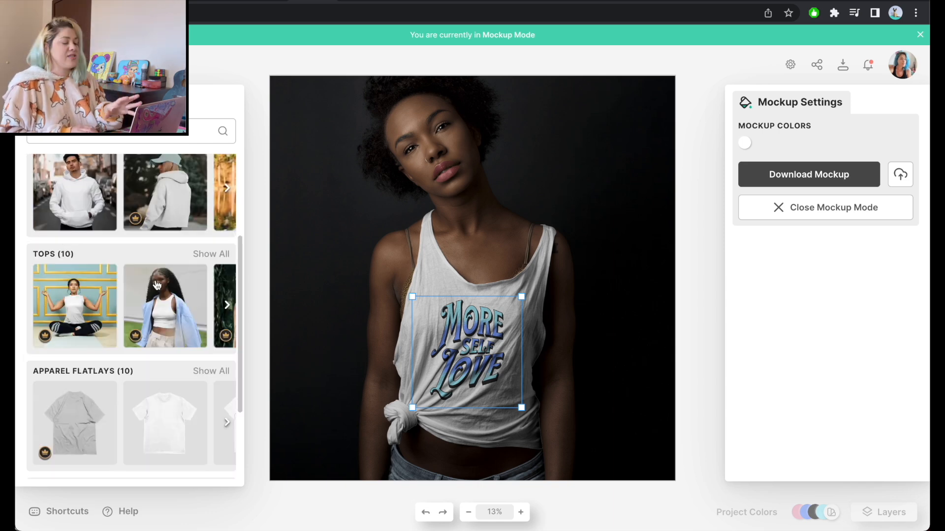
scroll(156, 285, "down", 3)
left_click(207, 257)
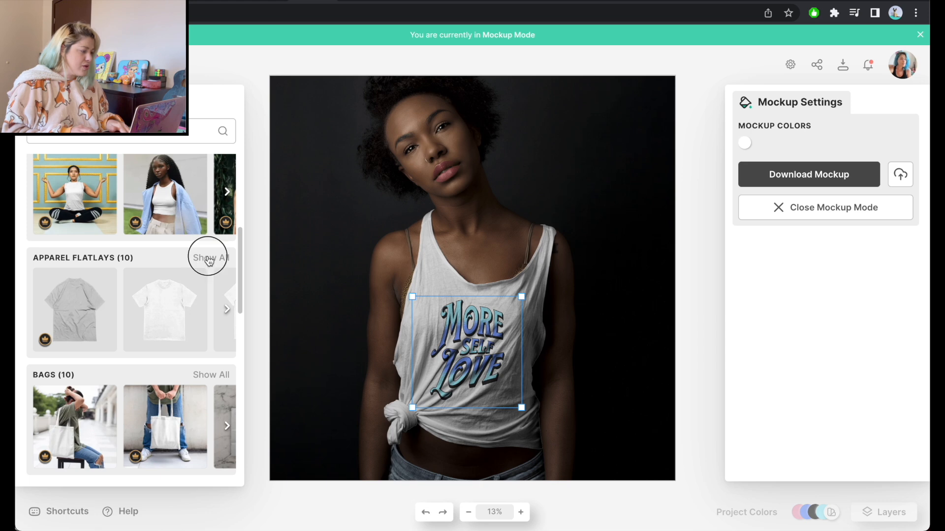
scroll(161, 221, "down", 5)
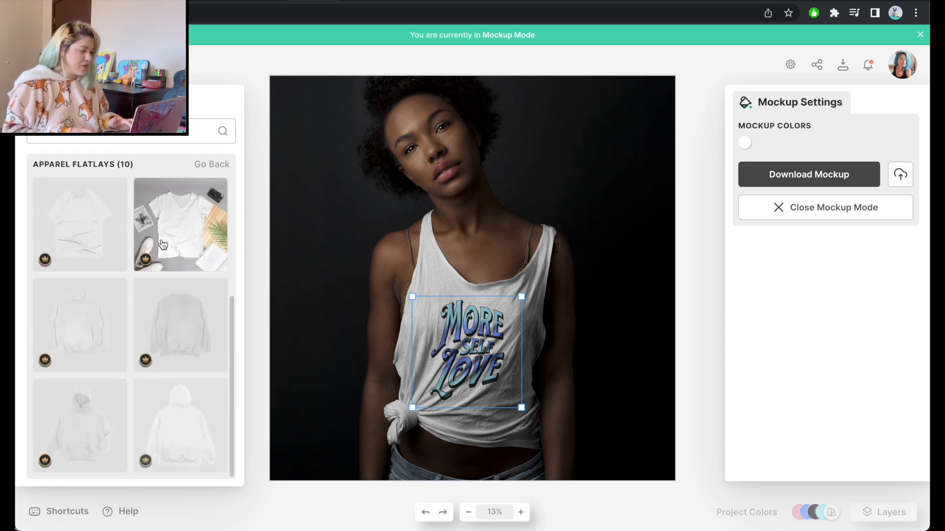
left_click(204, 171)
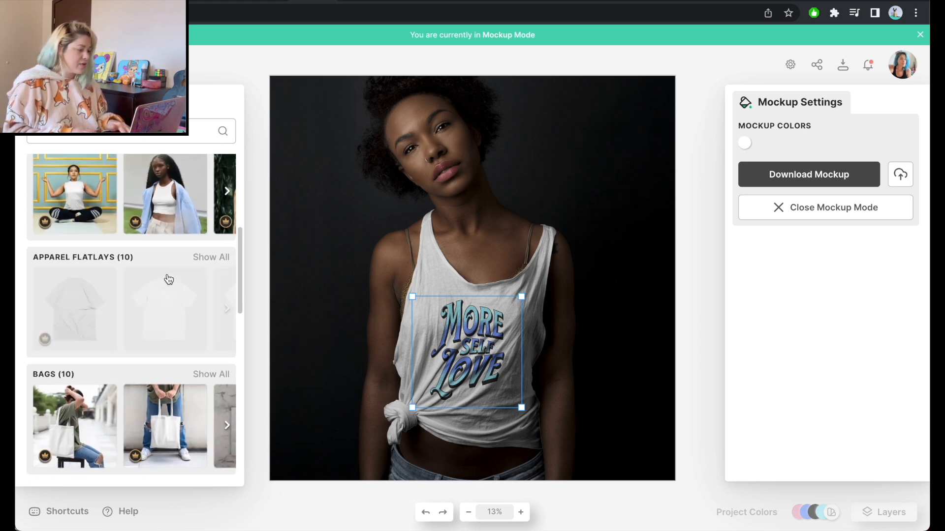
Step: Apply the Bags mockup of the zip pouch filled with flowers to the design
scroll(167, 276, "down", 4)
left_click(209, 205)
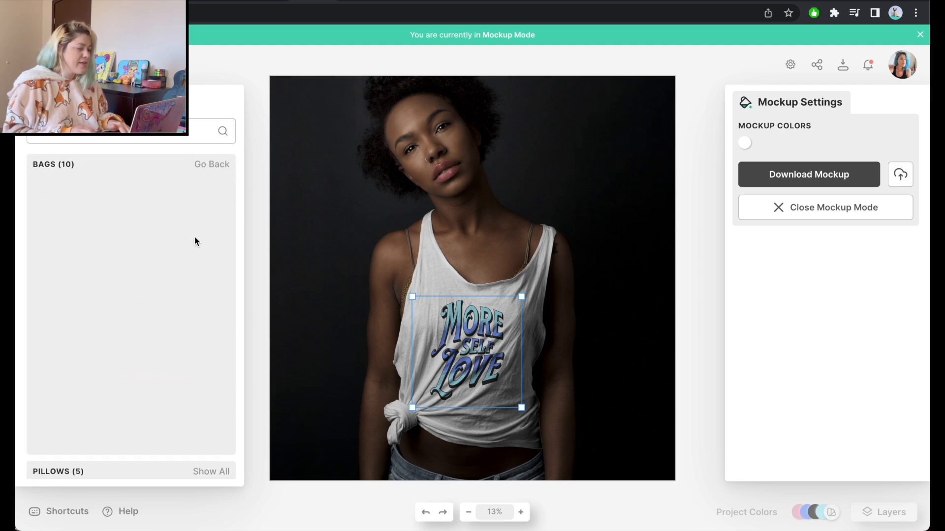
scroll(194, 309, "down", 2)
scroll(194, 309, "down", 1)
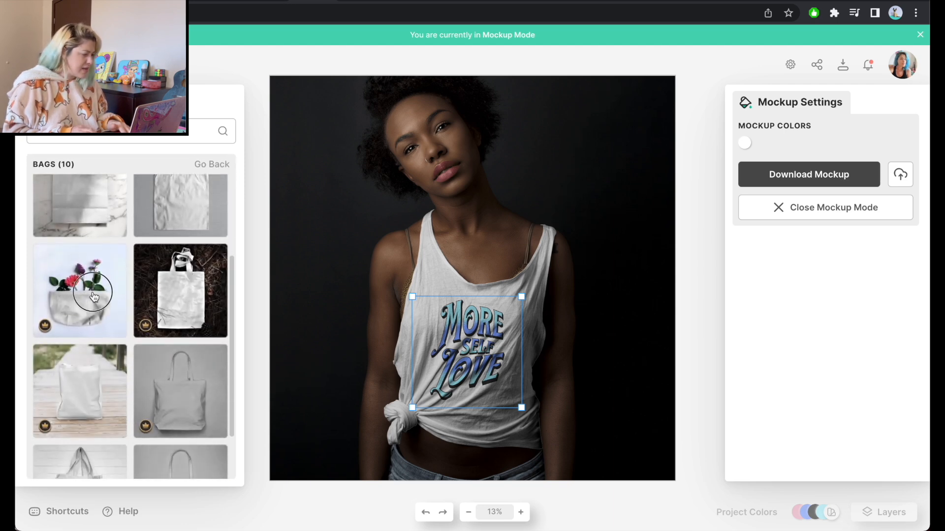
left_click(93, 297)
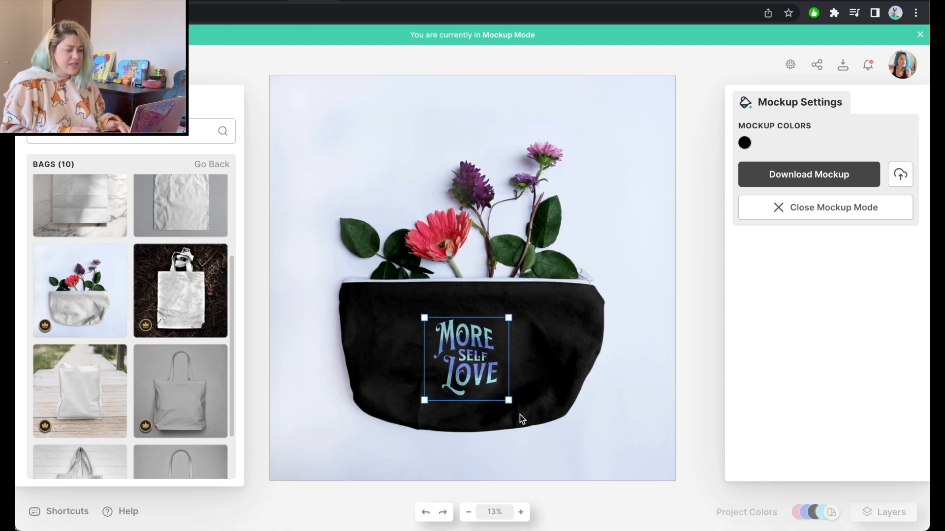
scroll(199, 257, "down", 2)
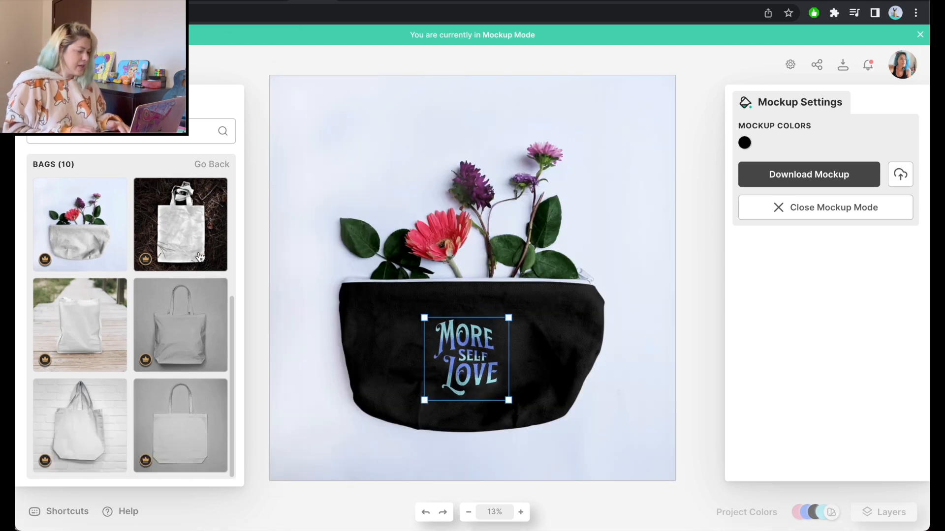
Step: Apply the Pillows mockup with the armchair and cactus, centre the design on the cushion, and colour it white (ffffff)
left_click(212, 164)
scroll(155, 303, "down", 1)
left_click(211, 269)
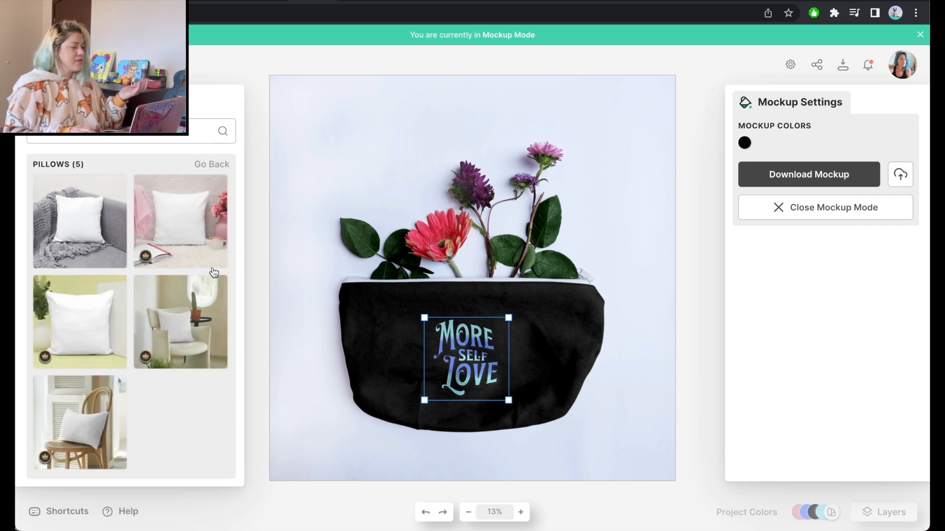
left_click(182, 327)
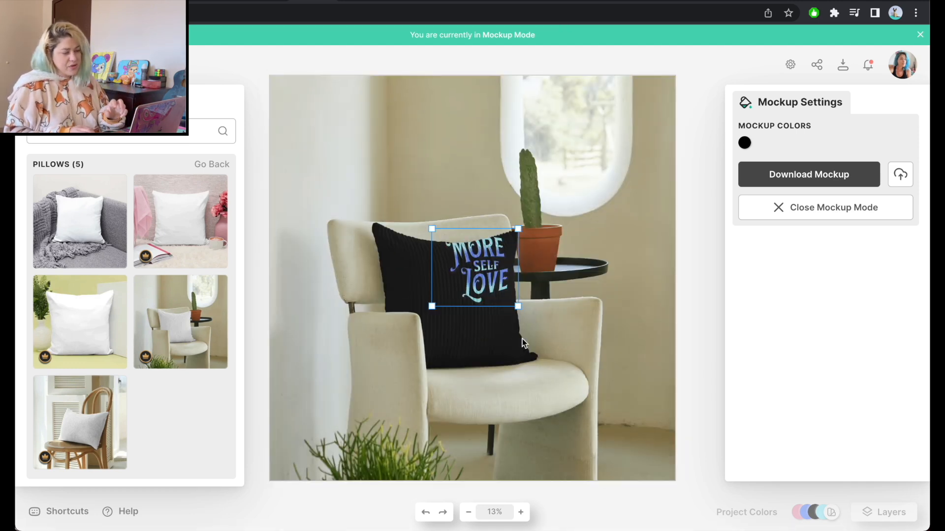
left_click_drag(489, 266, 467, 314)
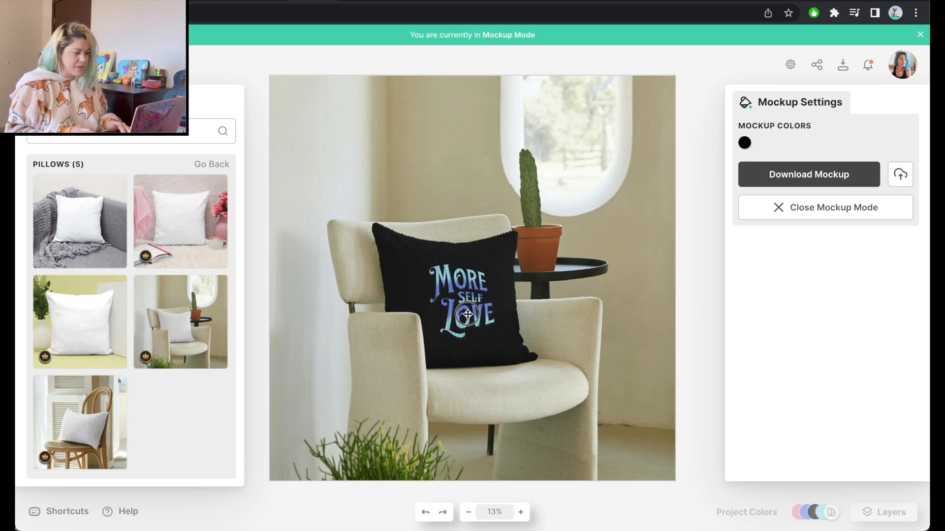
left_click(745, 143)
left_click_drag(622, 176, 545, 148)
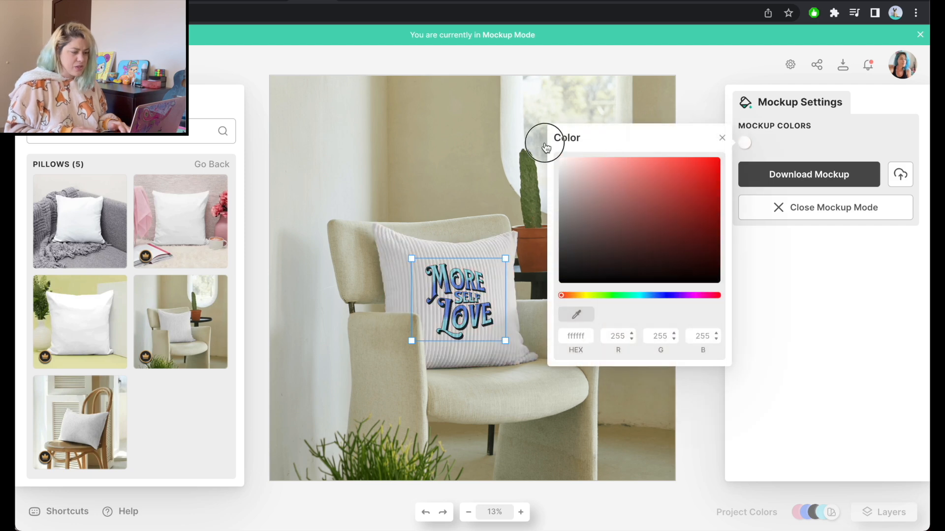
left_click(392, 246)
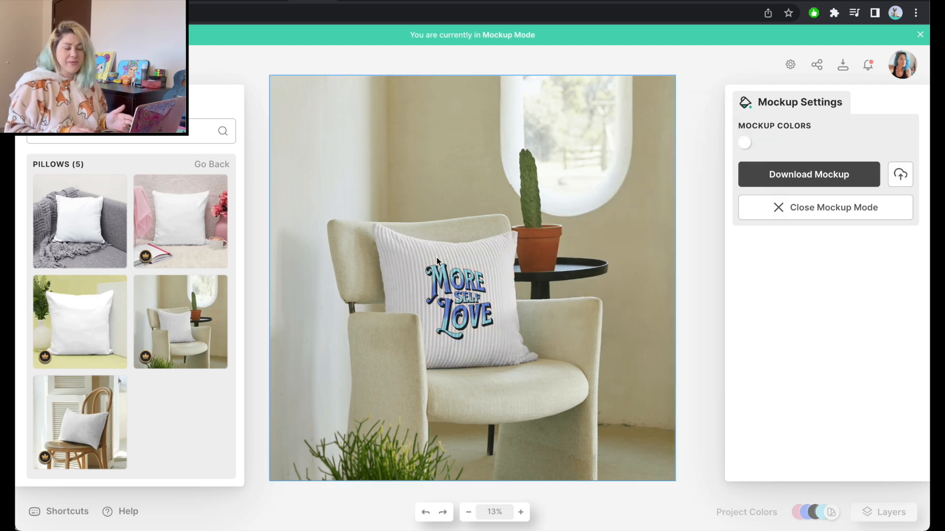
Step: Apply the pillow mockup with pink flowers and a coffee cup, colour the pillow white, and place the design enlarged at its centre
left_click(213, 236)
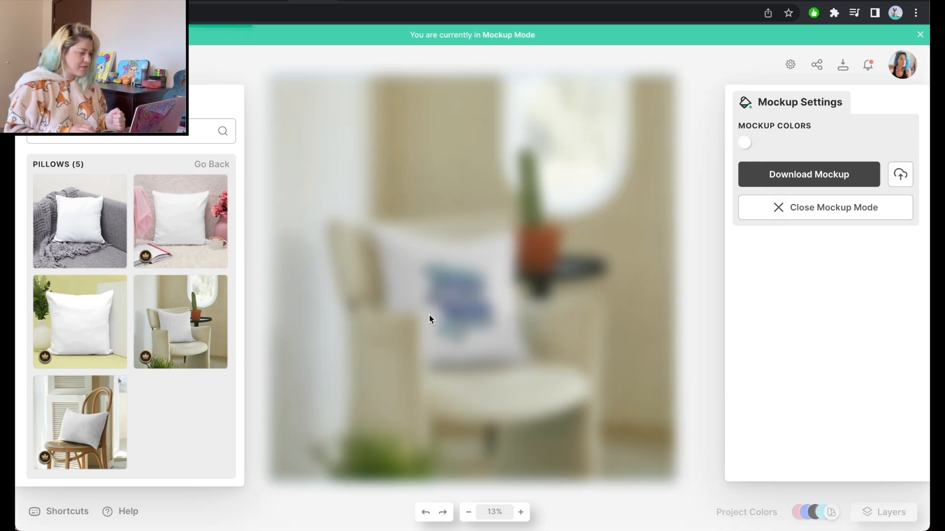
left_click(745, 142)
left_click_drag(675, 158, 516, 170)
left_click(493, 271)
left_click_drag(513, 235, 576, 169)
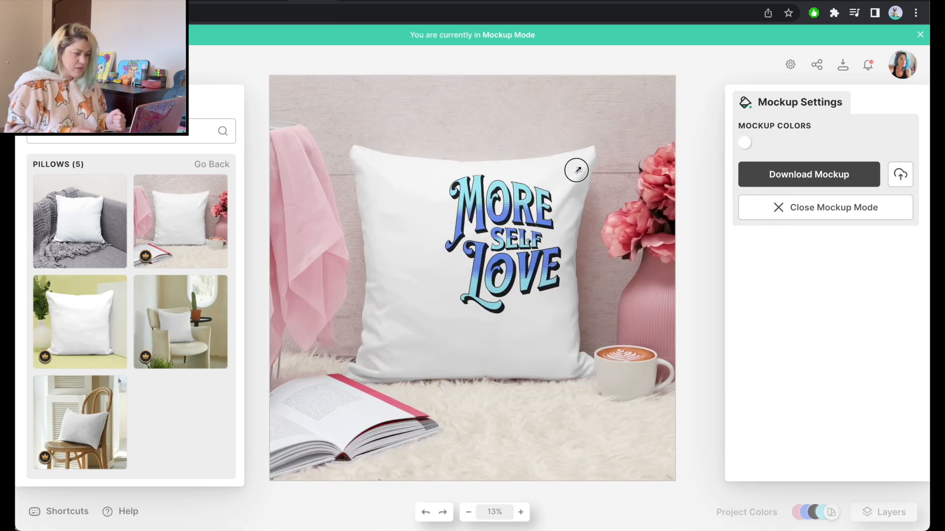
left_click_drag(521, 222, 495, 252)
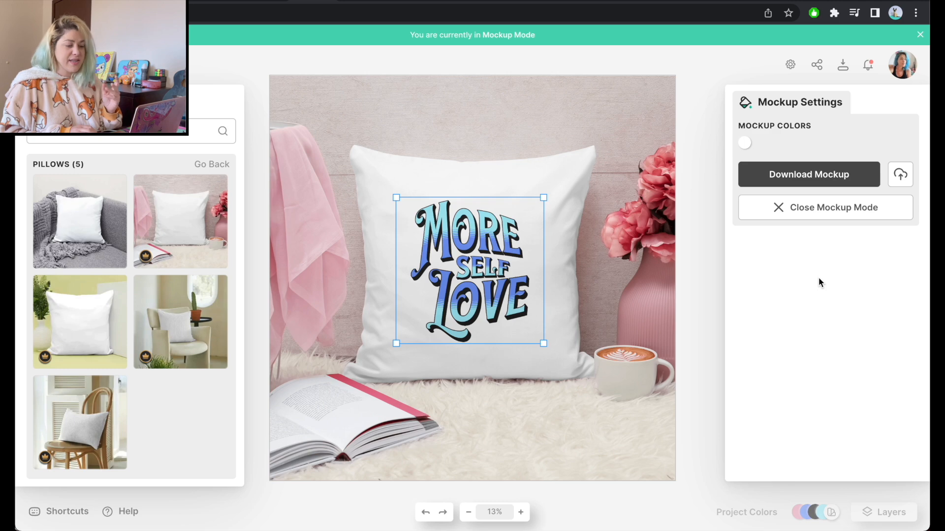
Step: Download the pillow mockup, open the saved image in Preview, and check its pixel dimensions
left_click(819, 184)
left_click(101, 520)
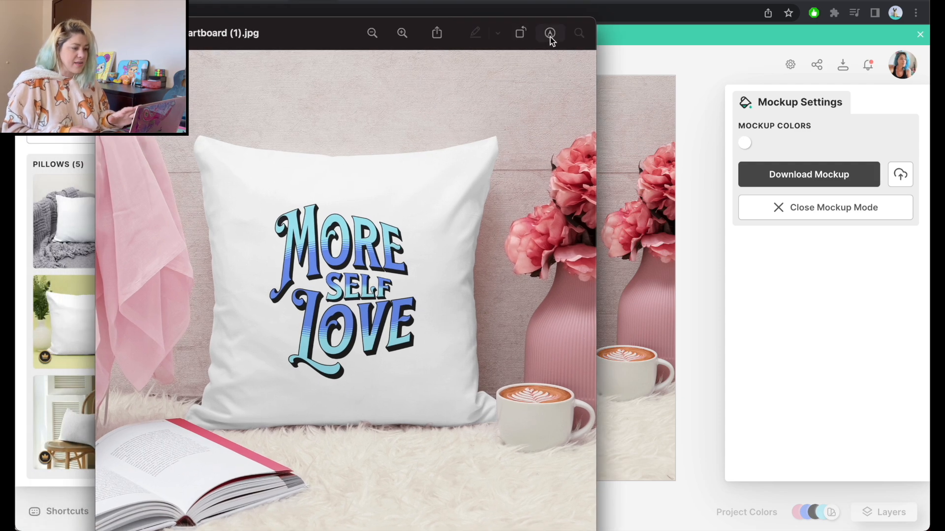
left_click(550, 34)
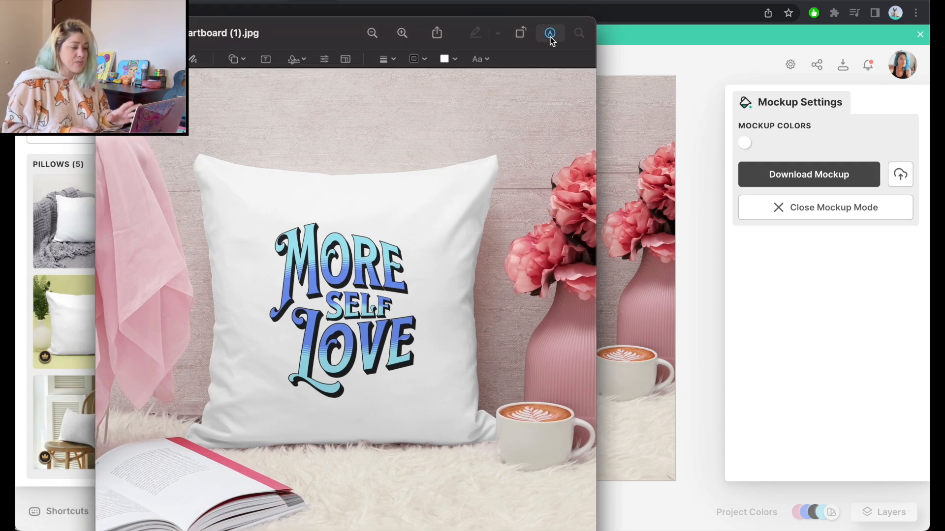
left_click(346, 59)
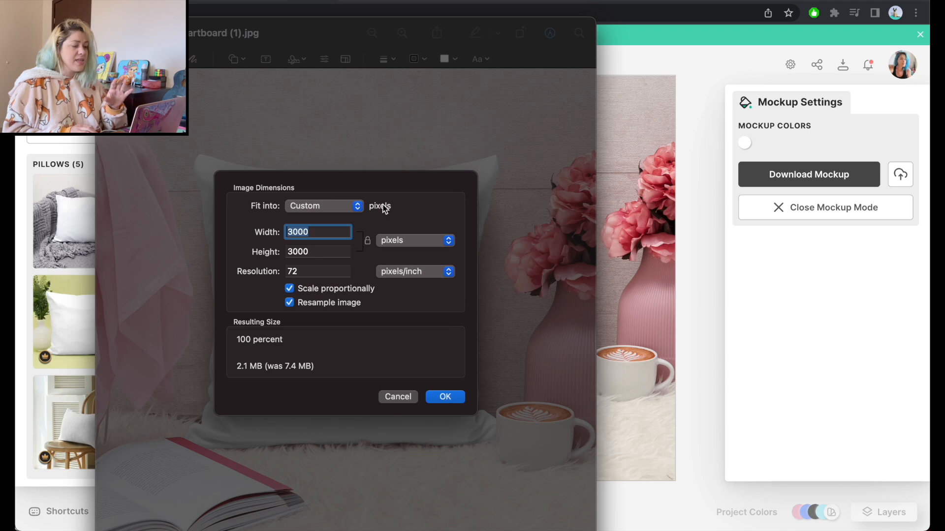
key("Return")
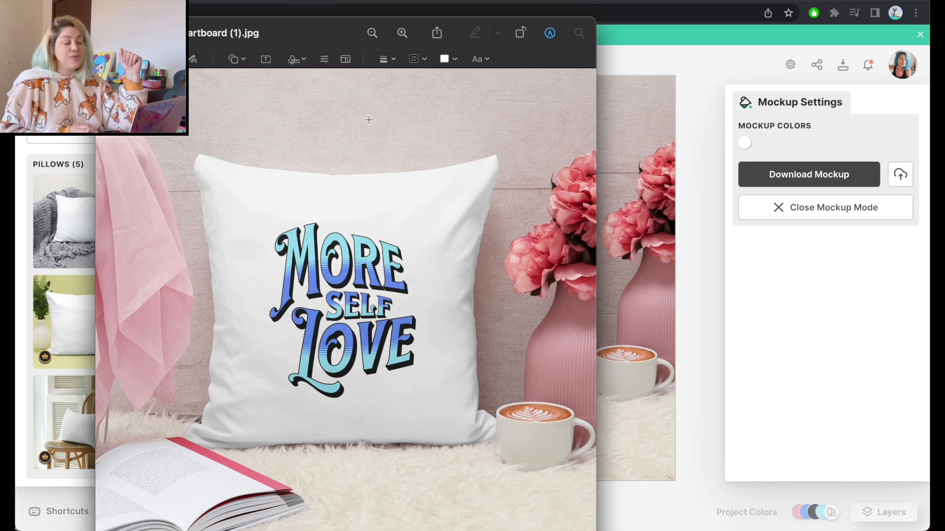
left_click(111, 33)
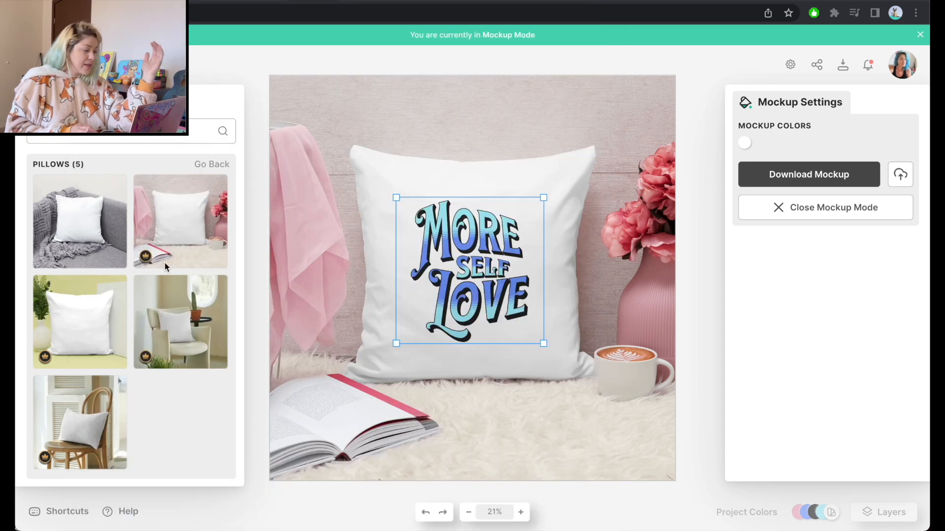
Step: Look through the available Wall Art frame mockups
left_click(207, 165)
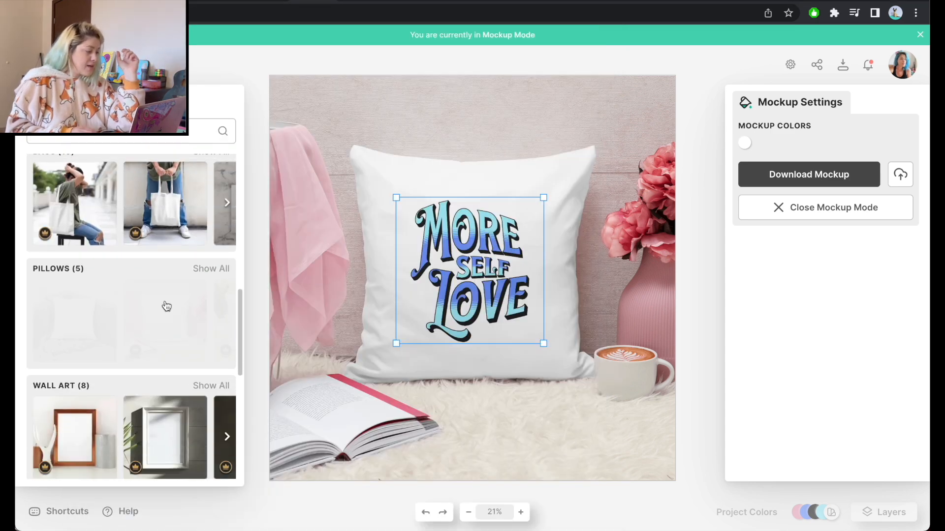
scroll(167, 306, "down", 3)
left_click(211, 232)
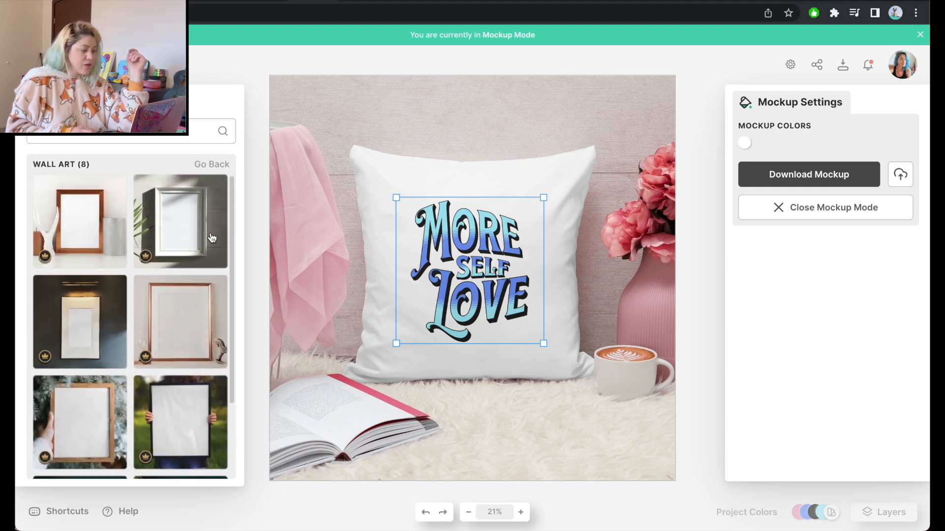
scroll(212, 239, "down", 2)
scroll(212, 238, "up", 2)
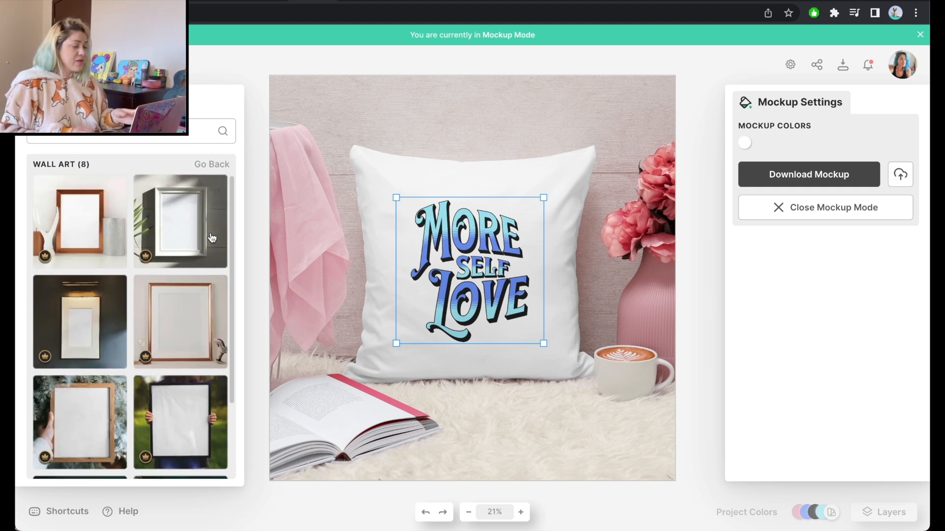
scroll(212, 239, "down", 2)
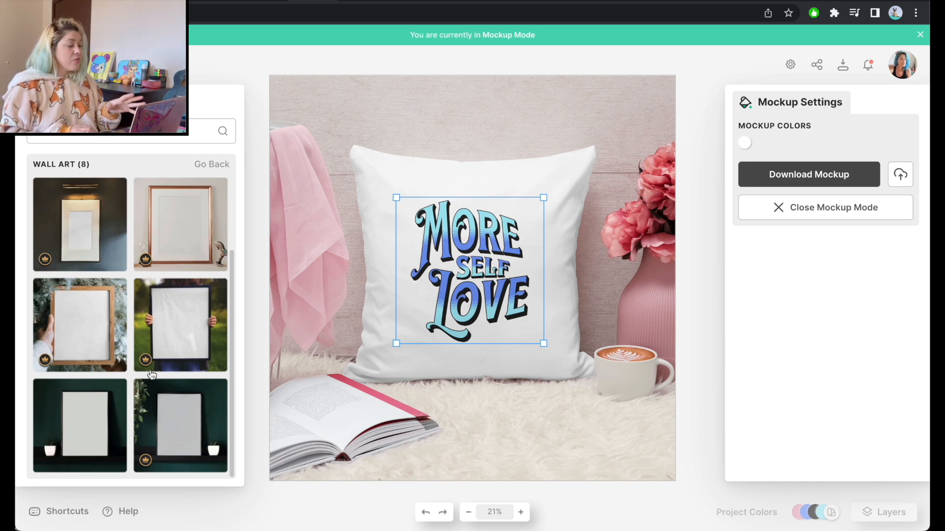
scroll(152, 375, "up", 3)
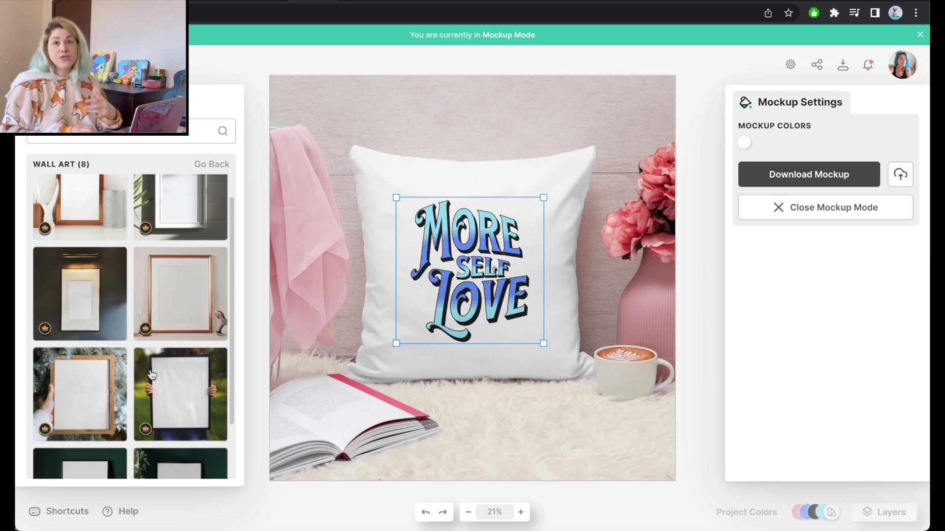
scroll(152, 375, "up", 1)
Step: Apply the Cups and Mugs mockup of the tall coffee mug on a plain grey background
left_click(213, 164)
scroll(187, 293, "down", 3)
left_click(213, 254)
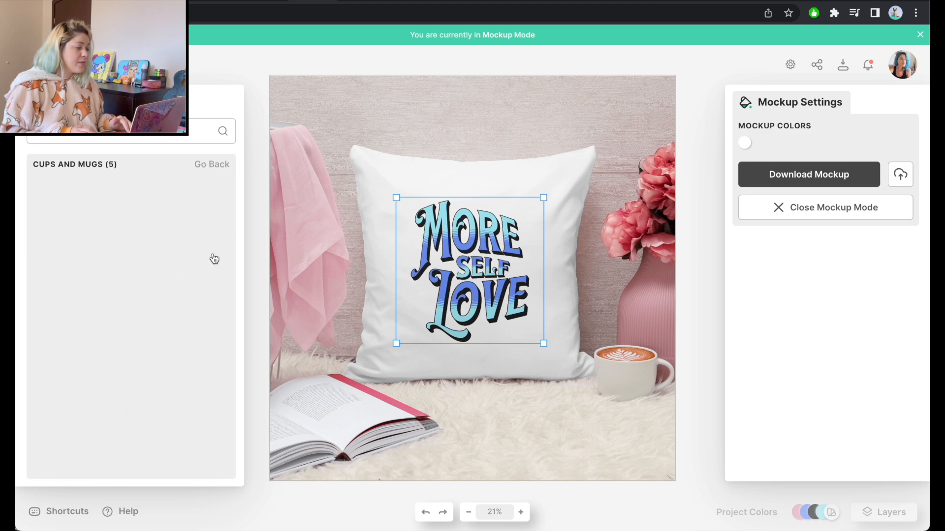
left_click(92, 235)
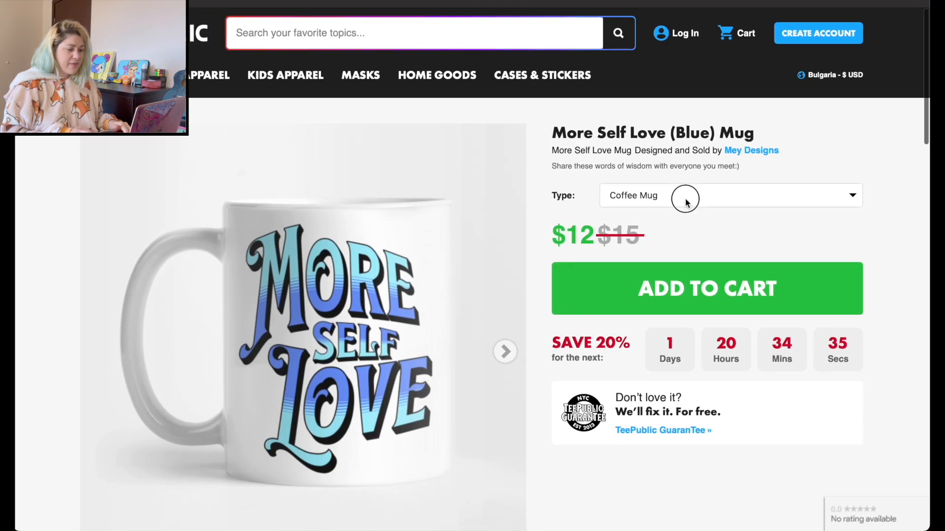
Step: View the Travel Mug type in the TeePublic mug listing and return to the Kittl mockup editor
left_click(684, 198)
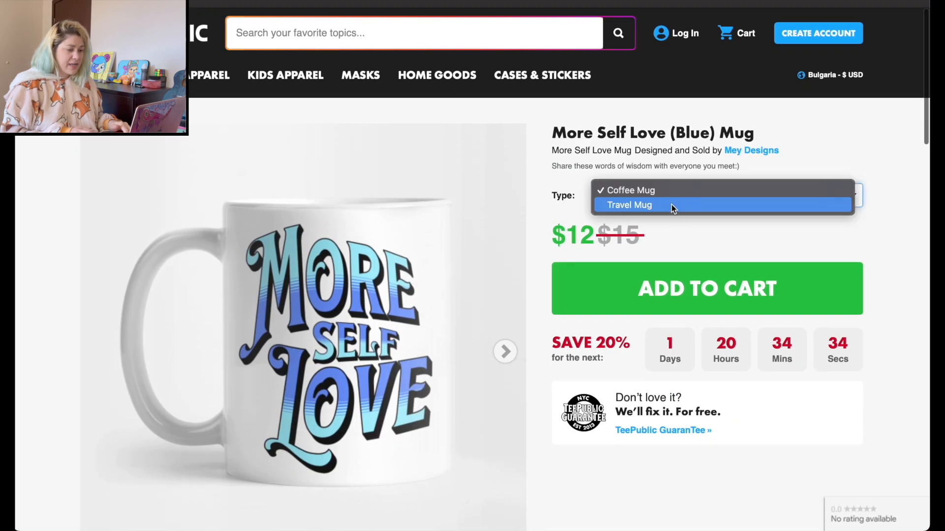
left_click(665, 206)
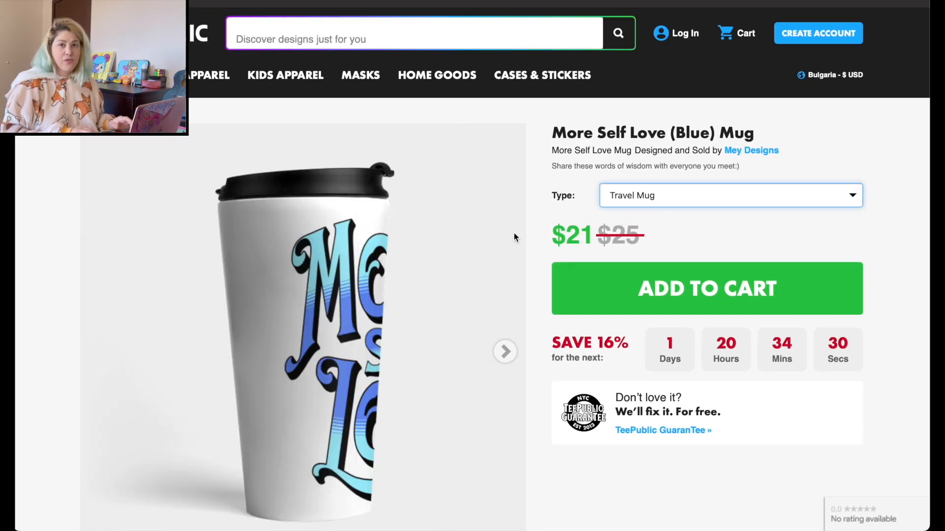
mouse_move(645, 528)
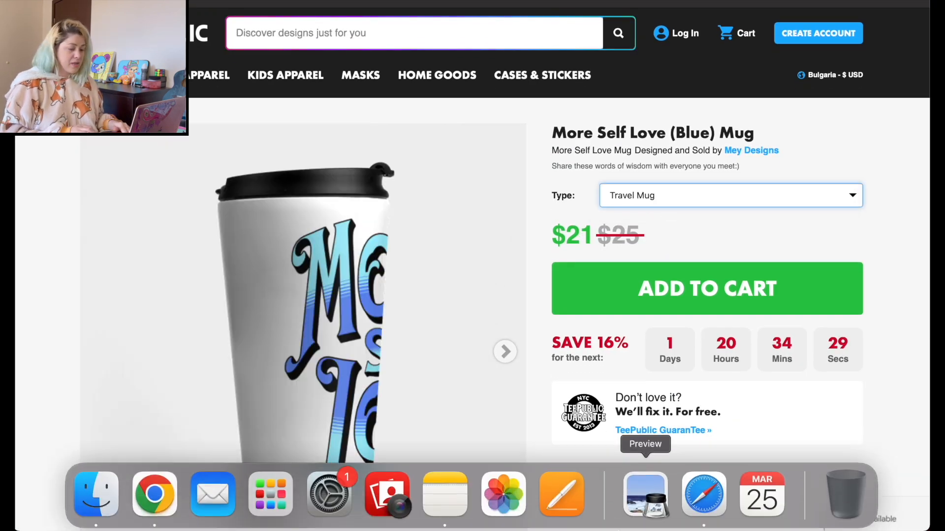
left_click(159, 514)
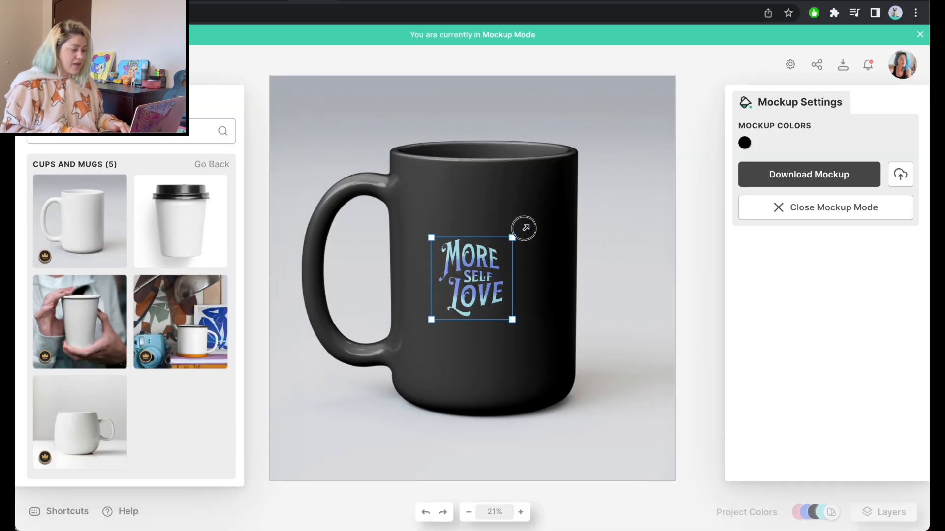
Step: Enlarge and centre the design on the coffee mug, and do the same on the lidded paper cup mockup
left_click_drag(516, 227, 580, 186)
left_click_drag(482, 260, 478, 279)
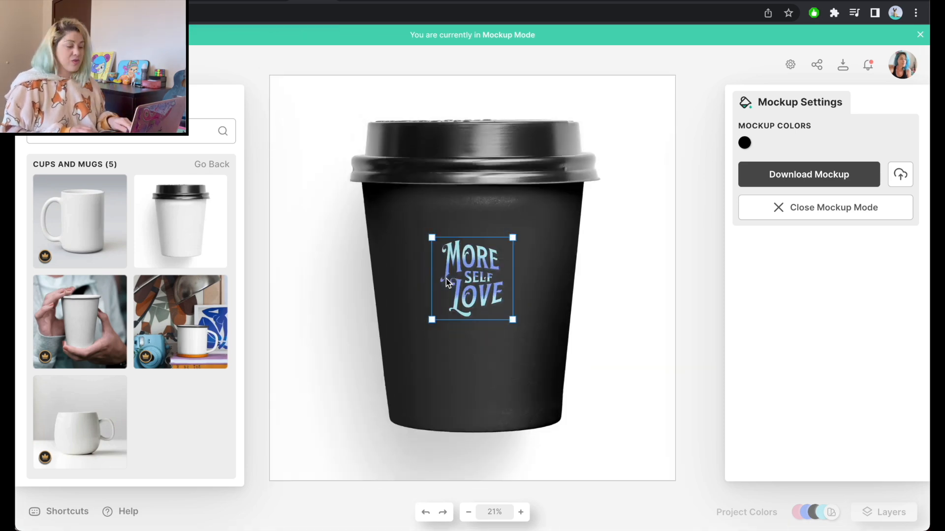
left_click_drag(513, 237, 573, 167)
left_click_drag(516, 263, 492, 313)
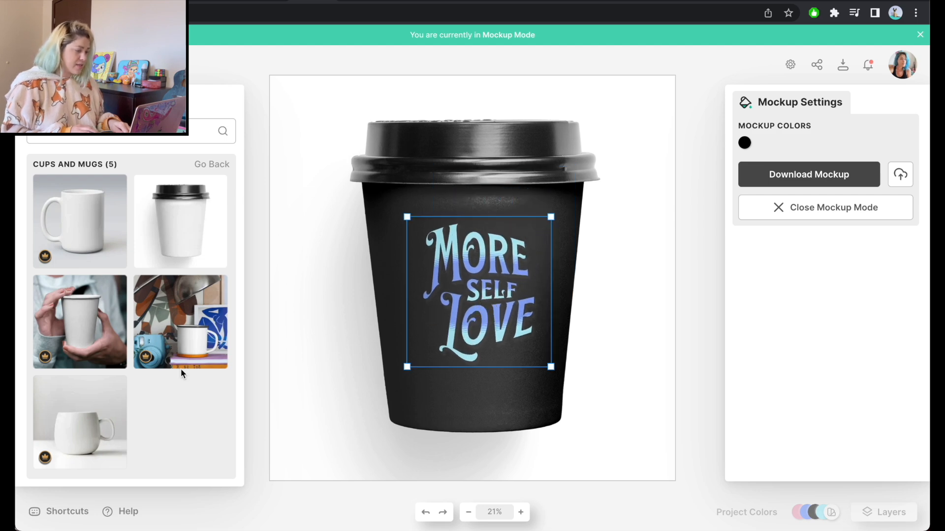
Step: Apply the enamel mug mockup with the blue instant camera and centre the design on the mug
left_click(183, 340)
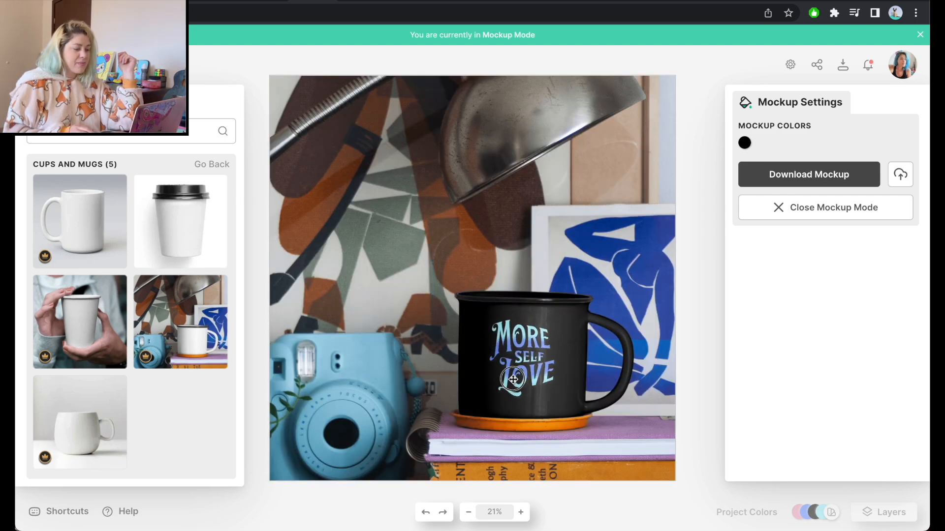
left_click(516, 383)
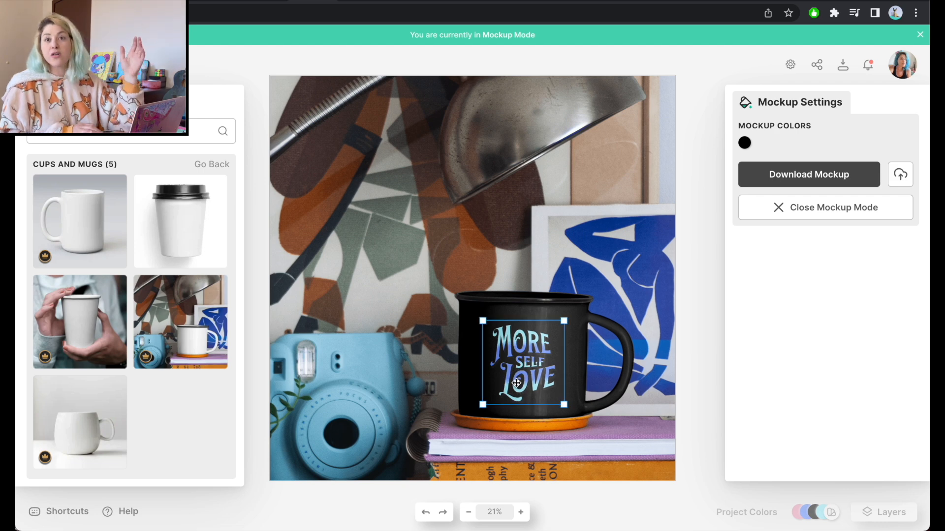
Step: Look through the available Bottles mockups
left_click(212, 164)
left_click(207, 233)
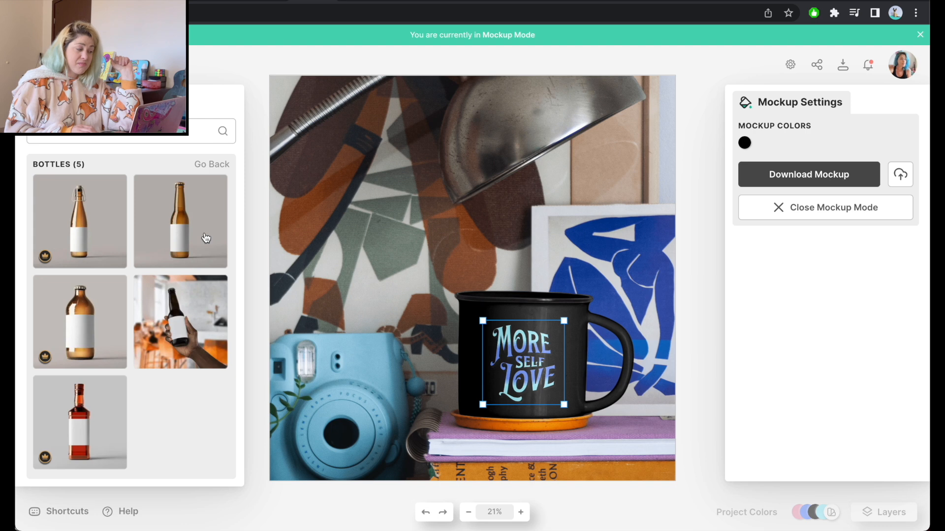
left_click(213, 165)
Step: Apply the Greeting Cards mockup with floral fabric and pink checked ribbon, and place the design enlarged at the card's centre
left_click(223, 262)
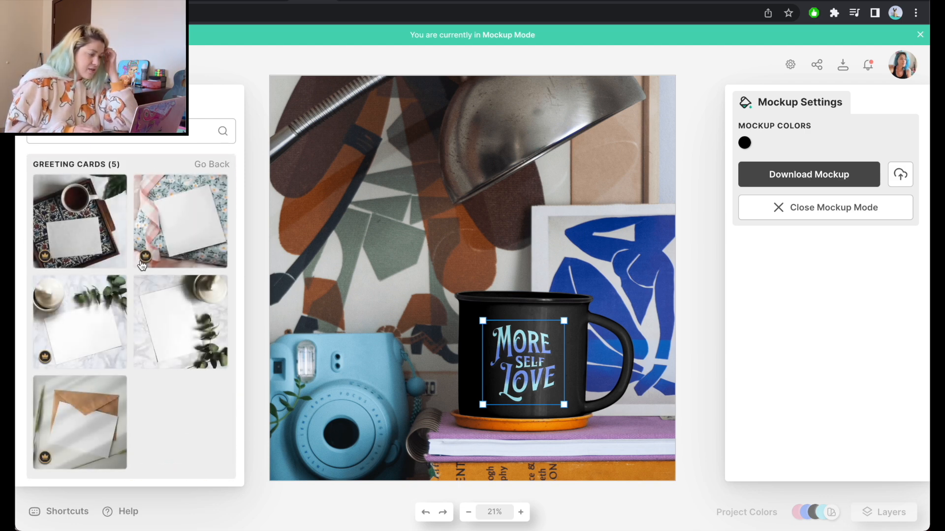
left_click(179, 232)
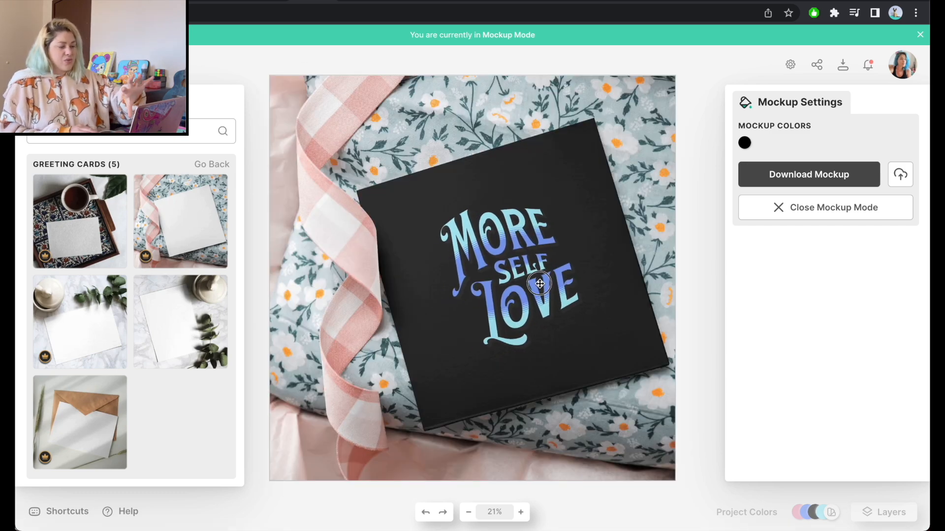
left_click(540, 284)
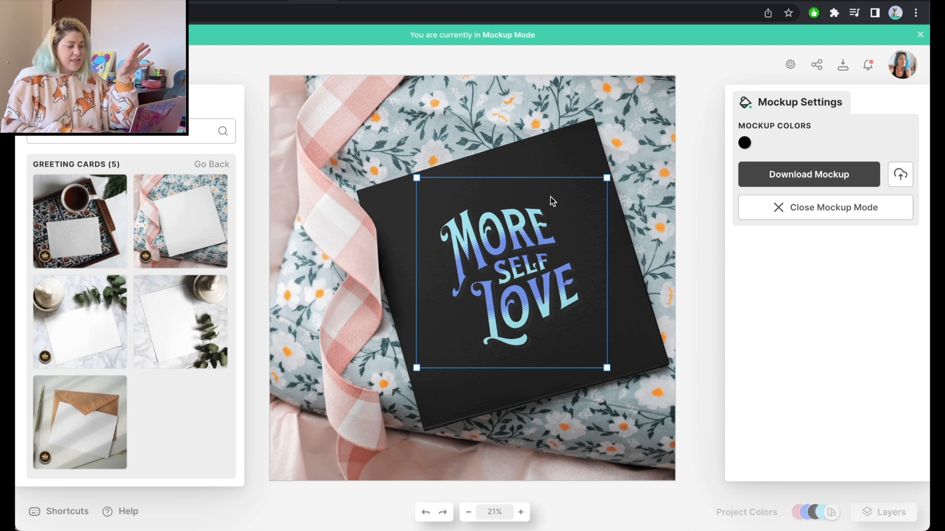
left_click_drag(608, 370, 673, 386)
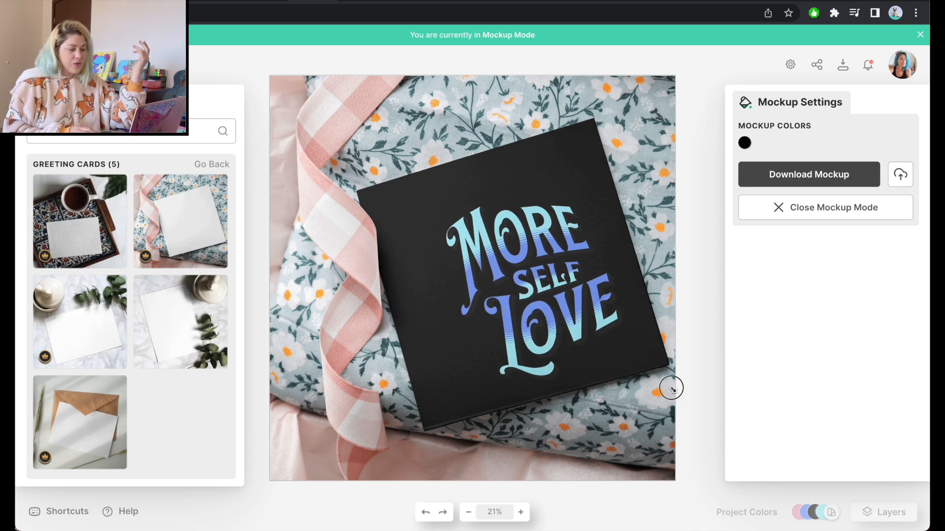
left_click_drag(544, 314, 515, 299)
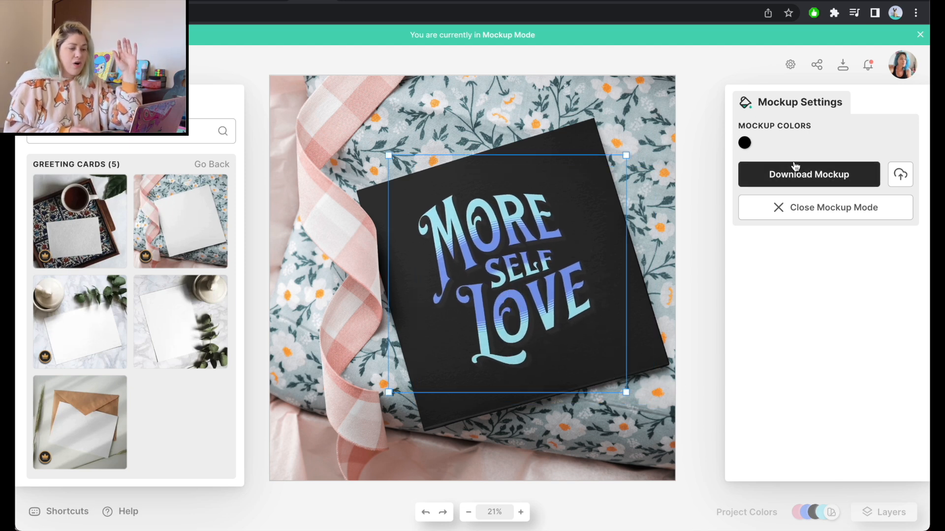
Step: Colour the greeting card white (ffffff)
left_click(745, 142)
left_click_drag(603, 177, 542, 143)
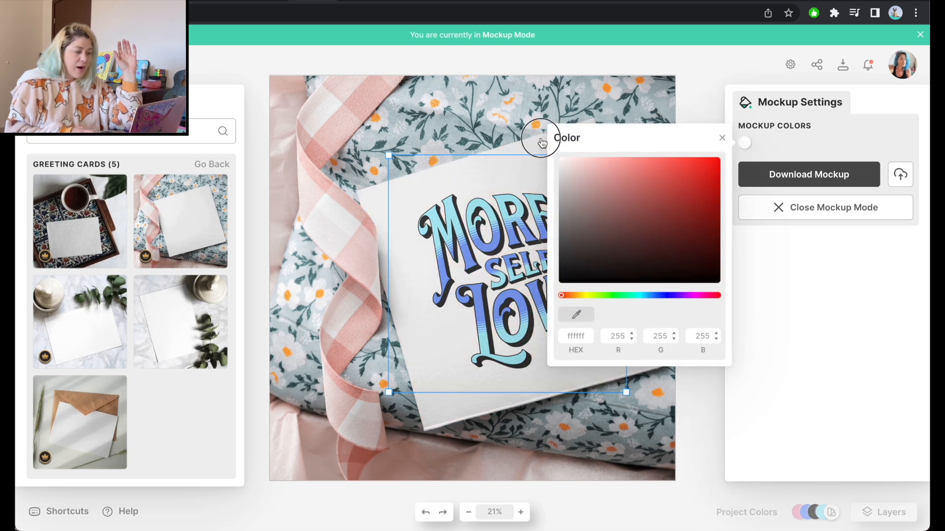
left_click(466, 117)
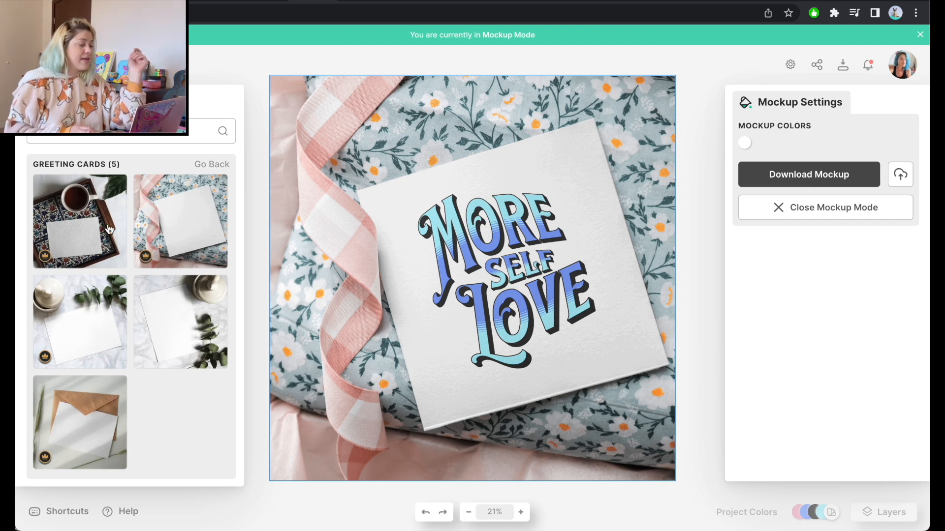
Step: Apply the Books mockup with the yellow and purple notebooks, and place the design enlarged at the centre of the front cover
left_click(196, 165)
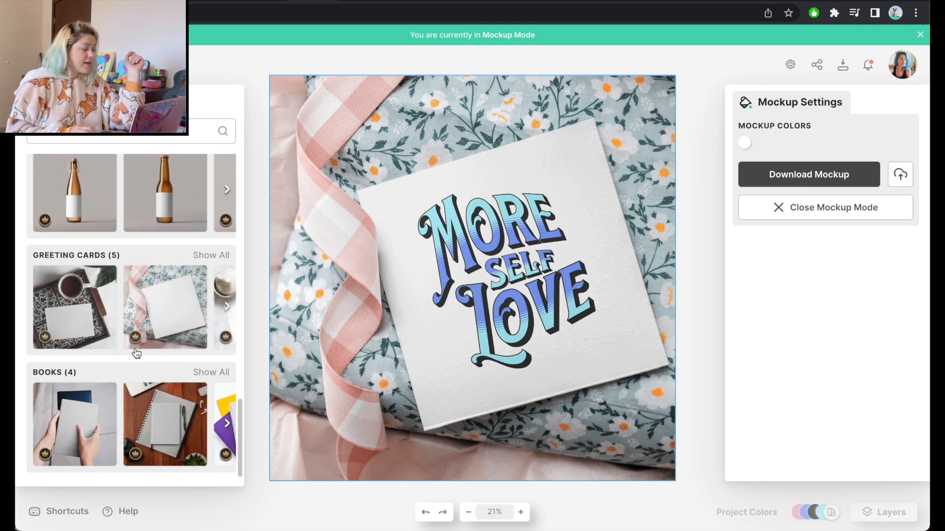
left_click(218, 378)
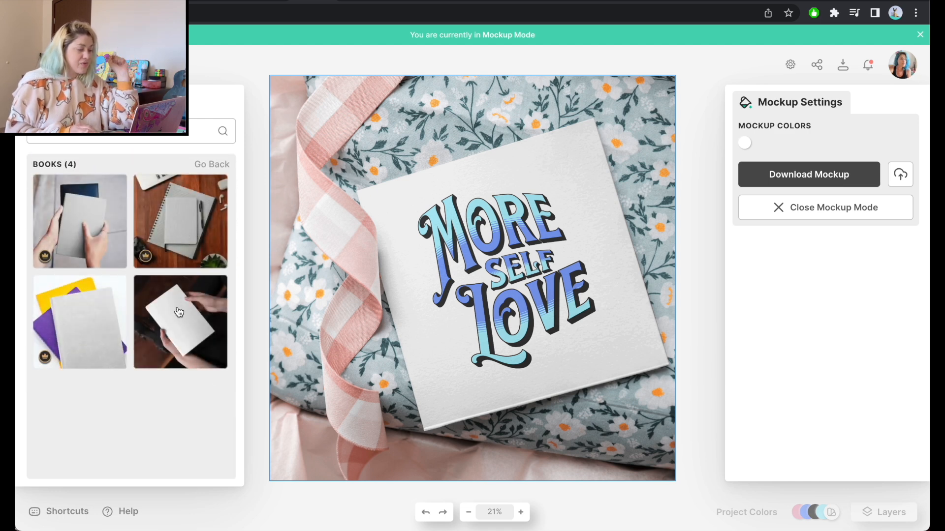
left_click(76, 337)
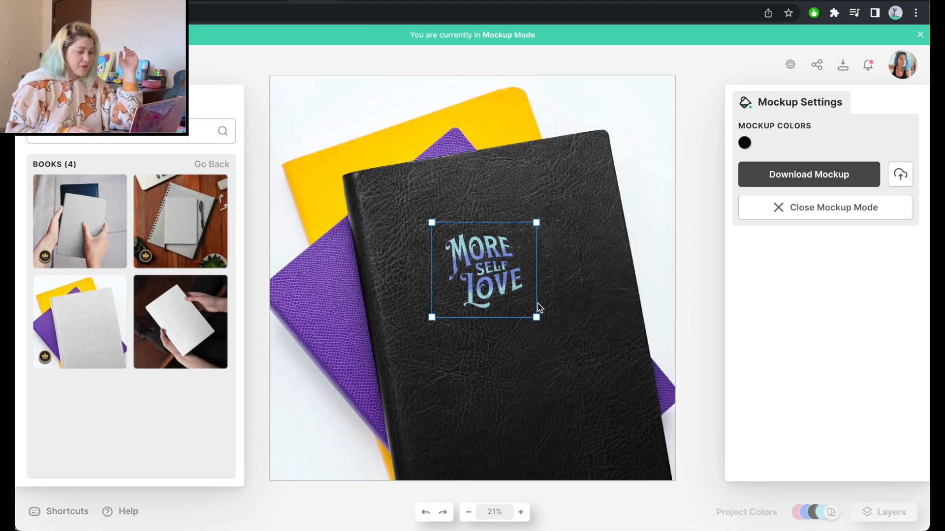
left_click_drag(536, 317, 640, 401)
left_click_drag(556, 337, 522, 330)
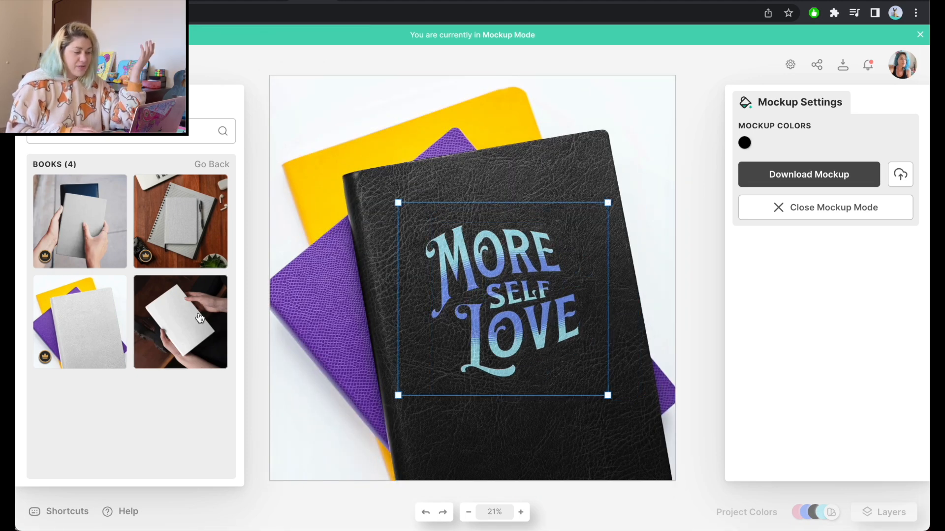
Step: Apply the Books mockup of hands holding a book over dark wood, and place the design enlarged on the cover
left_click(177, 336)
left_click_drag(507, 250, 435, 237)
left_click_drag(484, 296, 597, 321)
left_click_drag(488, 260, 516, 252)
Step: Colour the book white and shift the design slightly down to the centre of its cover
left_click(745, 146)
left_click(548, 148)
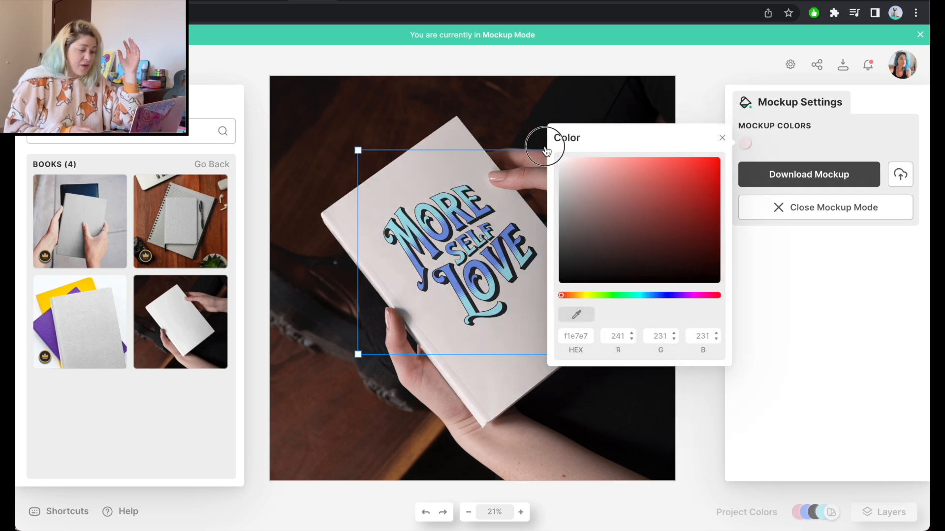
left_click(477, 137)
left_click(458, 197)
left_click_drag(456, 252, 459, 267)
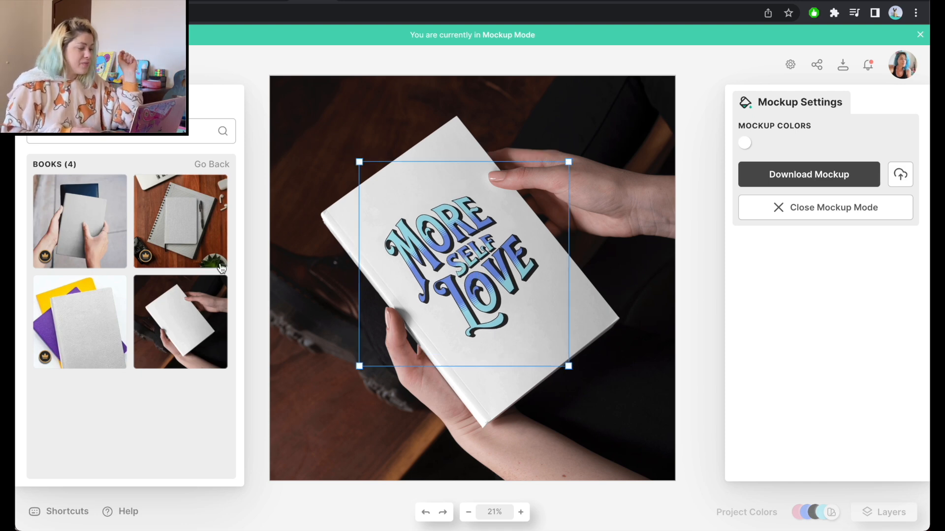
Step: Apply the T-Shirts mockup of the woman with a coffee cup against the pink wall, and position the design on the chest
left_click(212, 163)
scroll(147, 348, "up", 15)
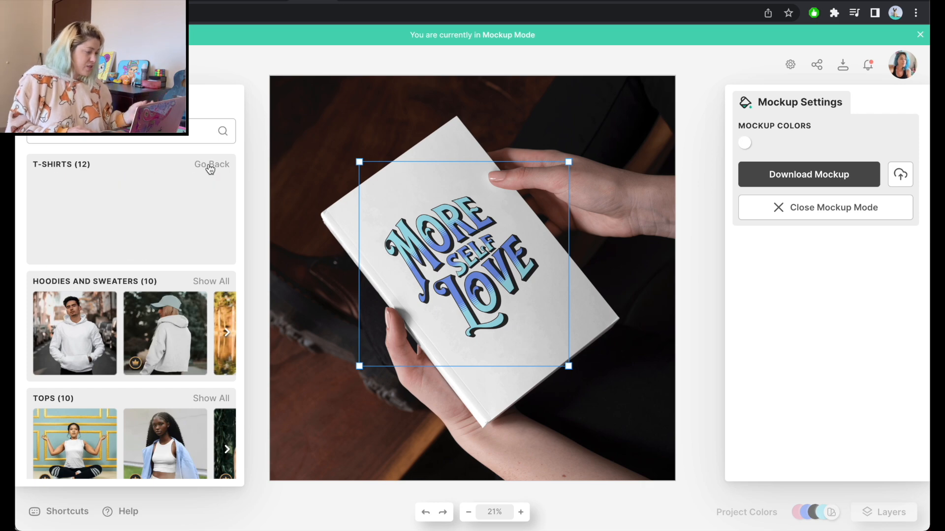
left_click(210, 167)
scroll(98, 289, "down", 3)
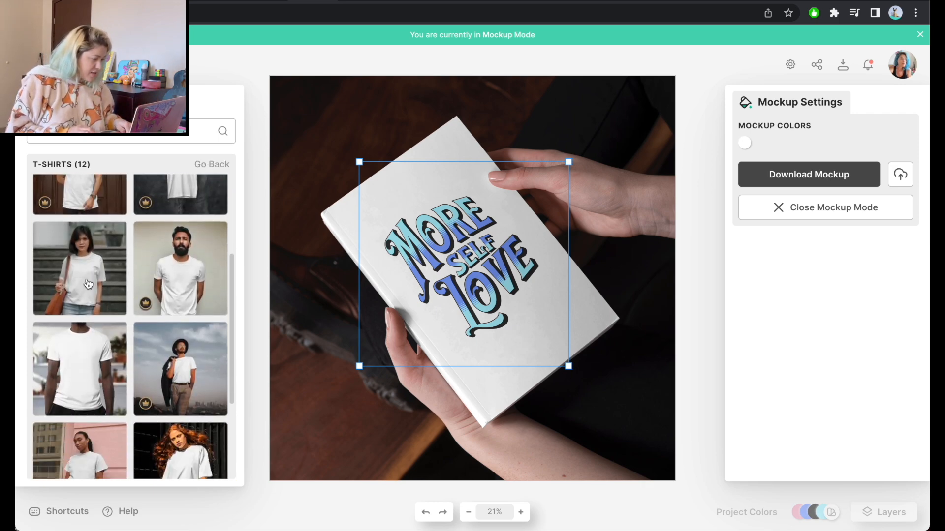
scroll(99, 289, "down", 3)
left_click(98, 290)
left_click_drag(466, 280, 475, 281)
Step: Colour the T-shirt white and save the mockup to the uploads
left_click(745, 143)
left_click_drag(603, 182, 565, 154)
left_click(490, 153)
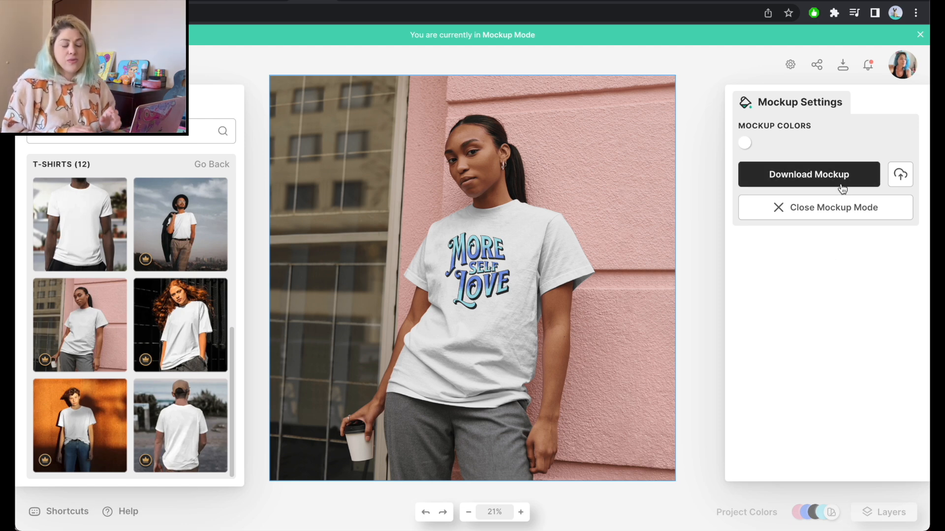
left_click(901, 178)
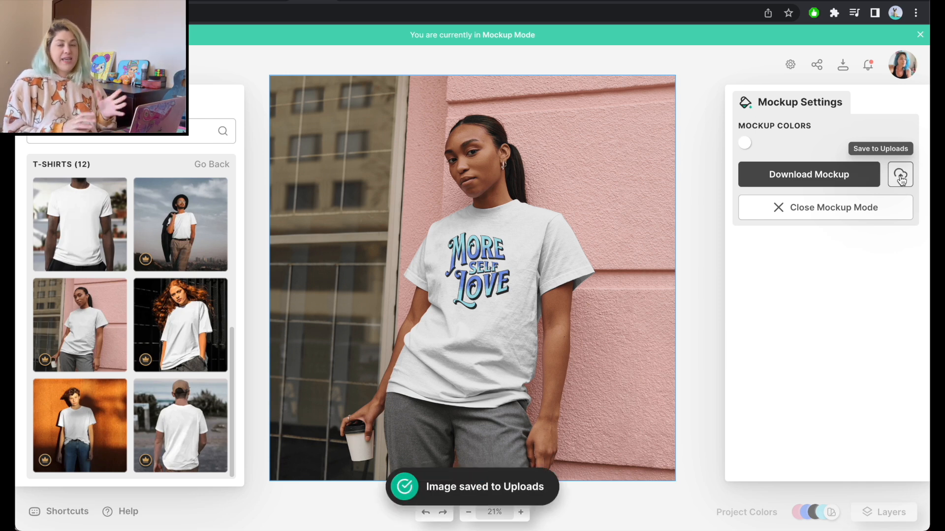
Step: Apply the Cups and Mugs mockup with the single large mug, and place the design enlarged at the mug's centre
left_click(209, 165)
scroll(173, 293, "down", 8)
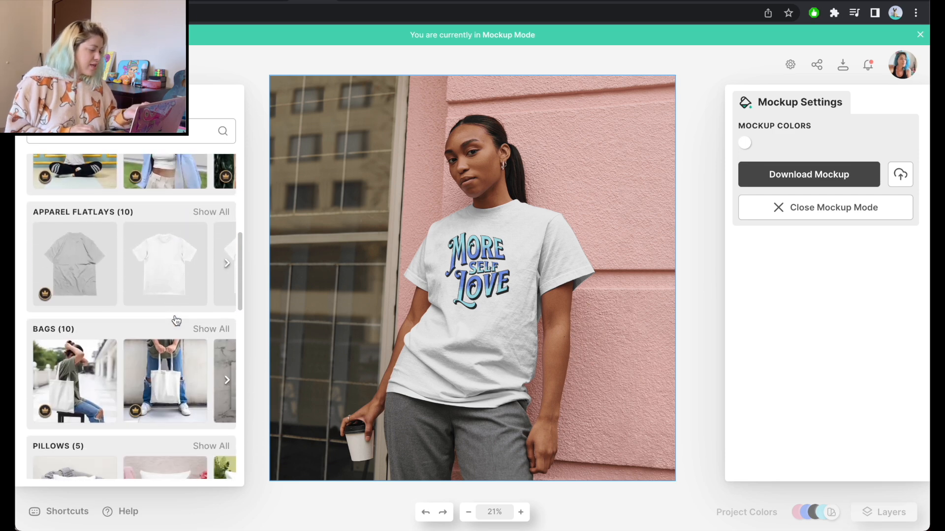
scroll(175, 315, "down", 8)
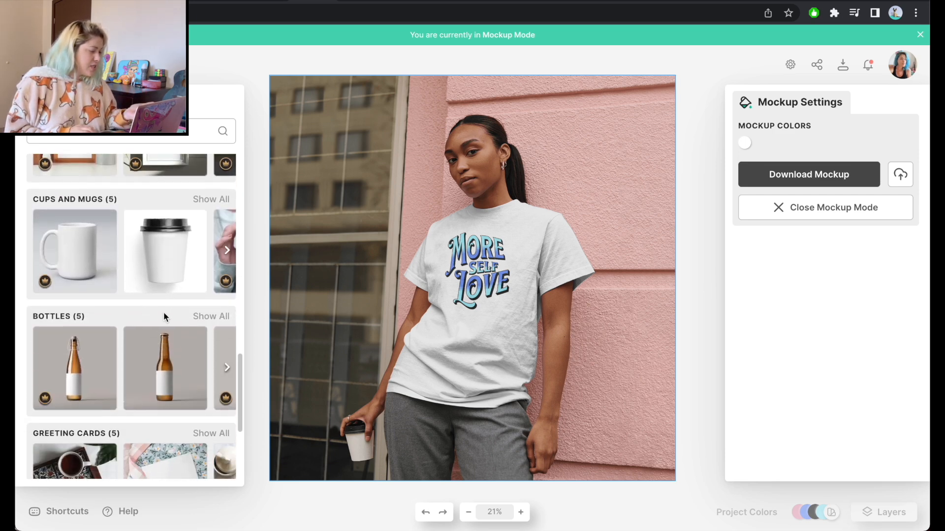
left_click(73, 259)
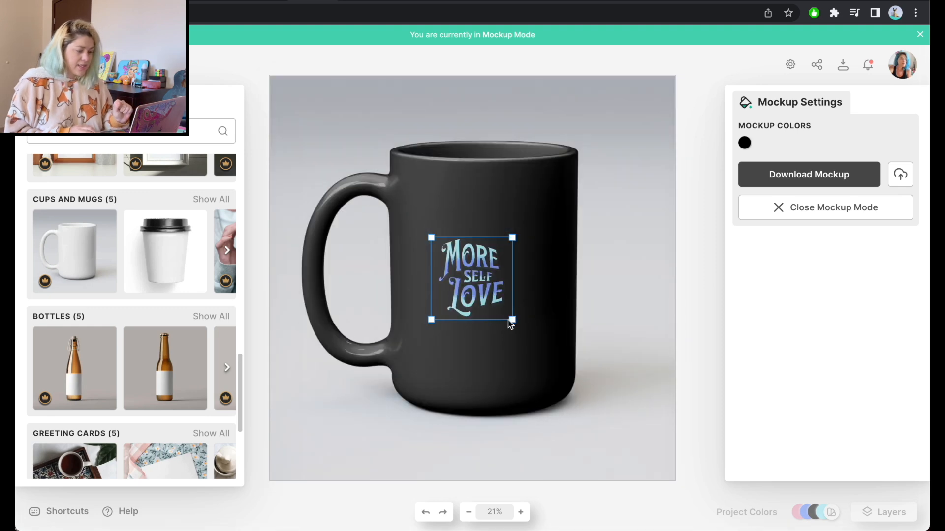
left_click_drag(511, 320, 612, 375)
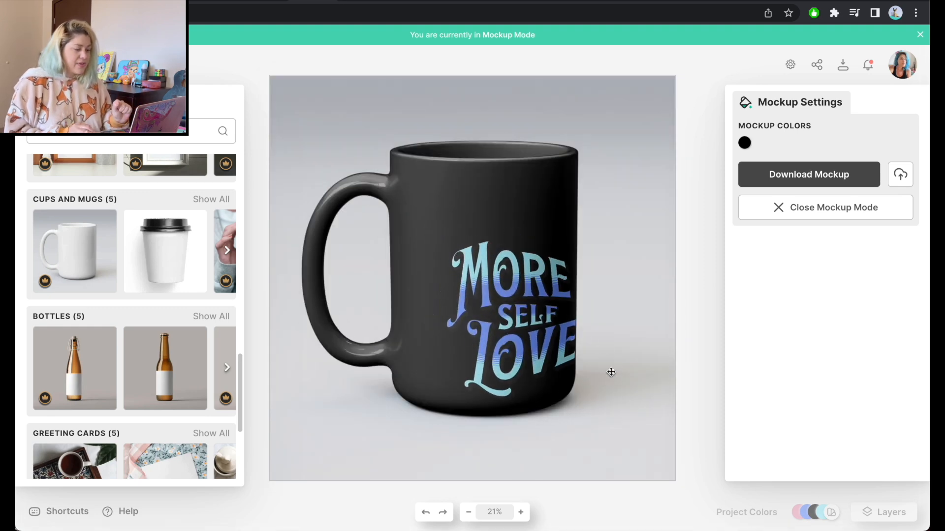
left_click_drag(521, 327, 499, 286)
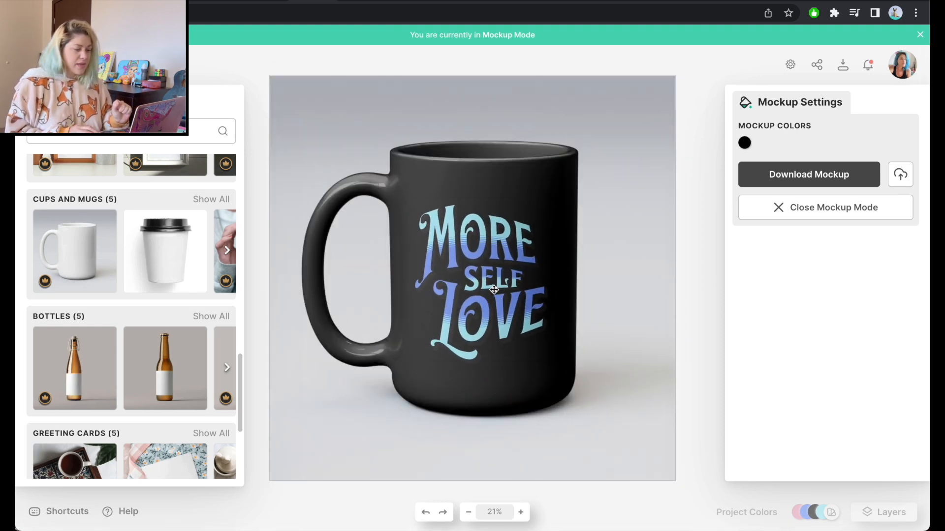
Step: Colour the mug white (ffffff) and save the mockup to the uploads
left_click(745, 145)
left_click_drag(605, 178, 533, 151)
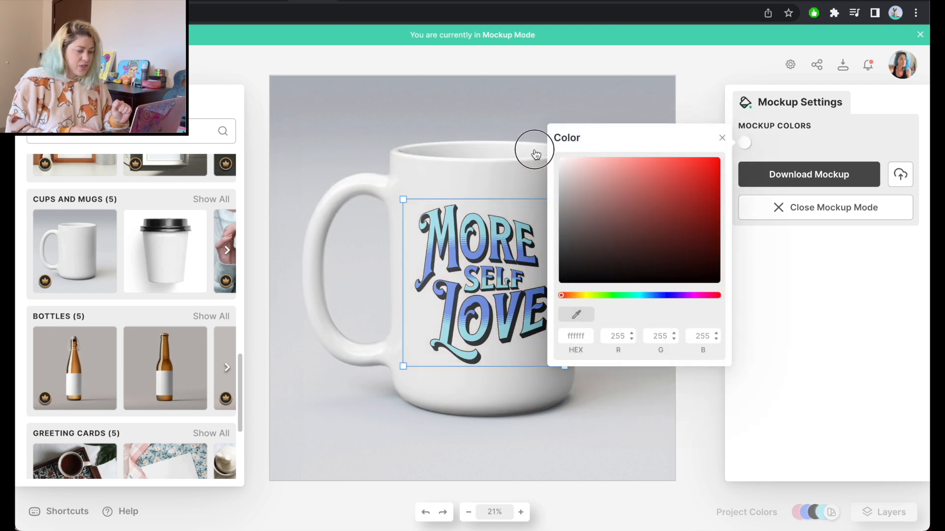
left_click(556, 182)
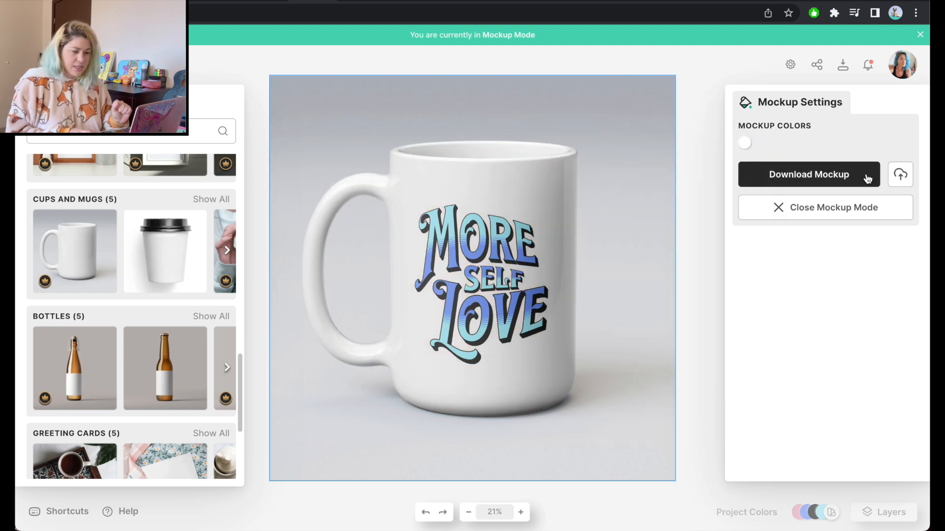
left_click(900, 178)
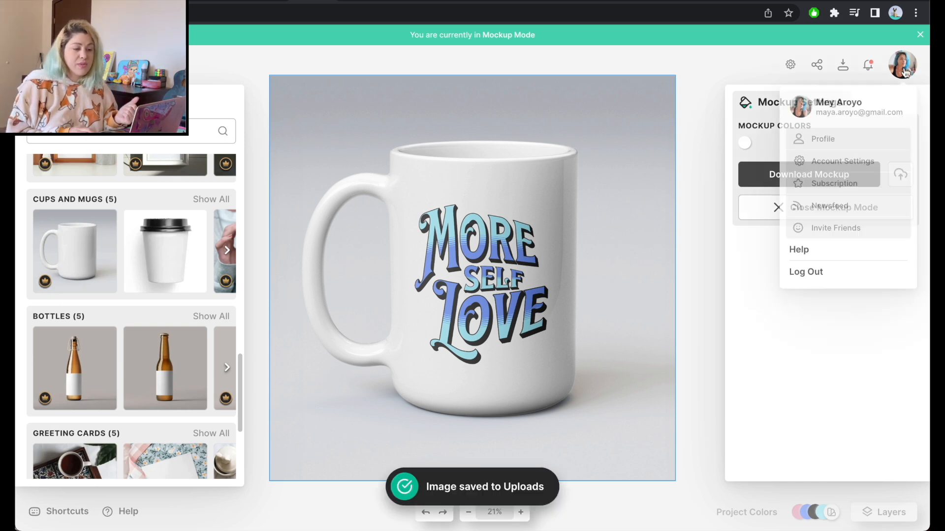
Step: Leave Mockup Mode and the current project, and create a new project with a 1000 × 1500 px artboard at 300 DPI
left_click(920, 36)
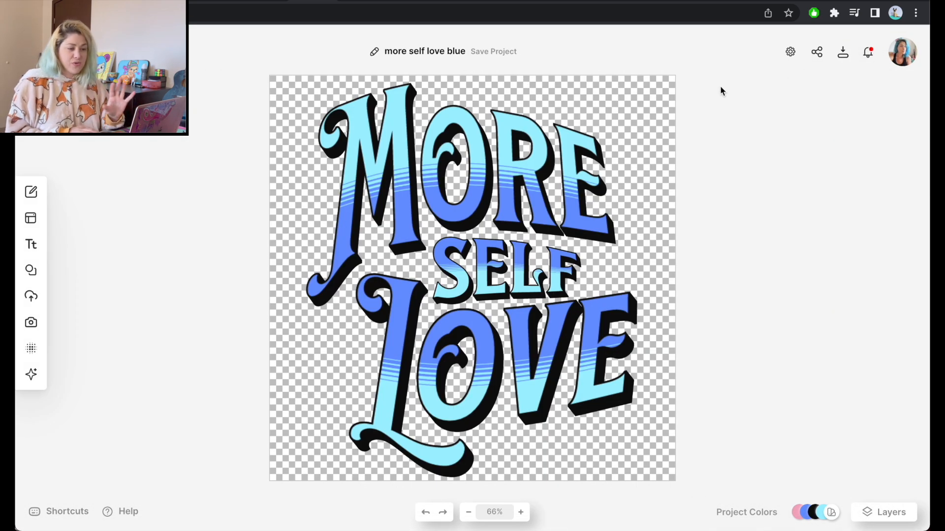
left_click(906, 53)
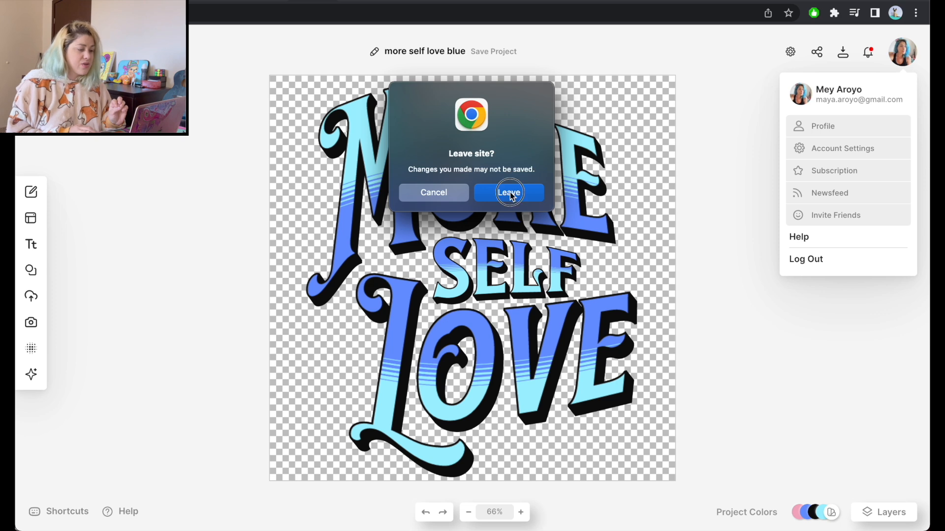
left_click(510, 194)
left_click(792, 69)
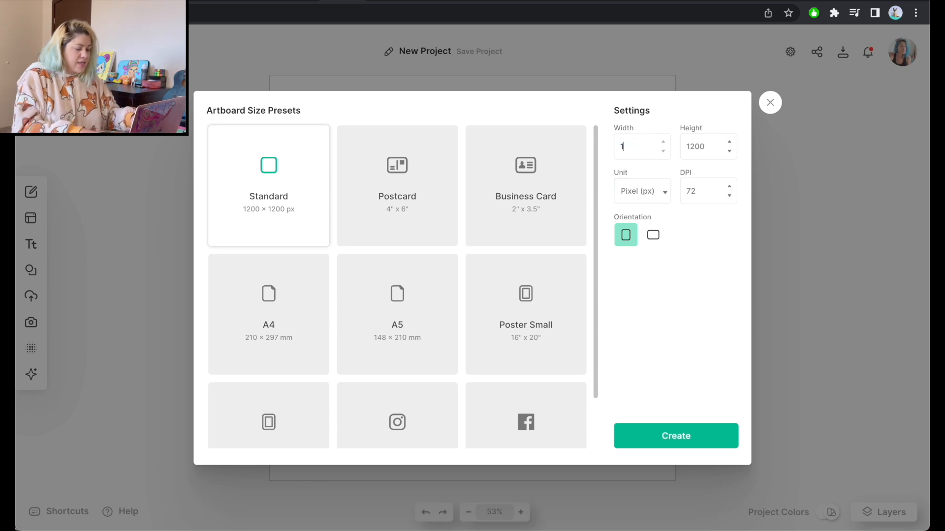
type("1000")
key("Tab")
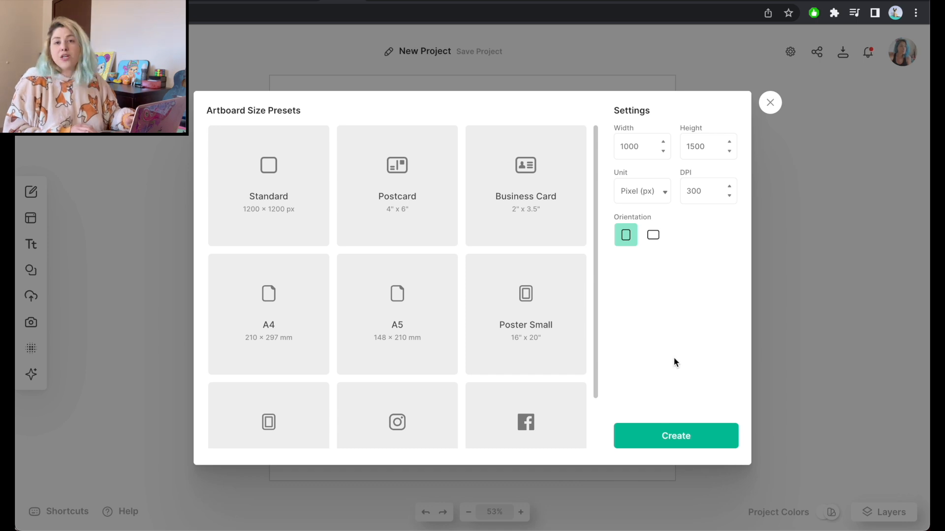
left_click(683, 435)
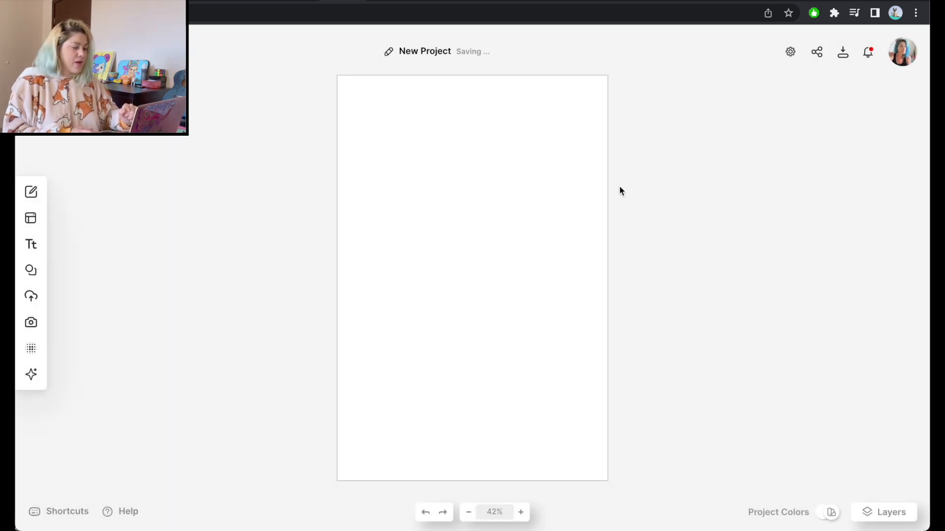
Step: Insert the saved T-shirt mockup from the uploads and enlarge it to span the artboard's full width, roughly centred vertically
left_click(31, 296)
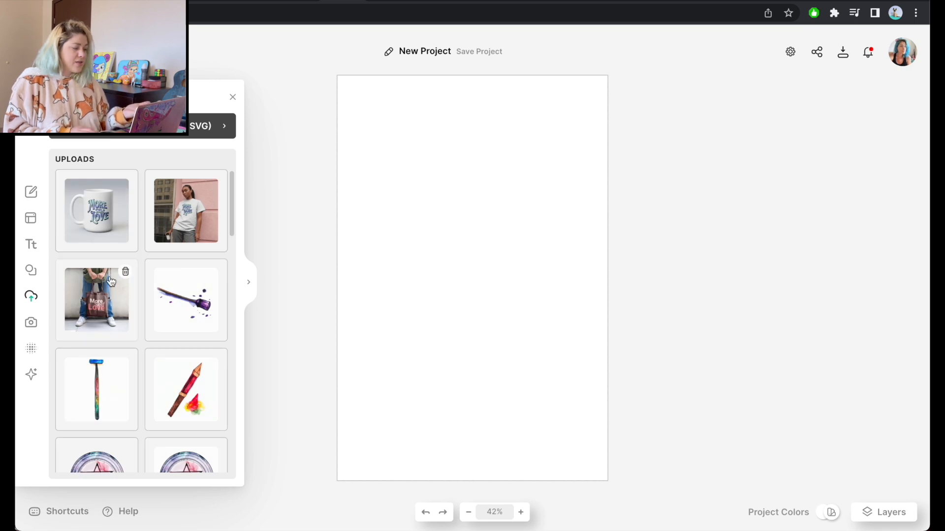
left_click(102, 302)
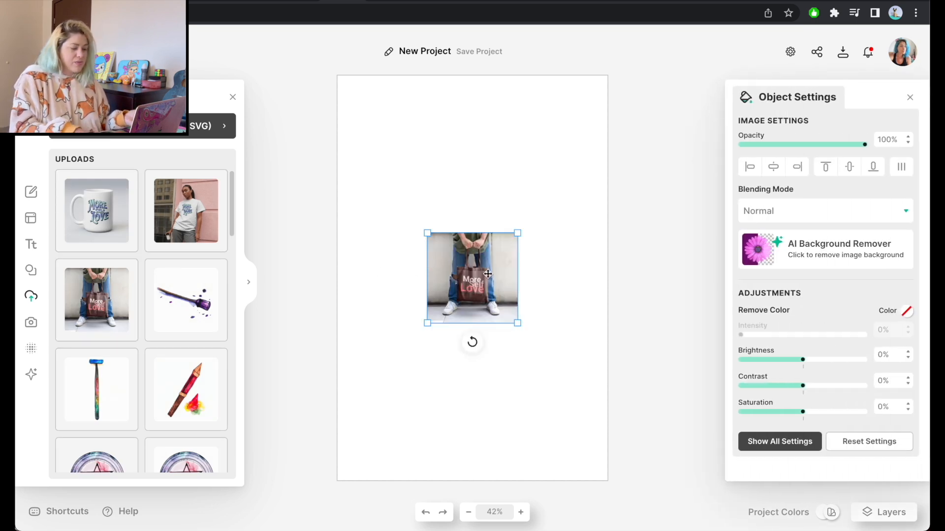
key("Delete")
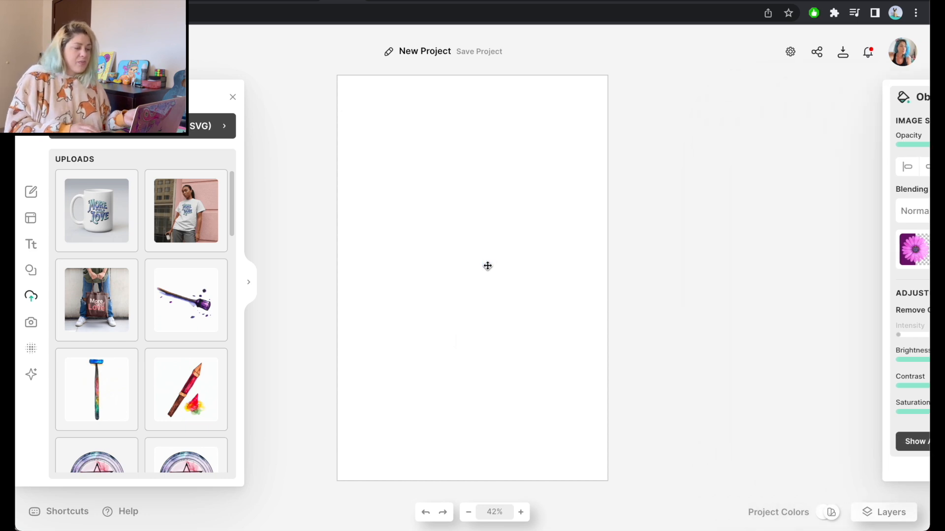
left_click(192, 219)
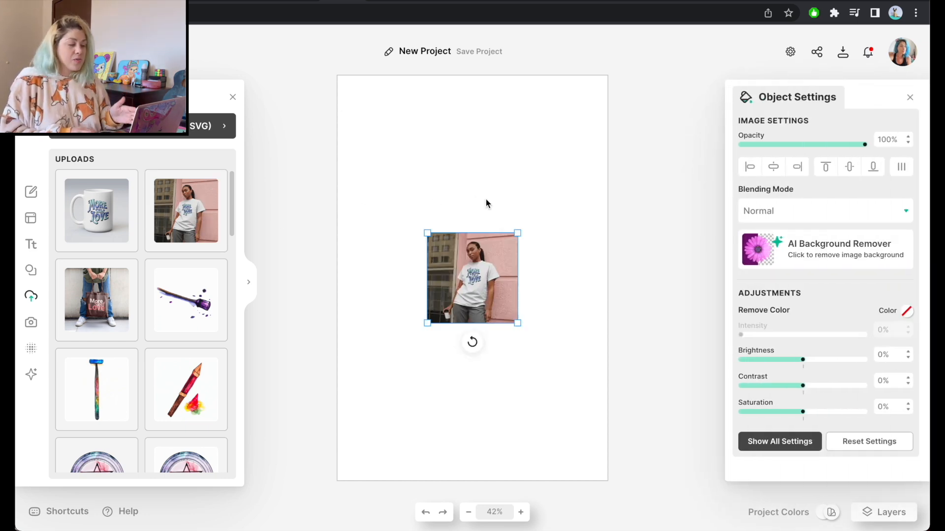
left_click_drag(533, 220, 701, 95)
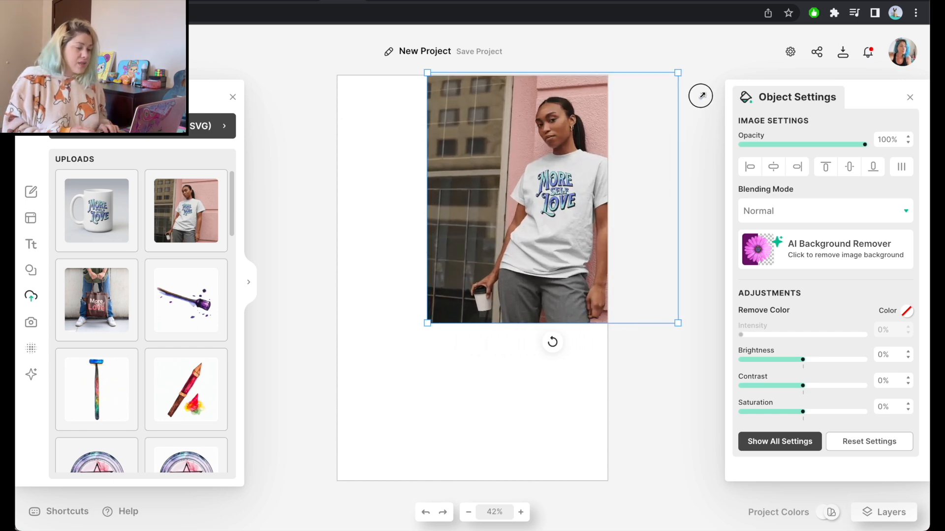
left_click_drag(427, 323, 320, 429)
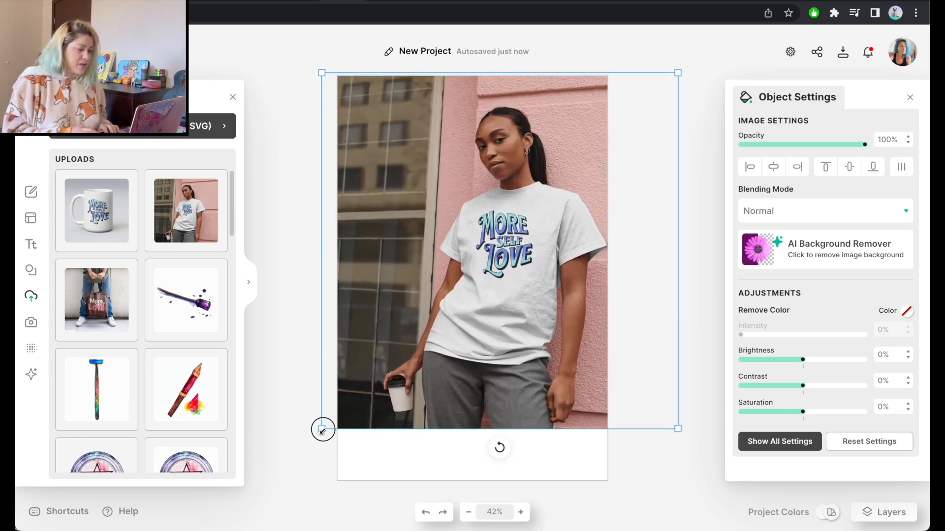
left_click_drag(536, 324, 529, 354)
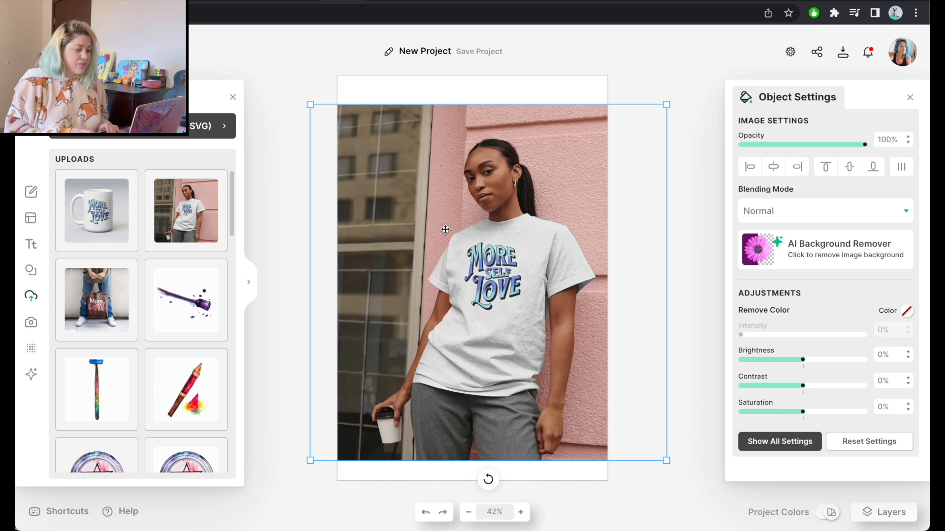
Step: Remove the T-shirt photo's background with the AI Background Remover, then enlarge the woman and shift her toward the artboard's right edge
left_click(844, 256)
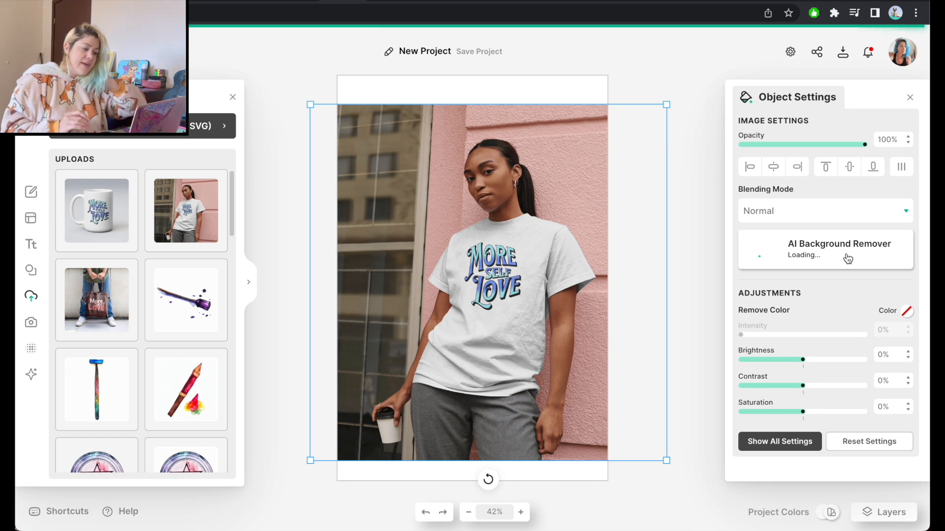
left_click_drag(494, 340, 520, 362)
left_click_drag(337, 127, 276, 50)
left_click_drag(519, 253, 546, 257)
left_click(278, 239)
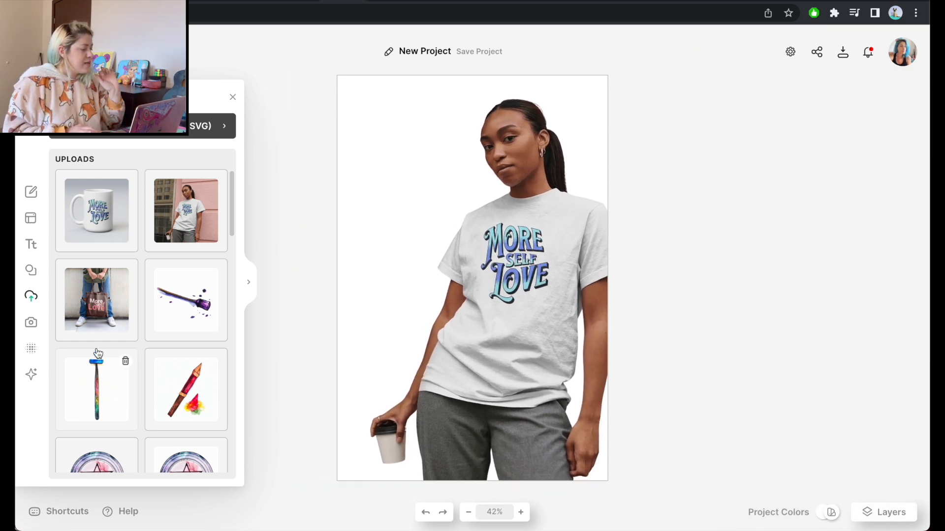
Step: Set the artboard's background colour to peach (fbd5c2)
left_click(436, 90)
left_click(745, 139)
left_click_drag(633, 175, 596, 154)
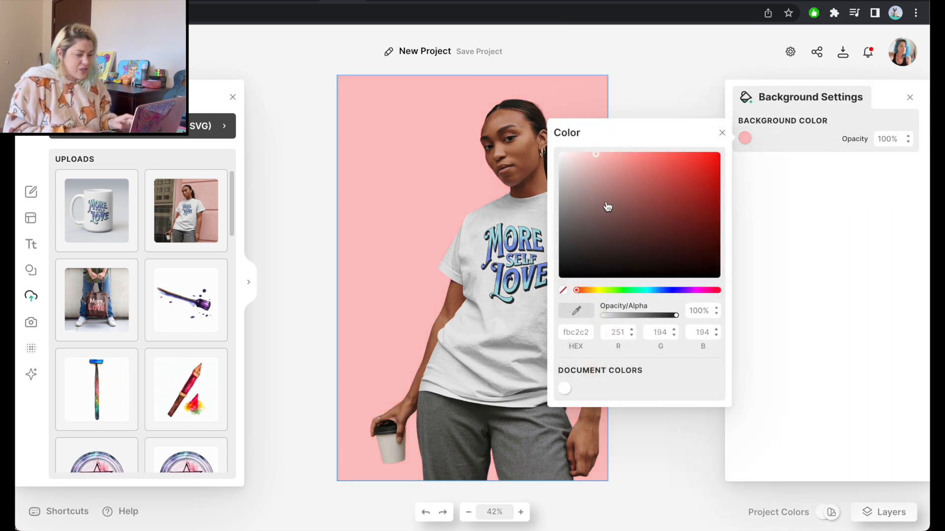
left_click_drag(613, 293, 585, 293)
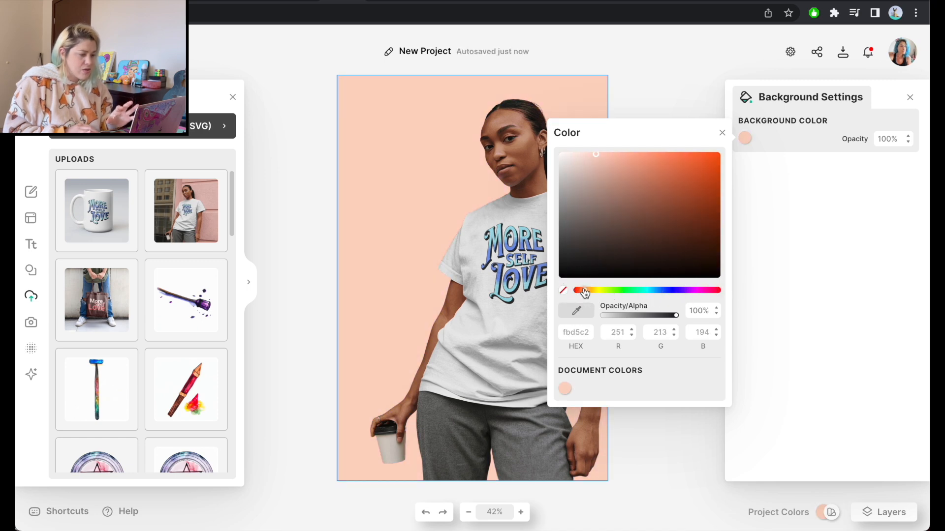
Step: Try several textures on the background, ending with the light, finely speckled grunge texture near the end of the full Grunge Textures collection
left_click(31, 350)
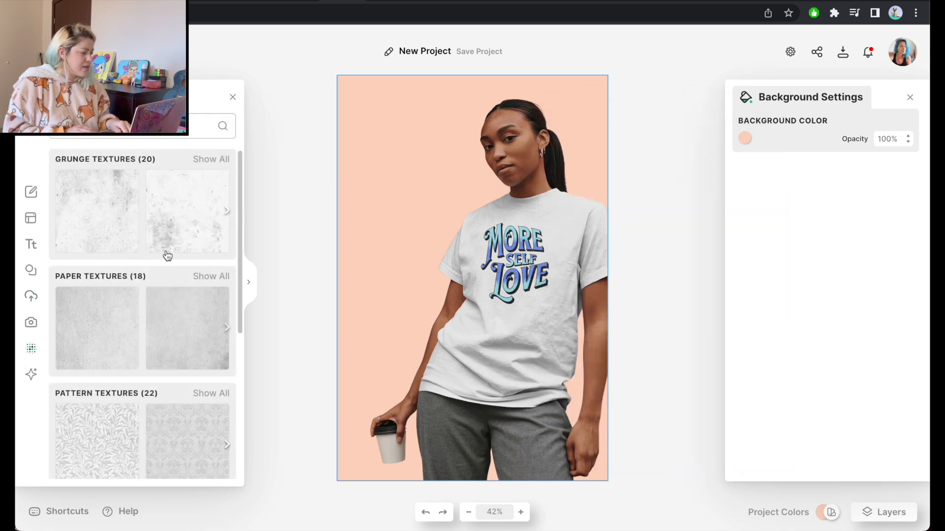
scroll(167, 255, "down", 8)
left_click(200, 276)
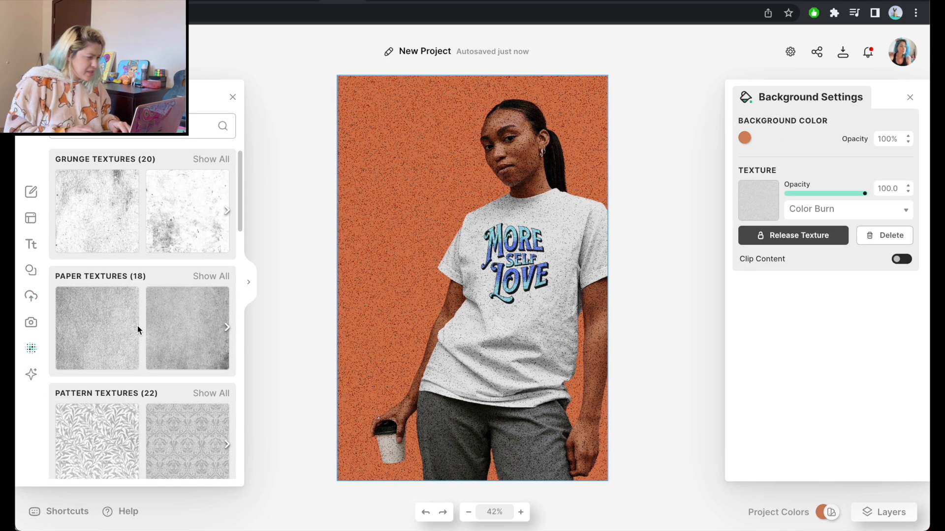
left_click(118, 208)
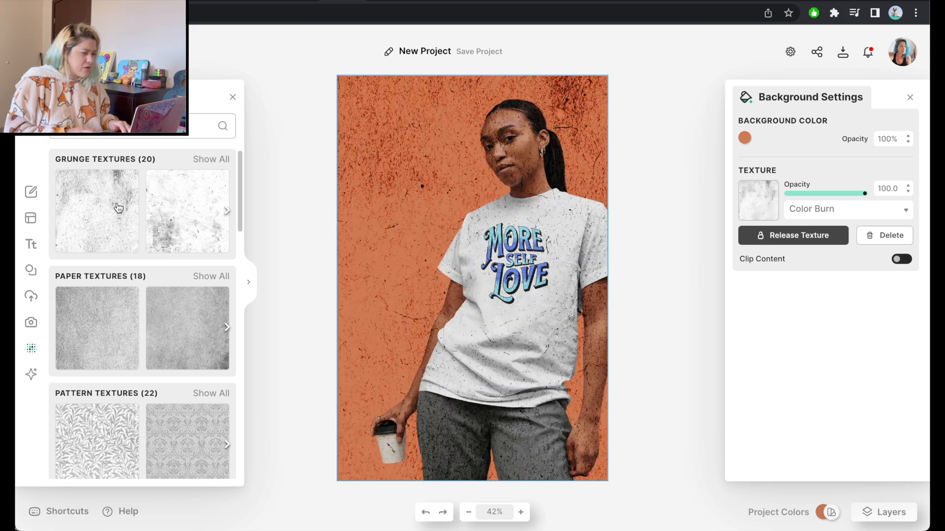
left_click(205, 160)
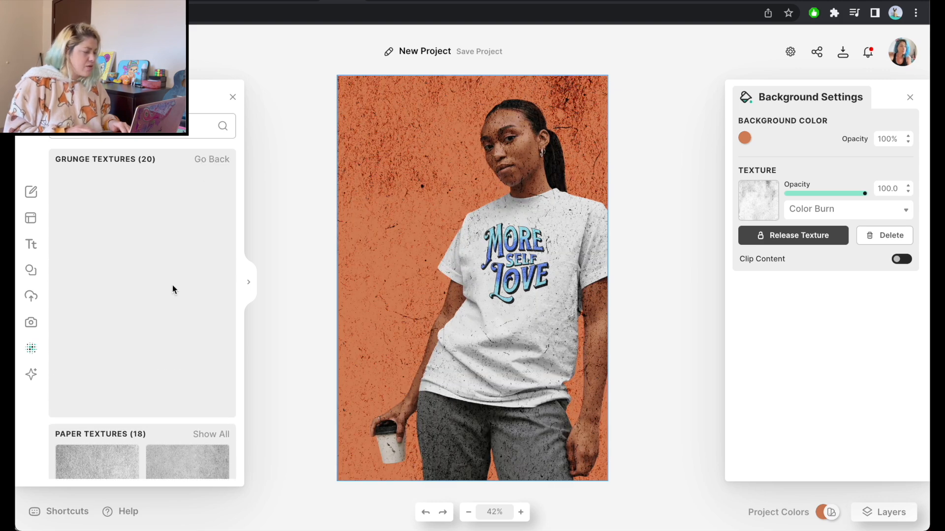
scroll(167, 335, "down", 2)
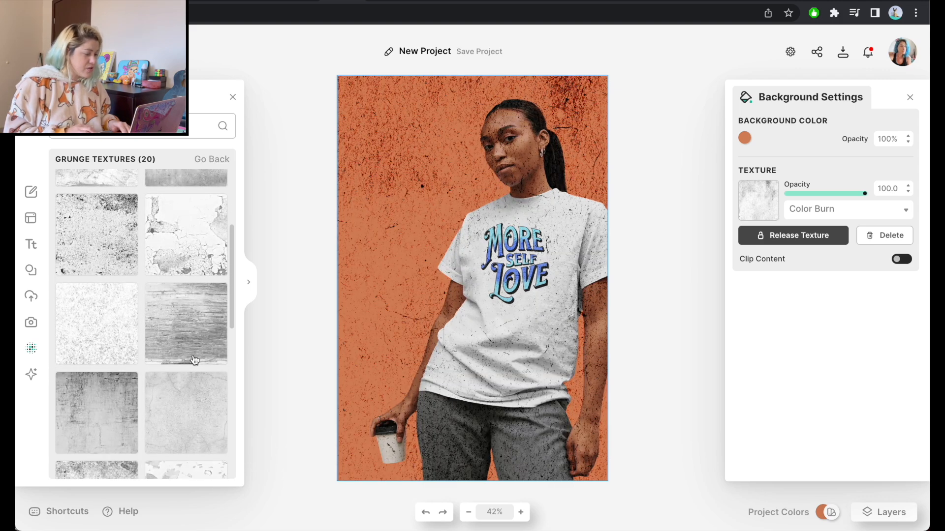
left_click(93, 333)
scroll(156, 368, "down", 3)
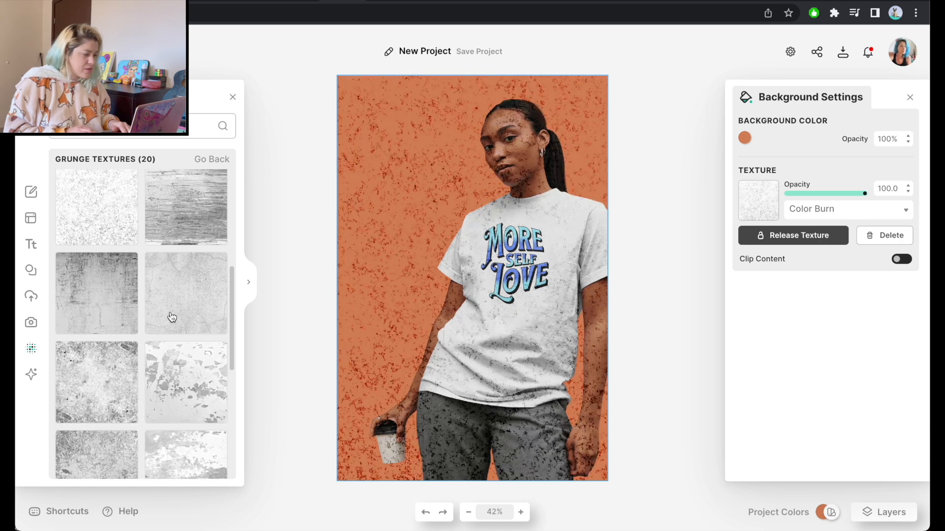
left_click(169, 316)
scroll(169, 317, "down", 5)
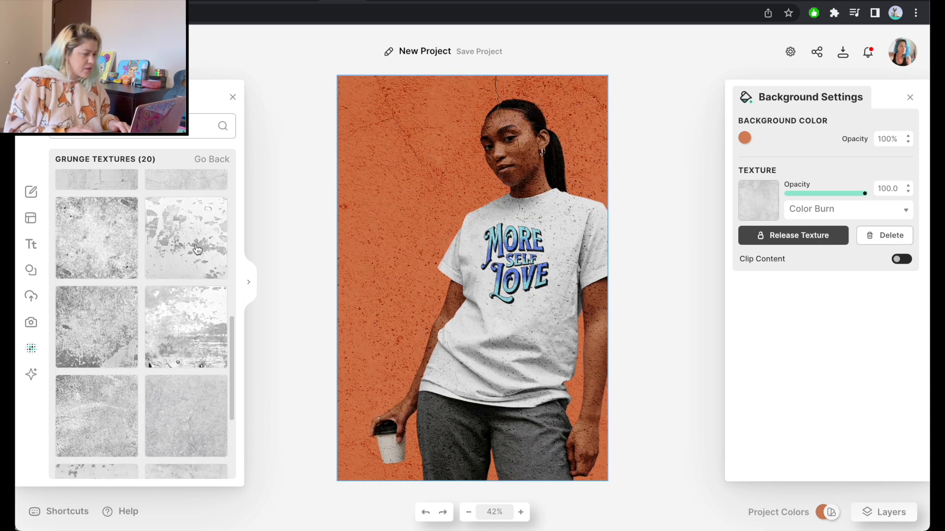
left_click(197, 250)
scroll(196, 250, "down", 3)
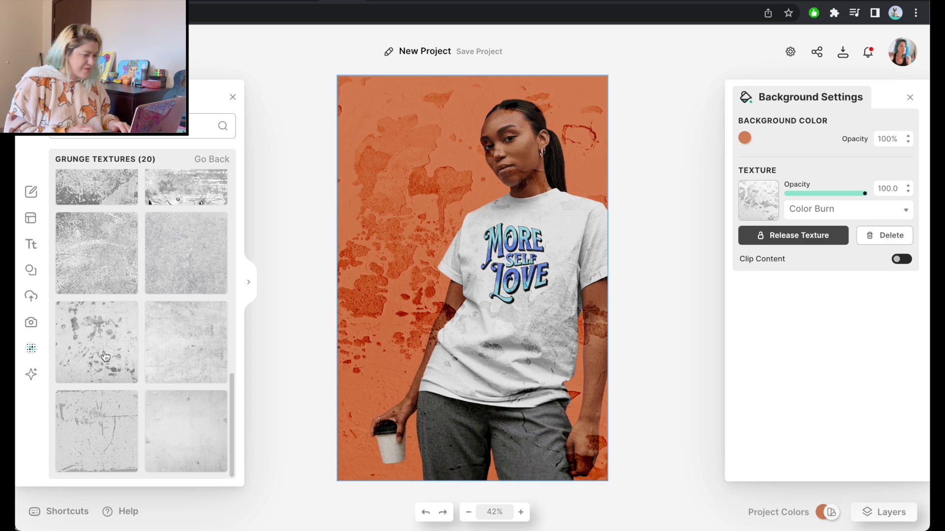
left_click(105, 355)
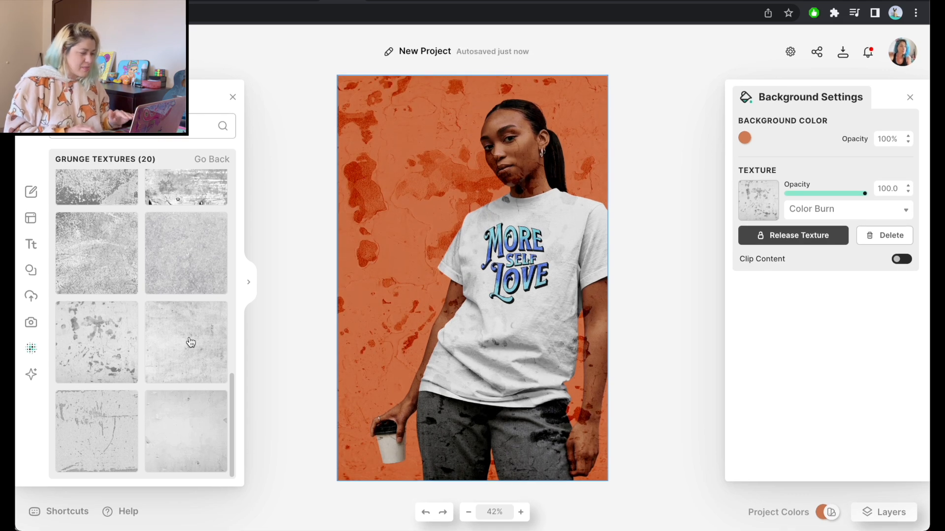
left_click(190, 343)
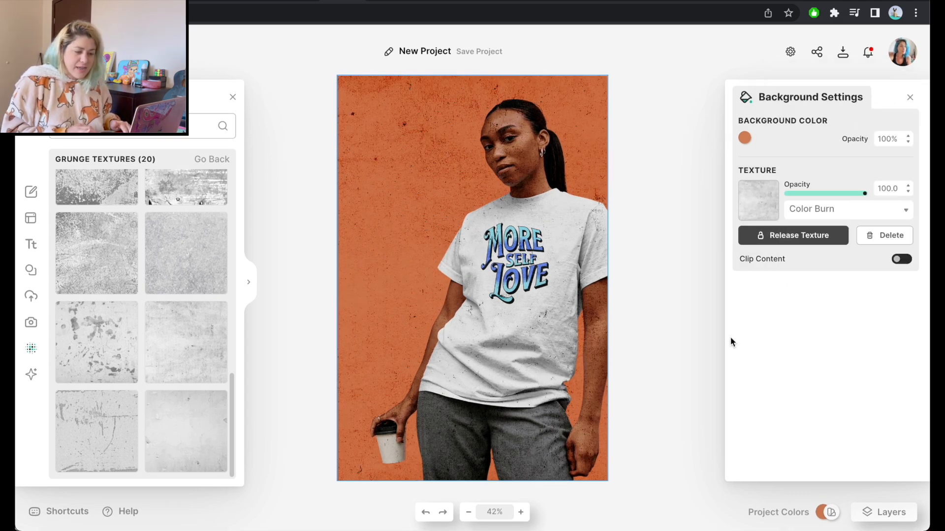
Step: Release the texture as its own layer, place it behind the woman, and shift the woman slightly toward the artboard's right edge
left_click(817, 238)
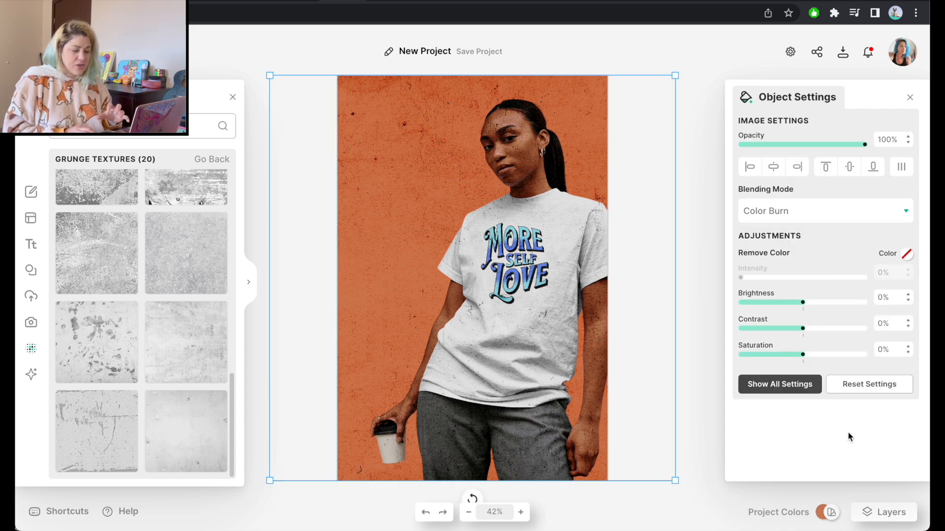
left_click(884, 513)
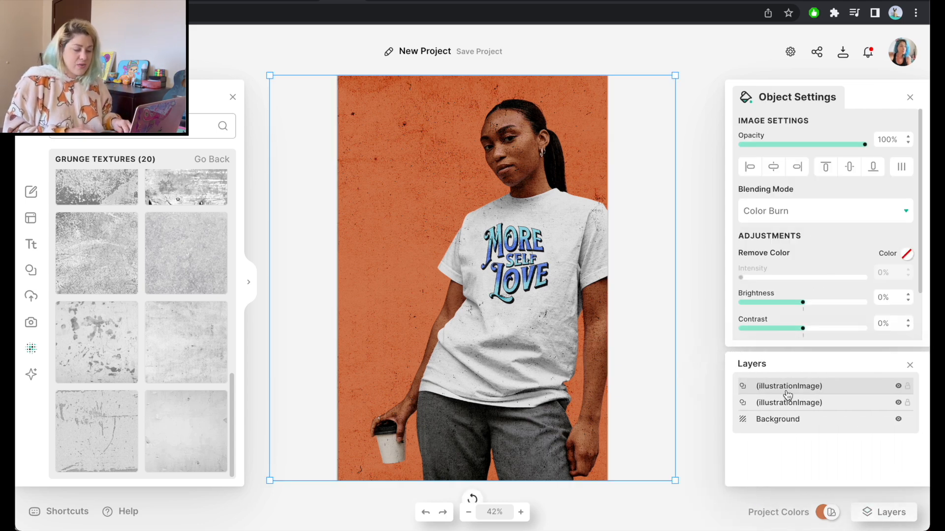
left_click_drag(790, 392, 791, 418)
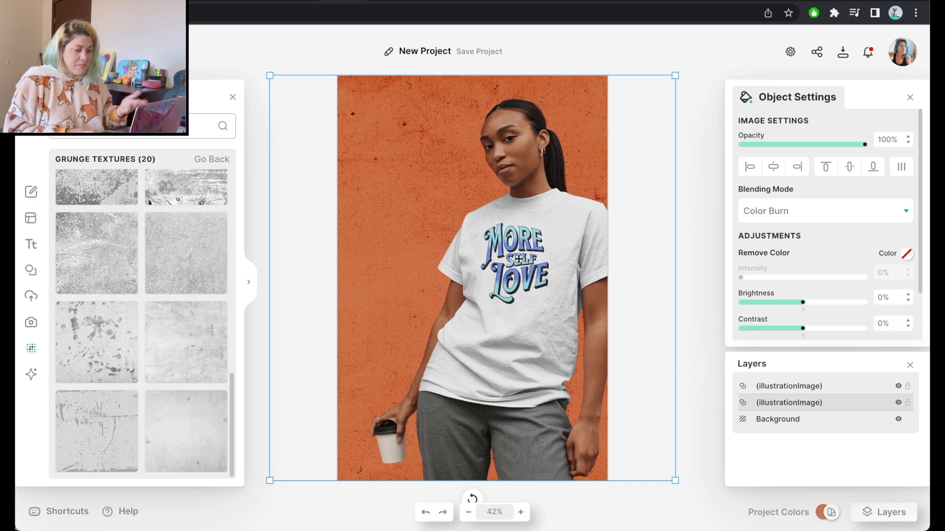
left_click_drag(519, 258, 522, 259)
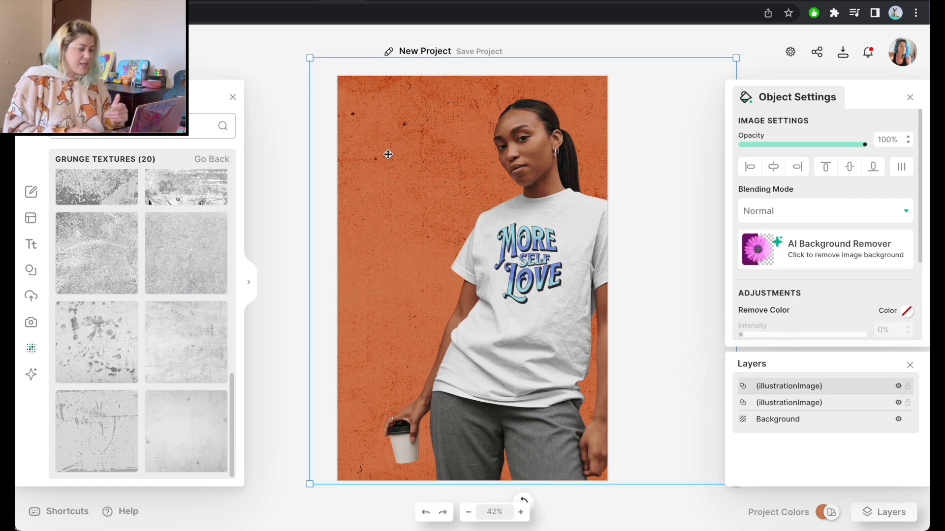
Step: Add separate text blocks reading "The NEW", "Self Love", "Wearable collection" and "TeePublic" to the artboard
left_click(268, 186)
left_click(31, 244)
left_click(211, 126)
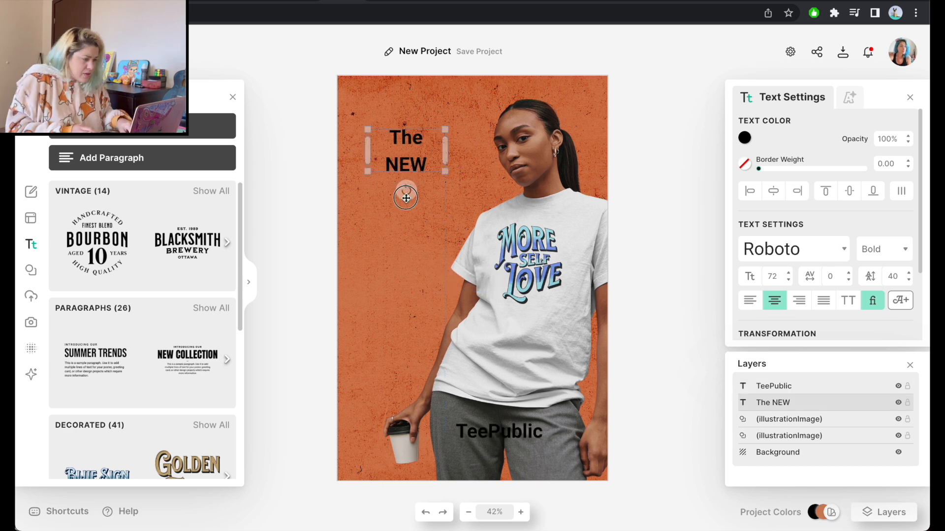
left_click_drag(402, 168, 402, 143)
key("ctrl+v")
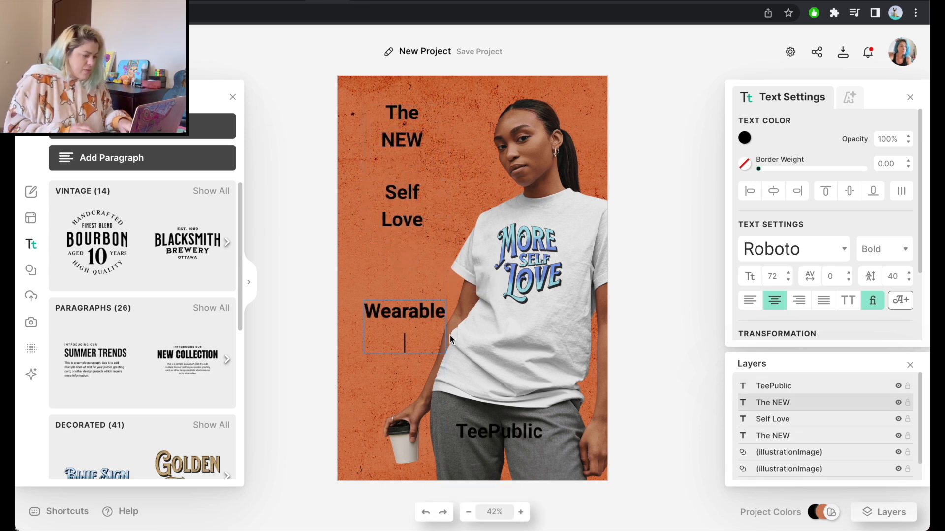
type("collection")
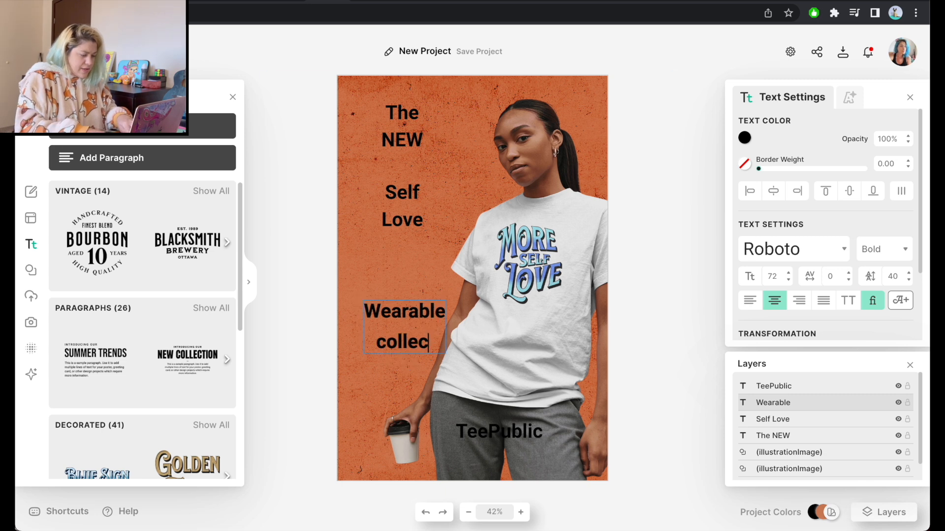
key("Escape")
Step: Widen the "The NEW" text block to fit one line, try the Signmaster Pro font, and settle on Grocer
left_click(408, 116)
left_click_drag(442, 132, 489, 126)
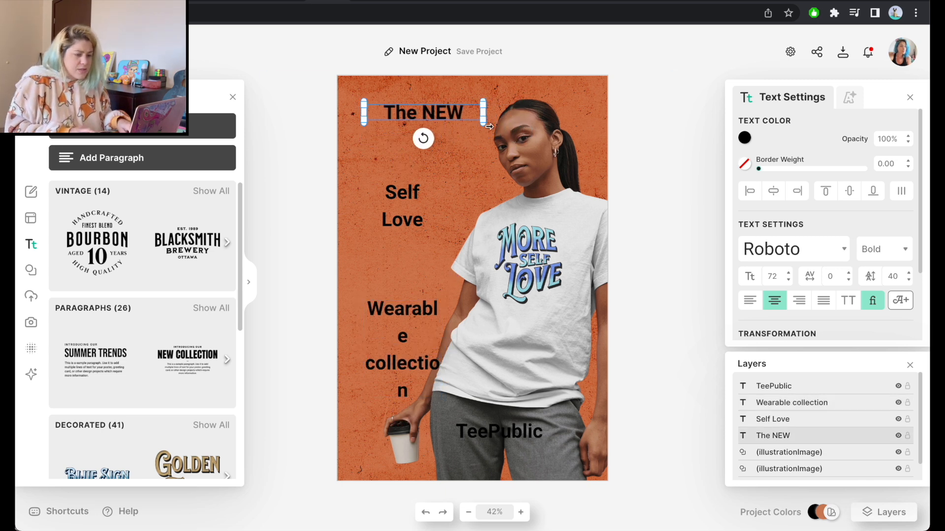
left_click(801, 252)
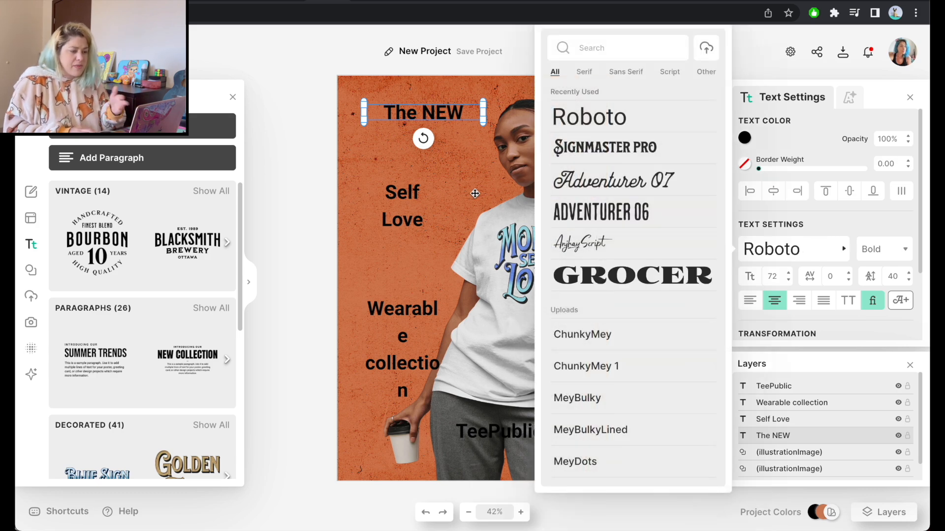
left_click(591, 147)
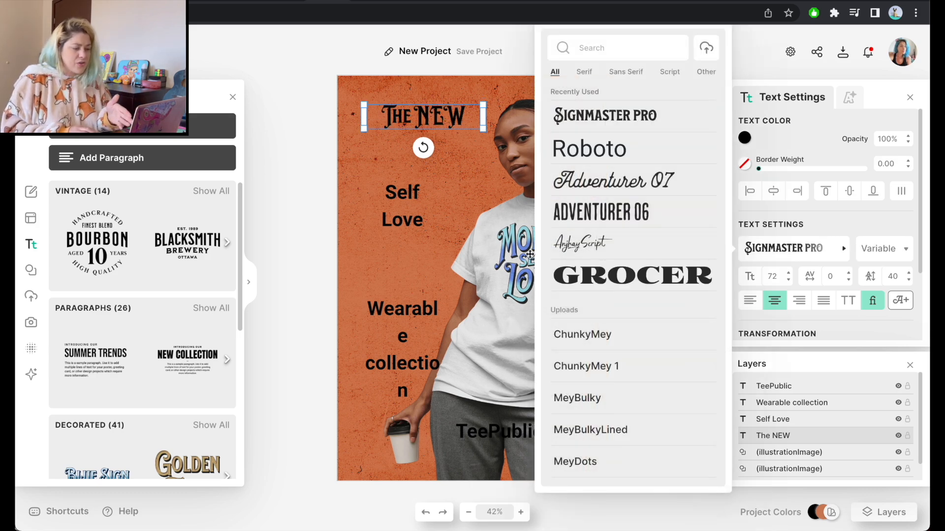
left_click(615, 275)
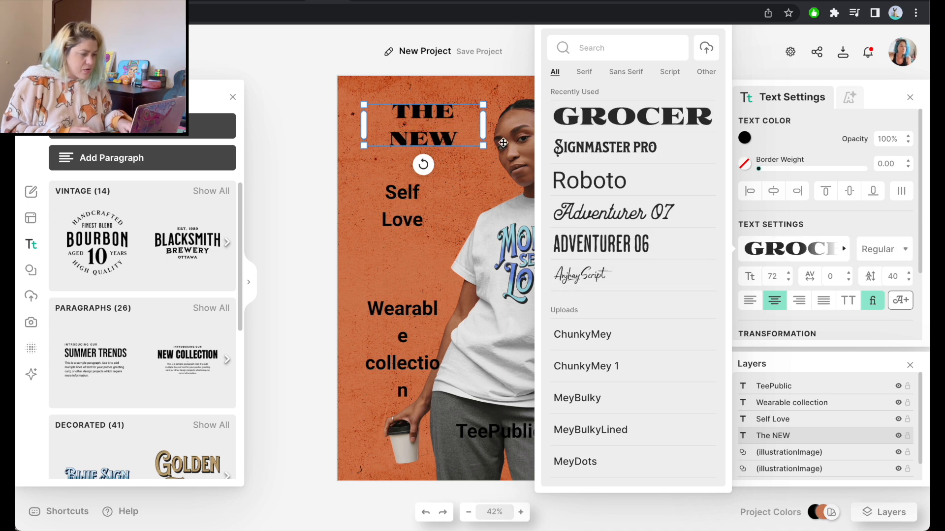
Step: Extend the Grocer headline to read "The NEW Self love" in a narrower four-line block and delete the separate "Self Love" text
left_click_drag(460, 124, 452, 124)
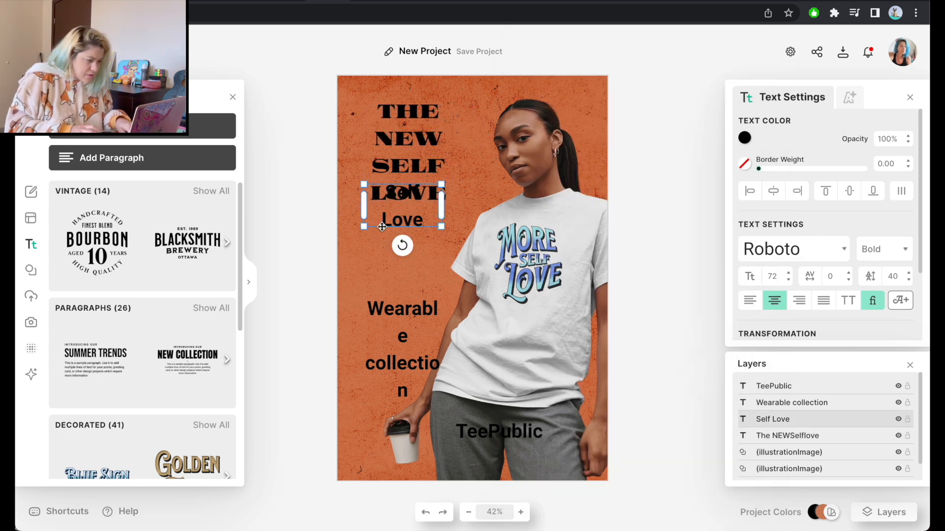
key("Delete")
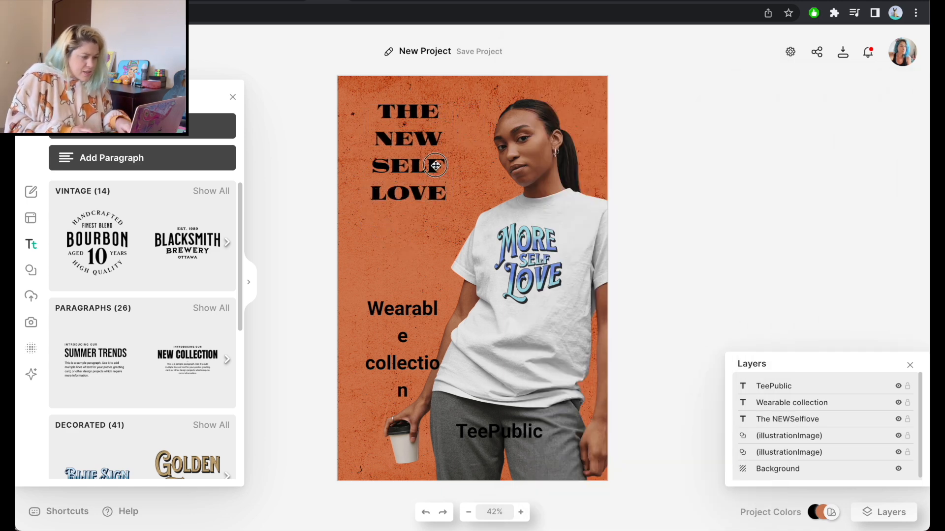
Step: Tighten the headline's line spacing to -2 and enlarge it to font size 126 in the artboard's upper-left area
left_click(435, 164)
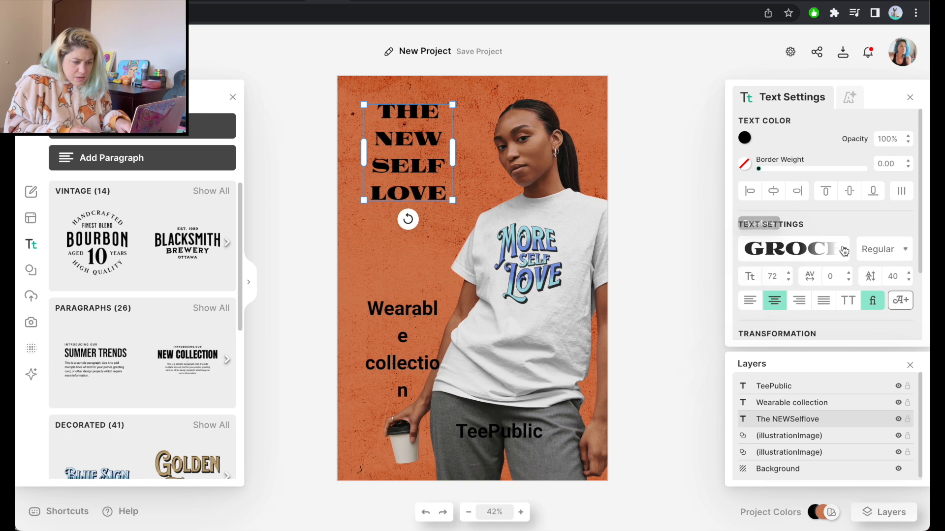
scroll(837, 236, "down", 2)
left_click(908, 230)
left_click(909, 230)
left_click(908, 230)
left_click(908, 232)
left_click(908, 231)
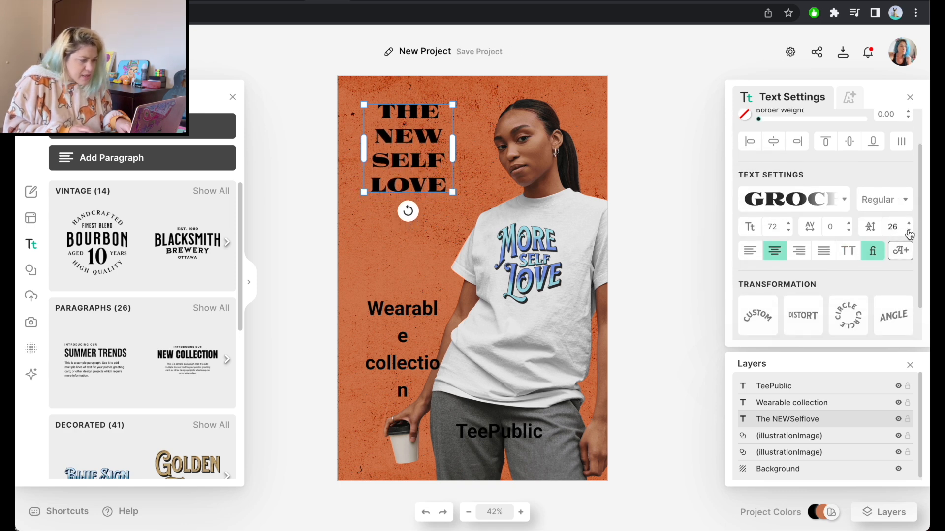
left_click(909, 231)
left_click(908, 231)
left_click(909, 231)
left_click(908, 231)
left_click(908, 231)
left_click(908, 231)
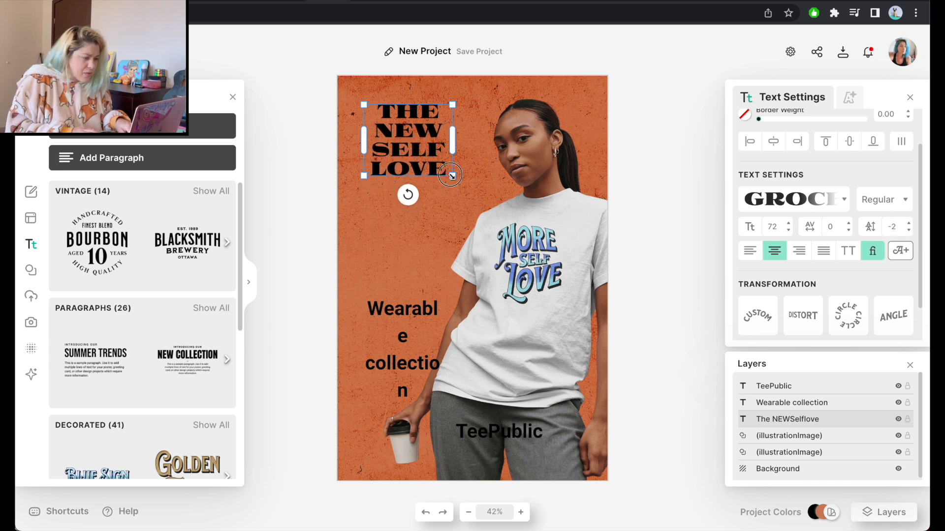
left_click_drag(452, 175, 525, 224)
left_click_drag(461, 189, 441, 176)
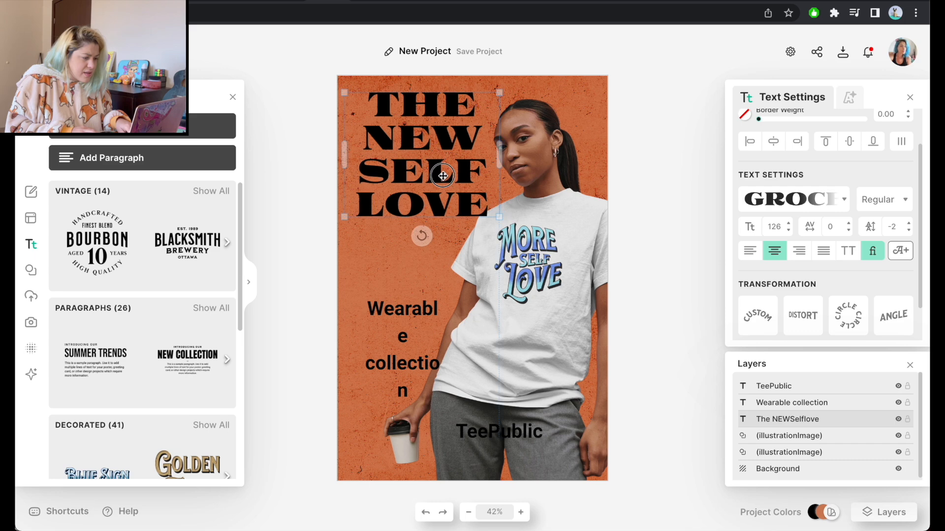
Step: Set the "Wearable collection" text to the Adventurer 06 font and enlarge it to size 97
left_click(396, 306)
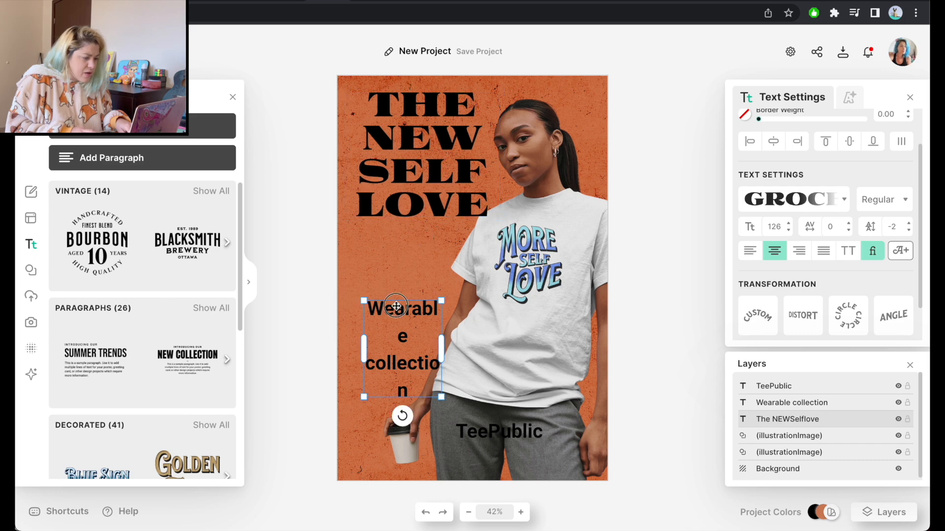
left_click(795, 199)
left_click(595, 204)
left_click_drag(442, 327, 496, 354)
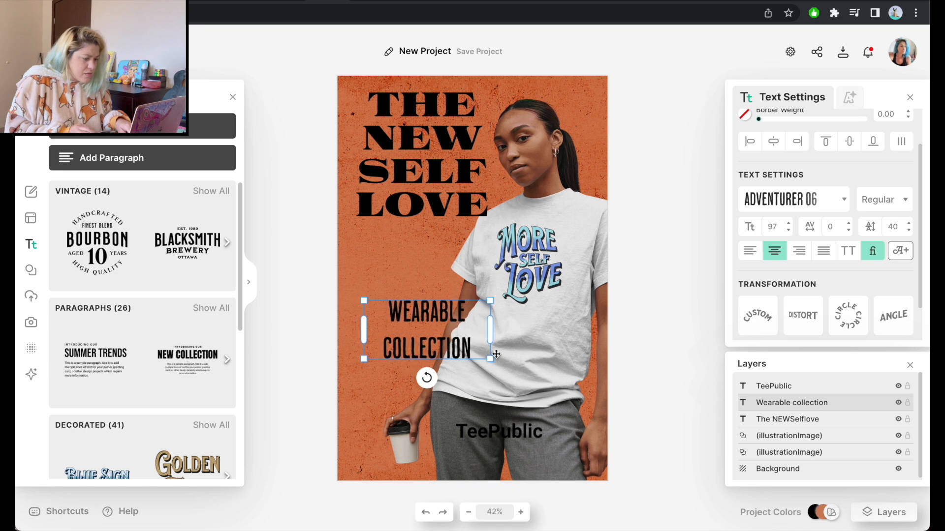
Step: Reduce the "Wearable collection" line spacing to -17, then enlarge it to size 134 directly beneath the headline
scroll(911, 291, "down", 1)
left_click(908, 186)
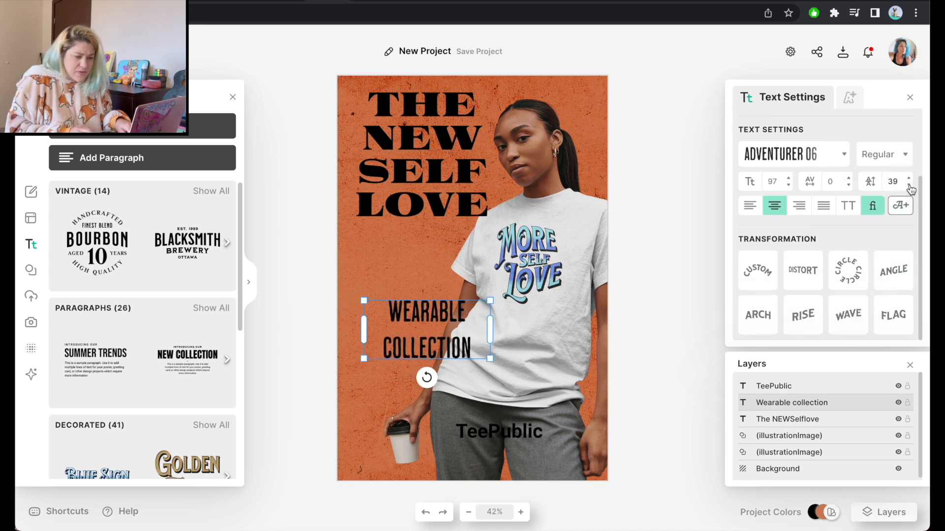
left_click(909, 187)
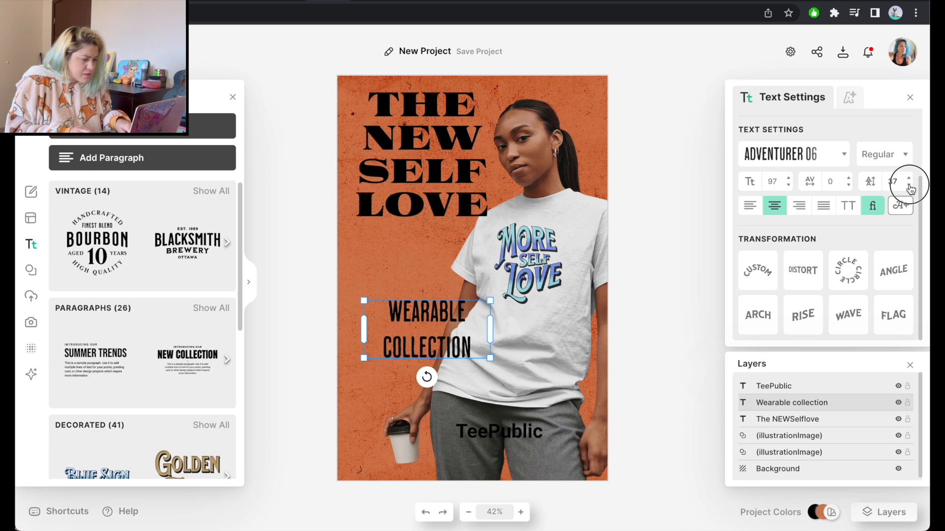
left_click(909, 187)
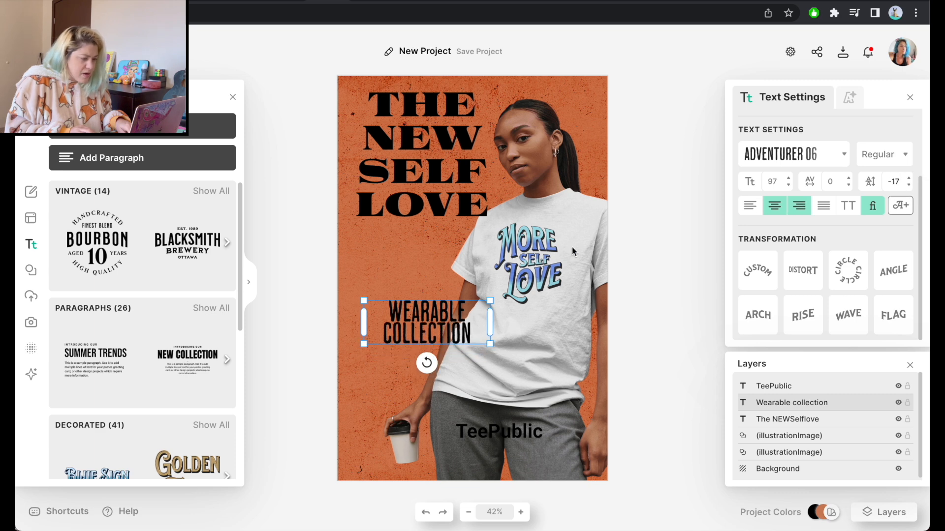
left_click_drag(422, 316, 412, 241)
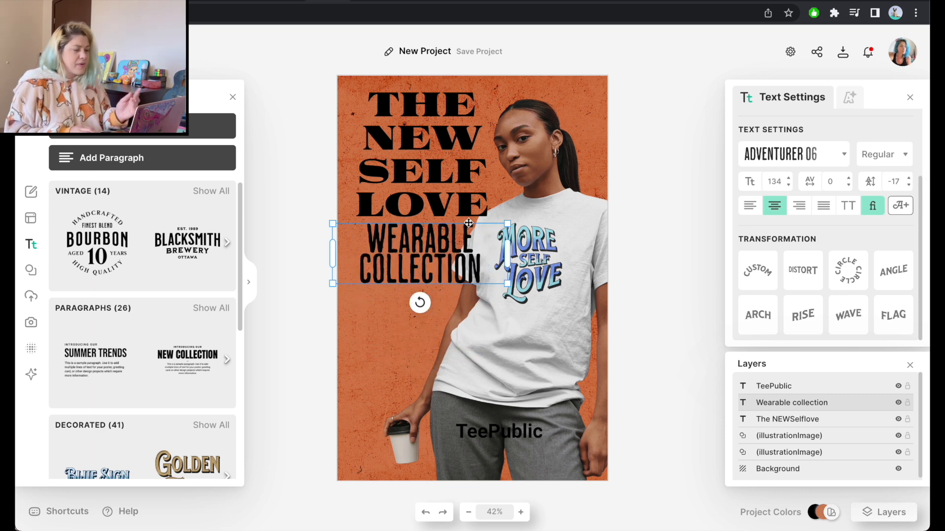
Step: Try a white border with weight 6.70 on the "The NEW Self love" headline
left_click(412, 176)
left_click(409, 134)
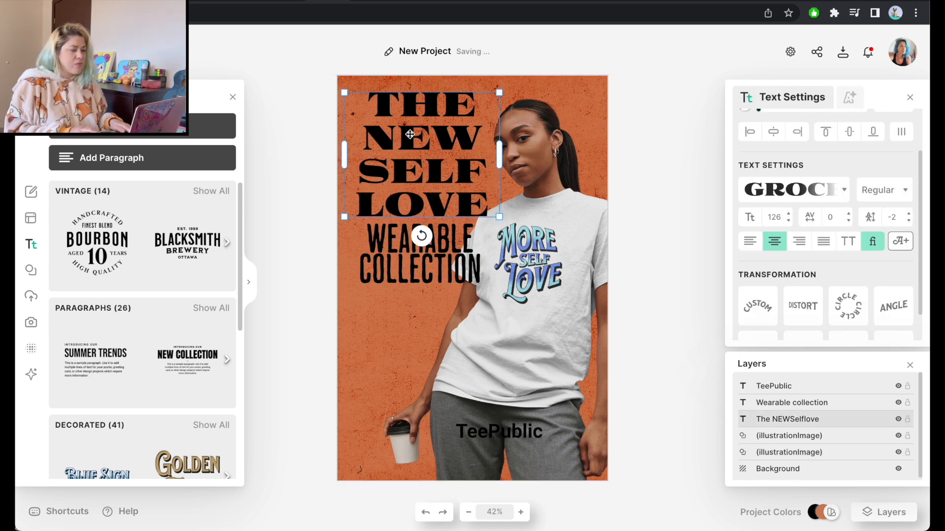
left_click(849, 97)
left_click(751, 97)
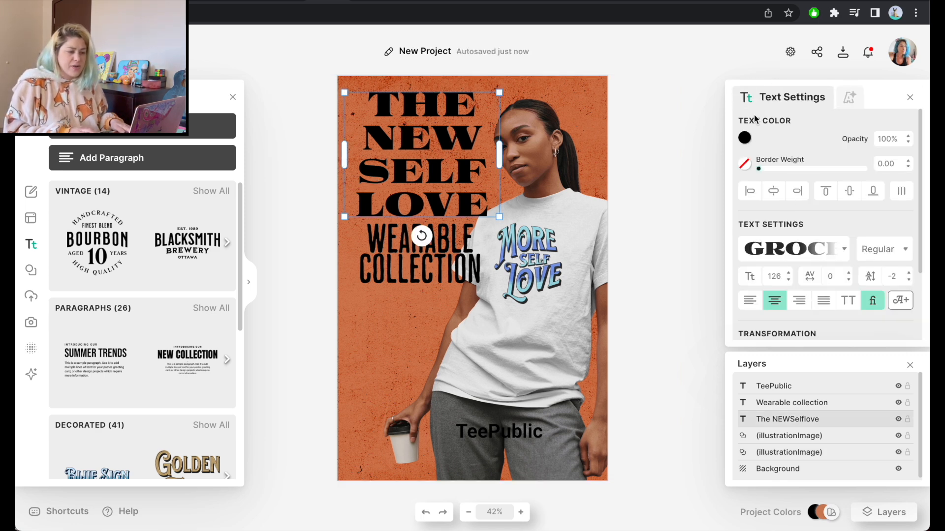
left_click_drag(758, 168, 765, 169)
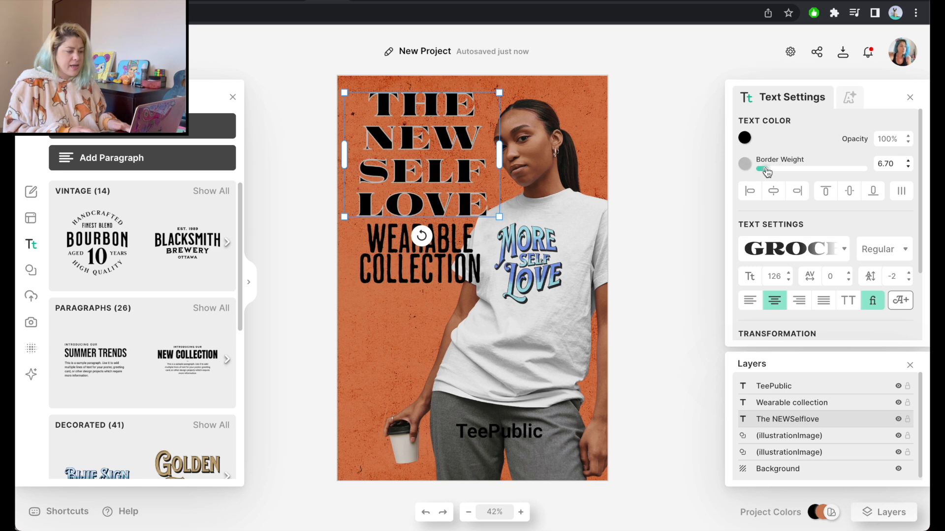
left_click(744, 163)
left_click_drag(561, 194, 559, 168)
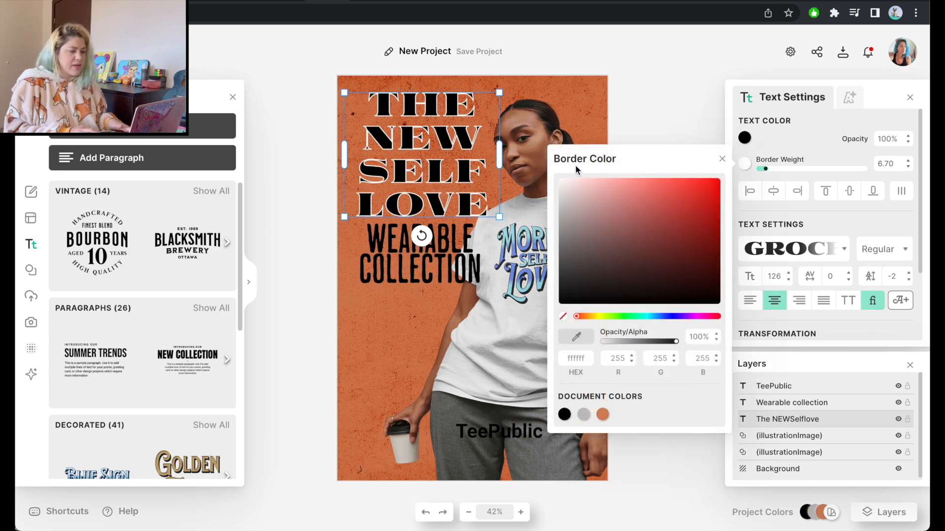
left_click(805, 128)
left_click_drag(765, 169, 740, 170)
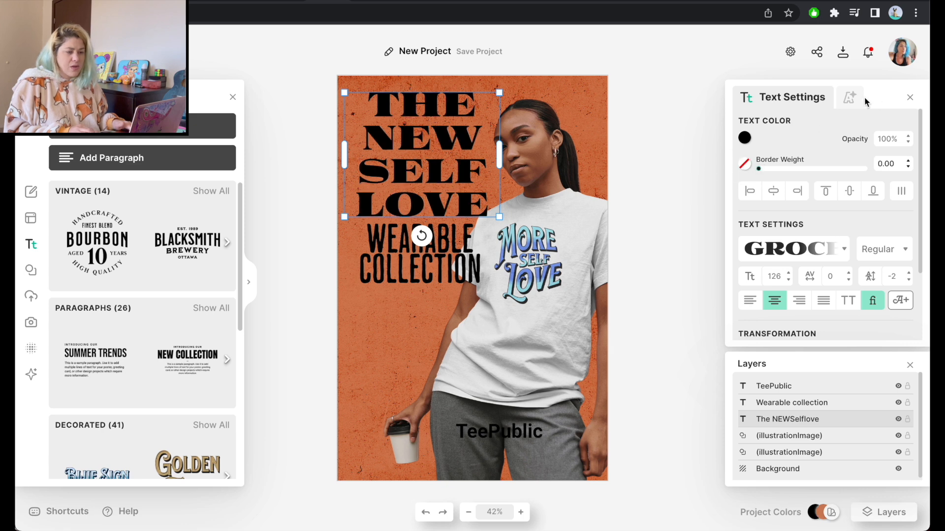
Step: Apply the Line Shadow shading to the headline and color it white (ffffff)
left_click(849, 97)
left_click(844, 162)
left_click(802, 152)
left_click(907, 188)
left_click_drag(756, 230, 704, 179)
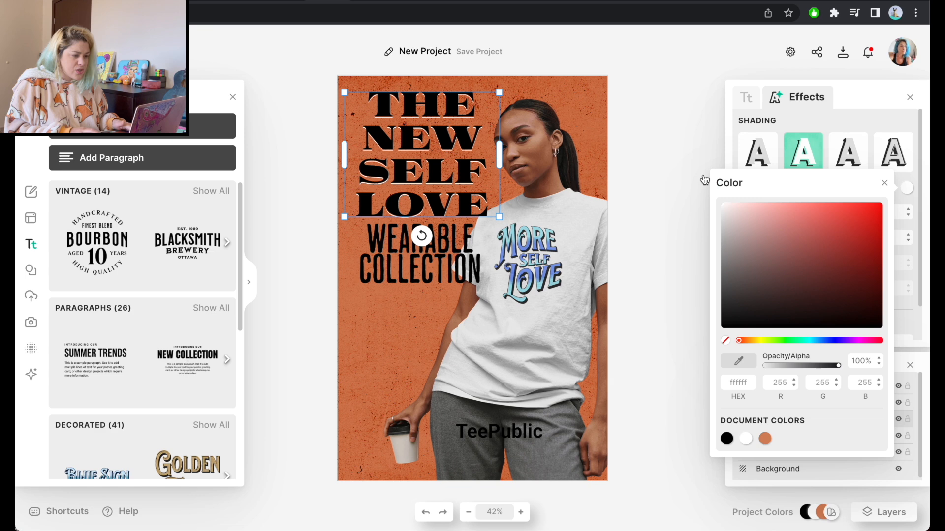
left_click(865, 118)
Step: Try a pale pink fill (ffefef) on the "Wearable collection" text
left_click(376, 278)
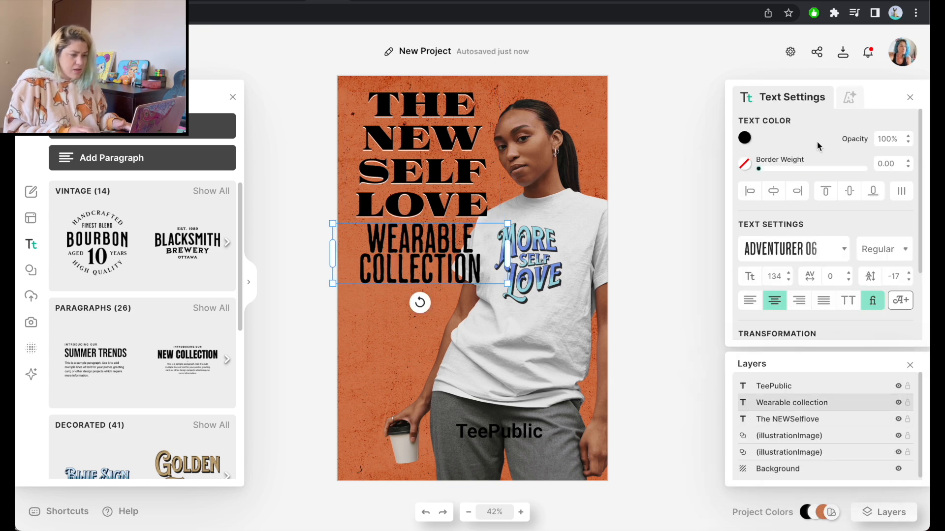
left_click(744, 139)
left_click(569, 153)
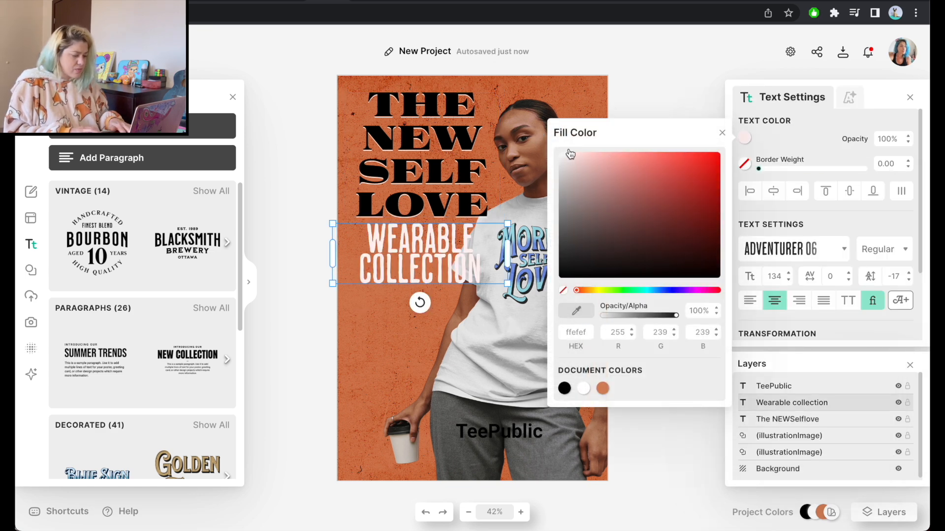
key("super+z")
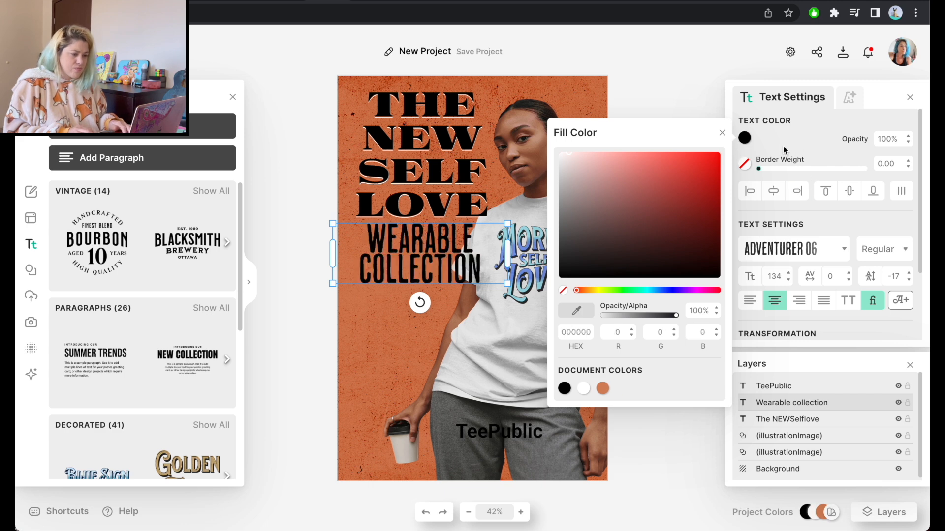
left_click(780, 148)
Step: Give the "Wearable collection" text a Line Shadow in white
left_click(848, 100)
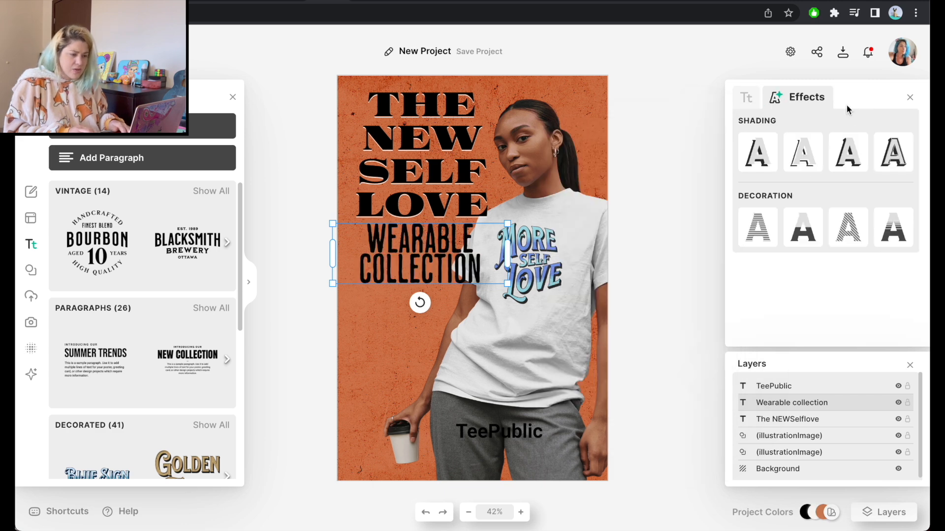
left_click(803, 153)
left_click(907, 188)
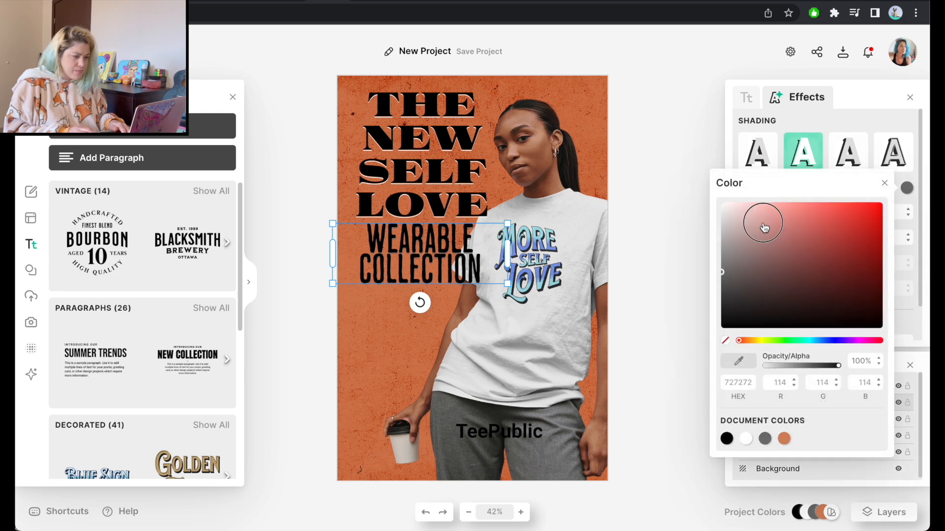
left_click(433, 249)
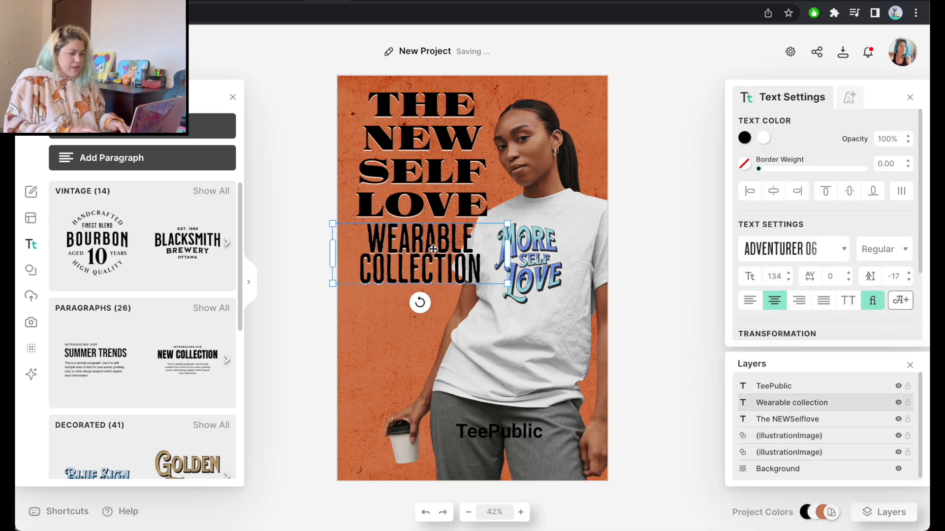
Step: Try a Color Cut decoration in light blue on the "Wearable collection" text, adjusting its cut distance
left_click(866, 104)
scroll(814, 258, "down", 2)
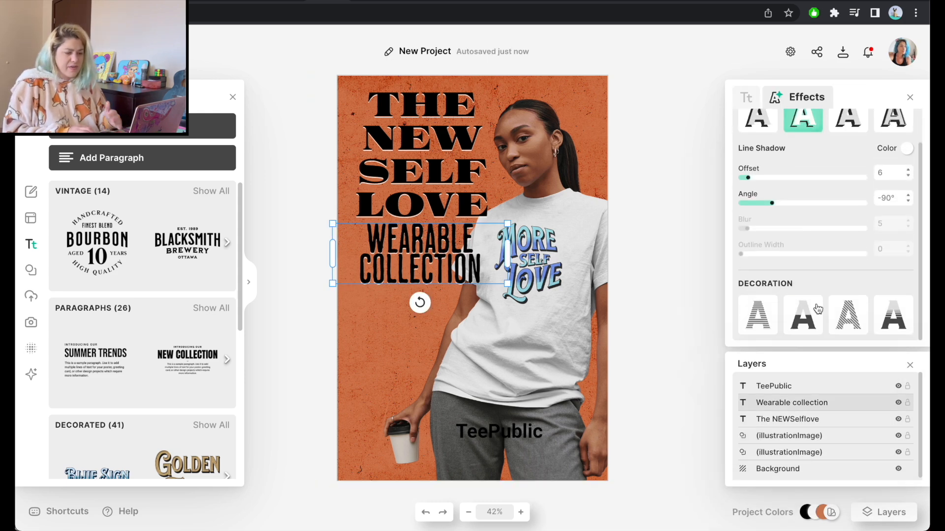
left_click(803, 320)
scroll(813, 270, "down", 2)
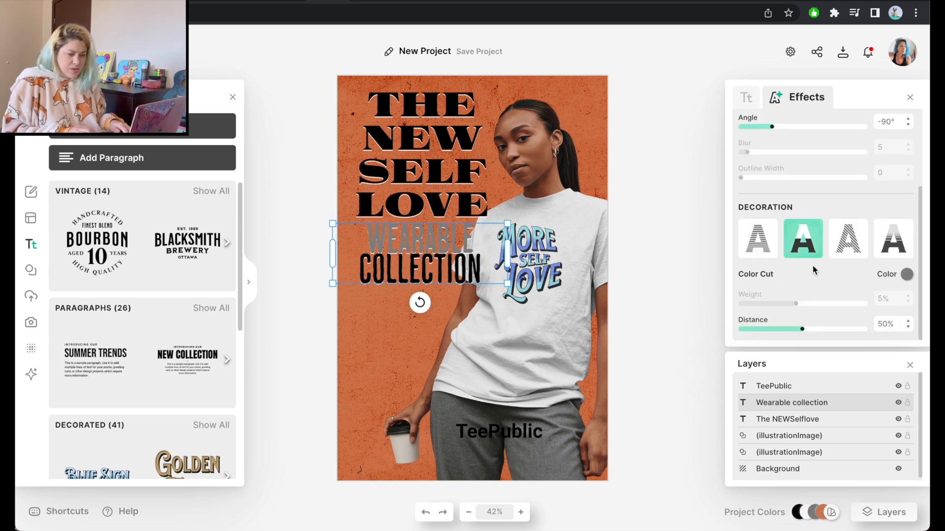
mouse_move(802, 329)
left_mouse_down()
mouse_move(833, 329)
mouse_move(802, 291)
left_mouse_up()
left_click(907, 274)
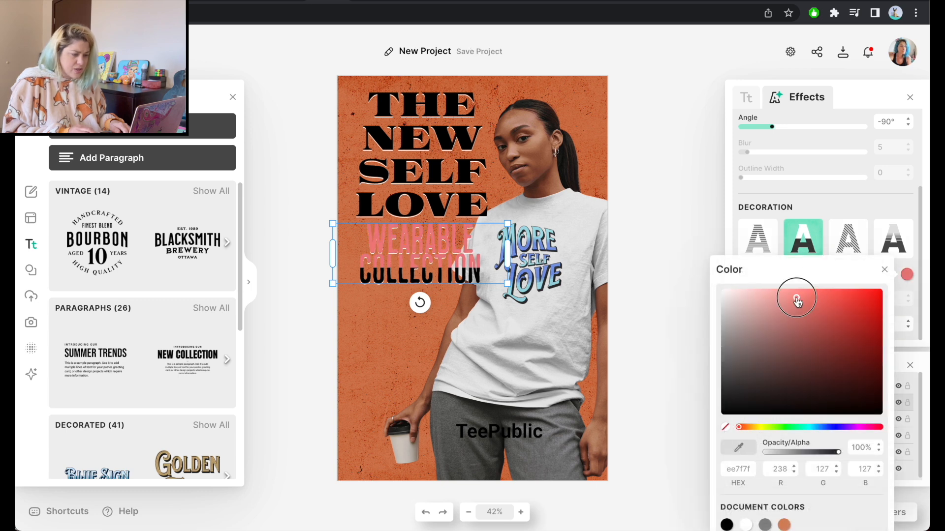
left_click(822, 430)
Step: Apply a Fading Color Cut to the "Wearable collection" text, adjust its weight and distance, and color it dark blue
left_click(893, 237)
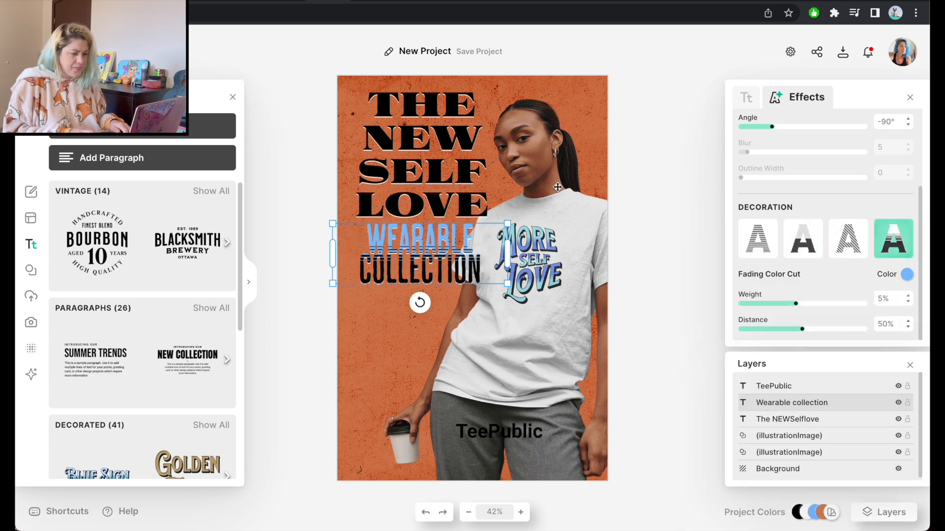
left_click_drag(806, 336, 832, 336)
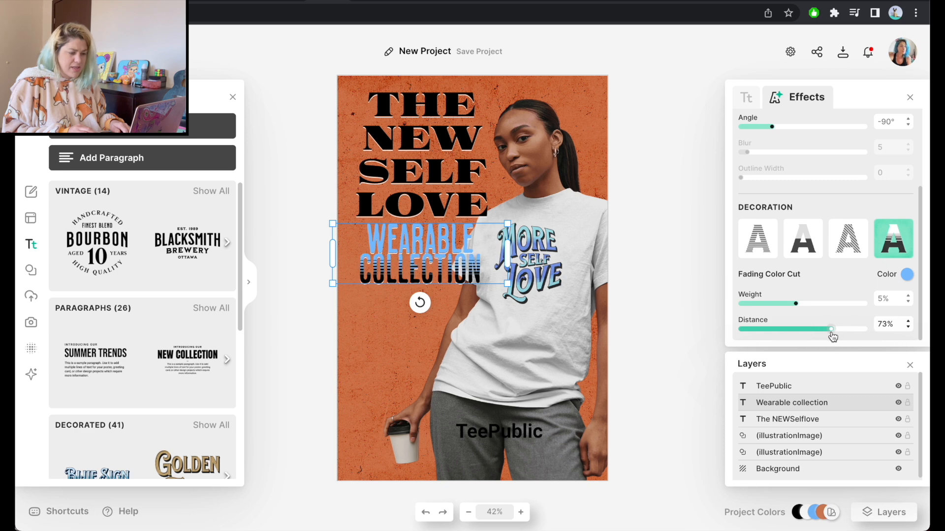
left_click_drag(801, 306, 867, 303)
left_click_drag(833, 330, 855, 365)
left_click(907, 280)
Step: Try Horizontal Lines and white Oblique Lines with weight 4% and distance 7% as decoration on the headline
left_click(446, 142)
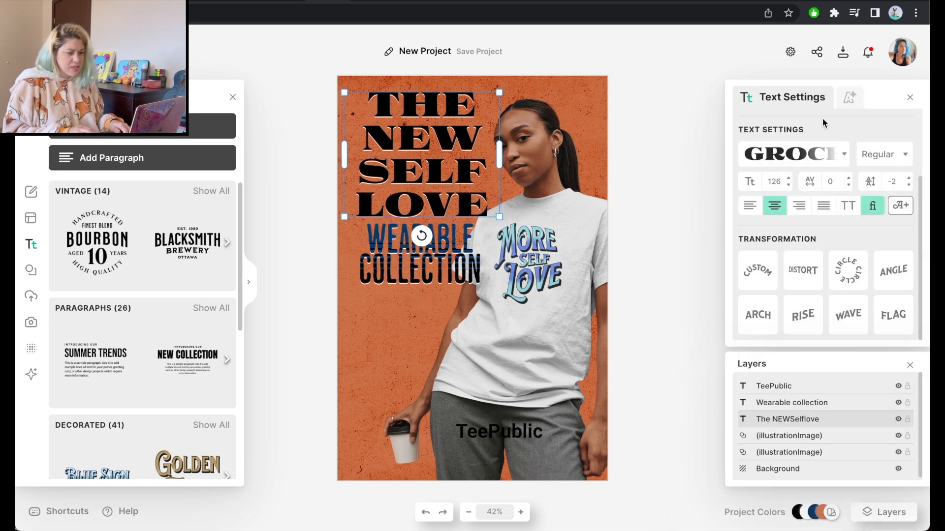
left_click(847, 97)
left_click(758, 315)
scroll(766, 324, "down", 2)
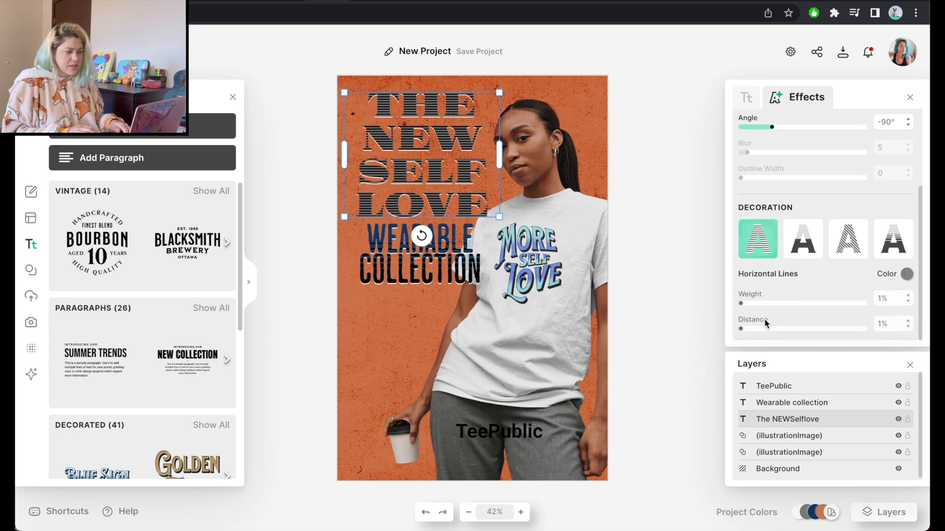
left_click(852, 244)
left_click_drag(751, 333, 808, 329)
left_click_drag(741, 305, 787, 306)
left_click(907, 275)
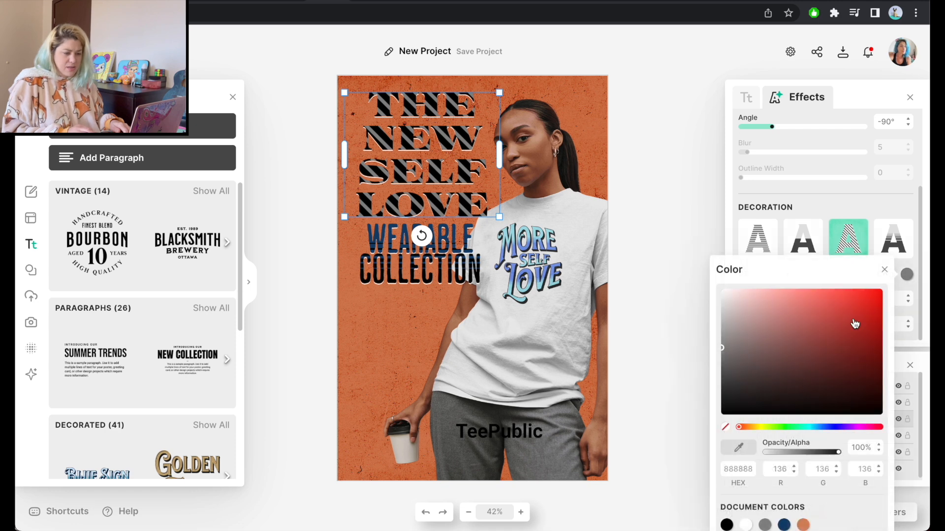
left_click(745, 525)
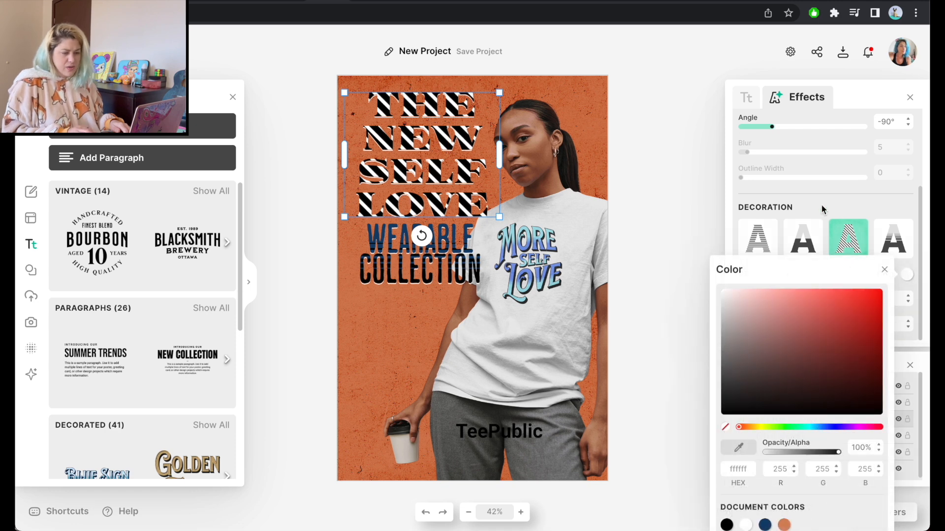
left_click(823, 209)
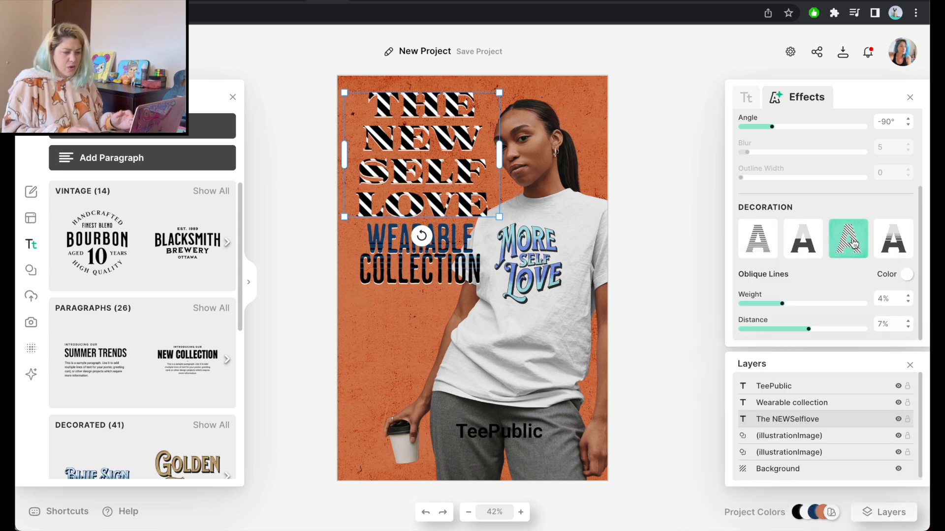
left_click(854, 244)
Step: Change the "TeePublic" text to "Now on TeePublic", widen it to one line and center it near the artboard's lower edge
left_click(477, 437)
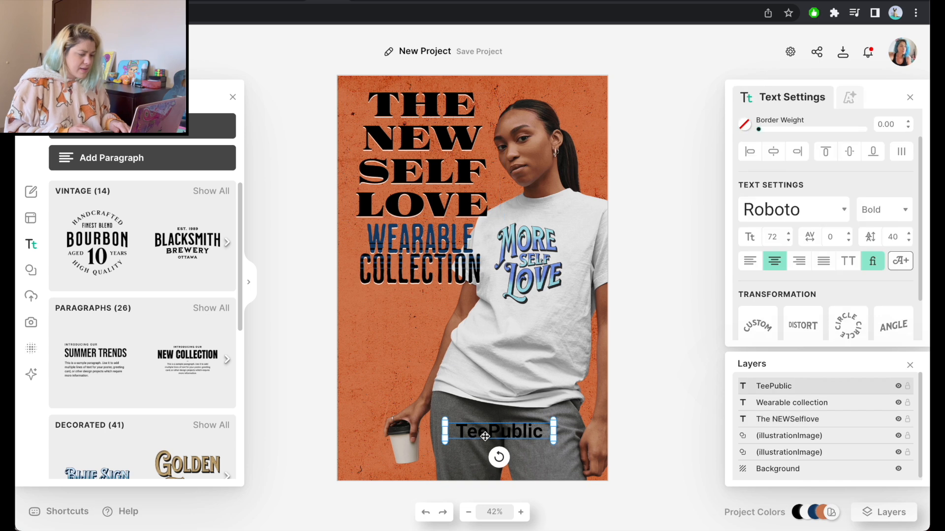
type("Now on")
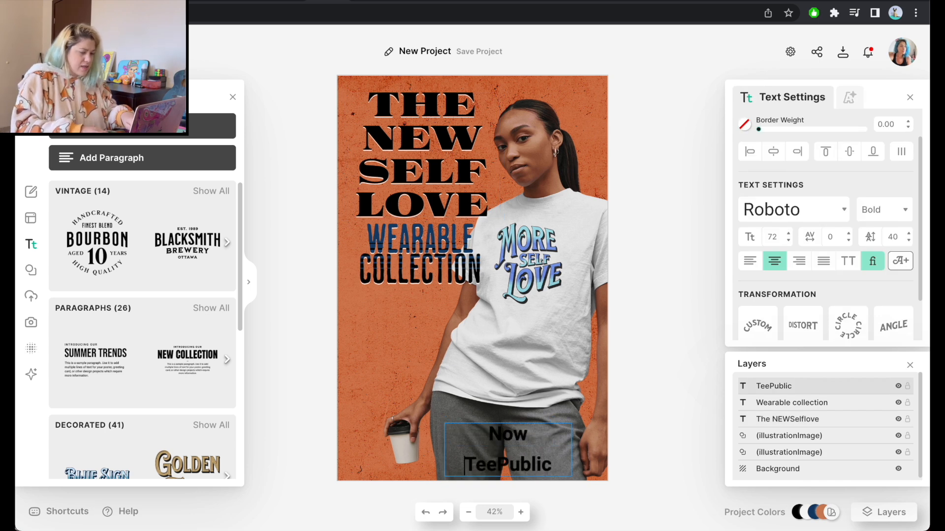
left_click(610, 438)
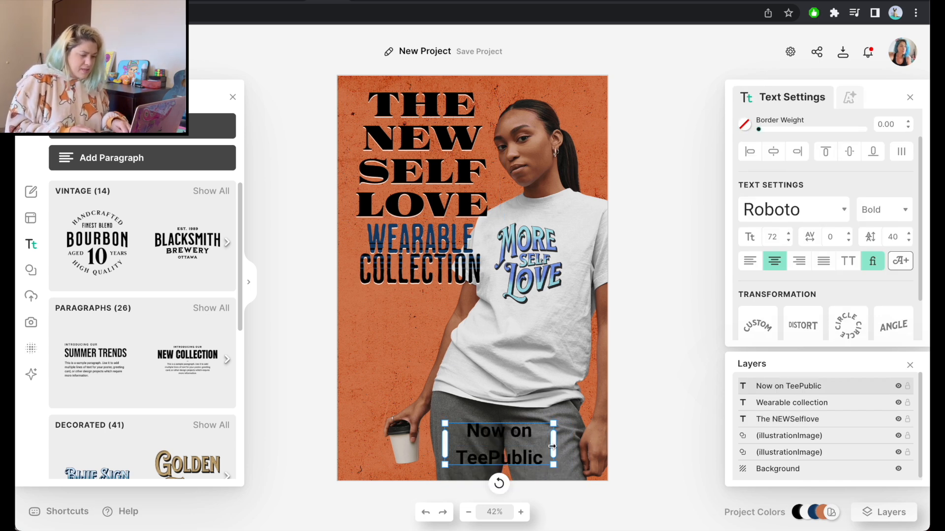
left_click_drag(557, 445, 640, 446)
left_click_drag(582, 446, 513, 447)
Step: Set "Now on TeePublic" in the Grocer font, move it up slightly and reduce its line spacing to -11
left_click(793, 210)
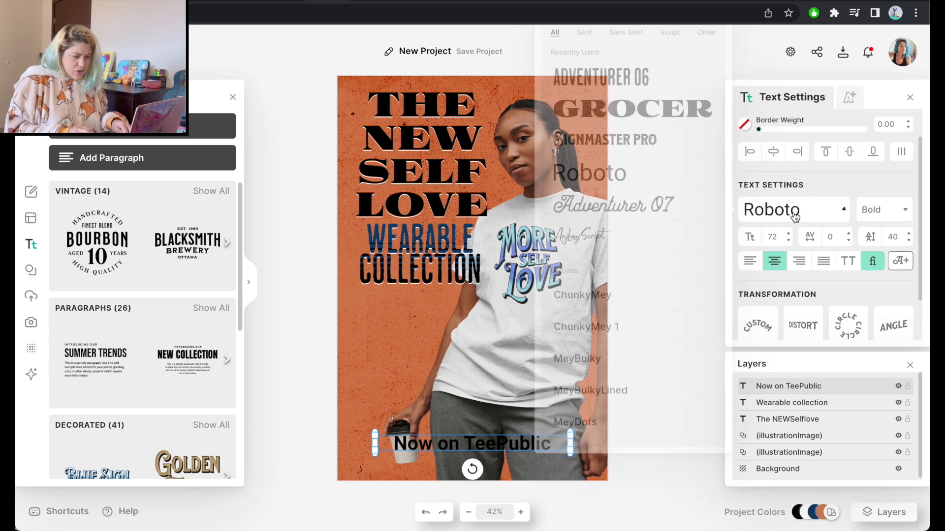
left_click(643, 109)
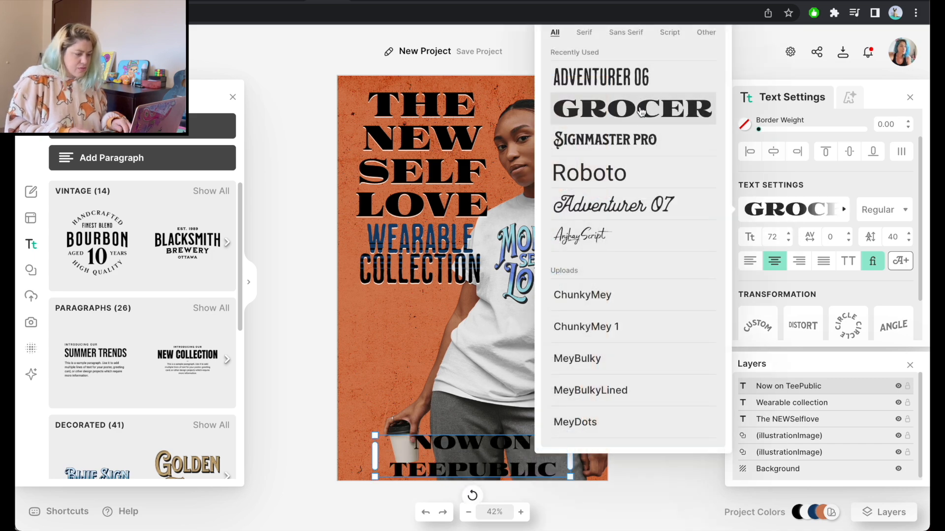
left_click(457, 413)
left_click_drag(465, 472, 464, 453)
left_click(909, 240)
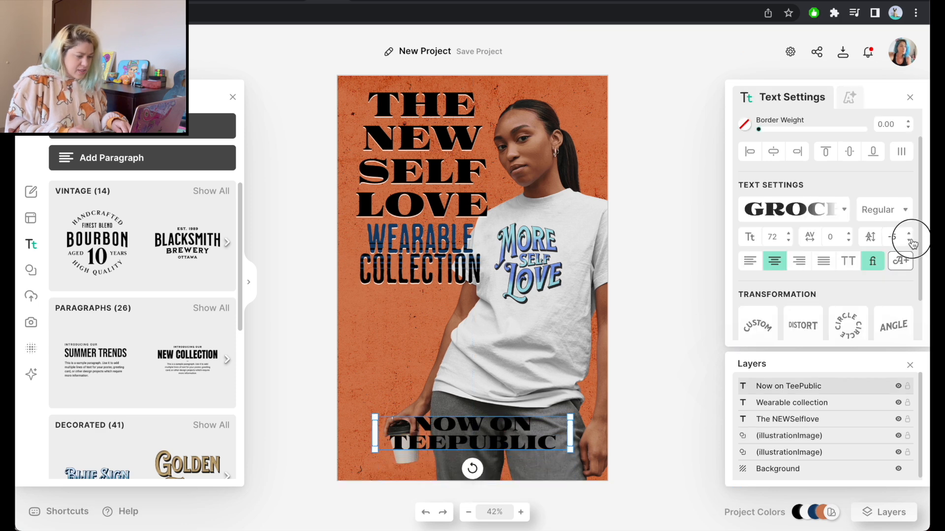
Step: Add a basic square, reshape it into a wide horizontally centered bar over "Now on TeePublic", and place it behind that text
left_click(31, 272)
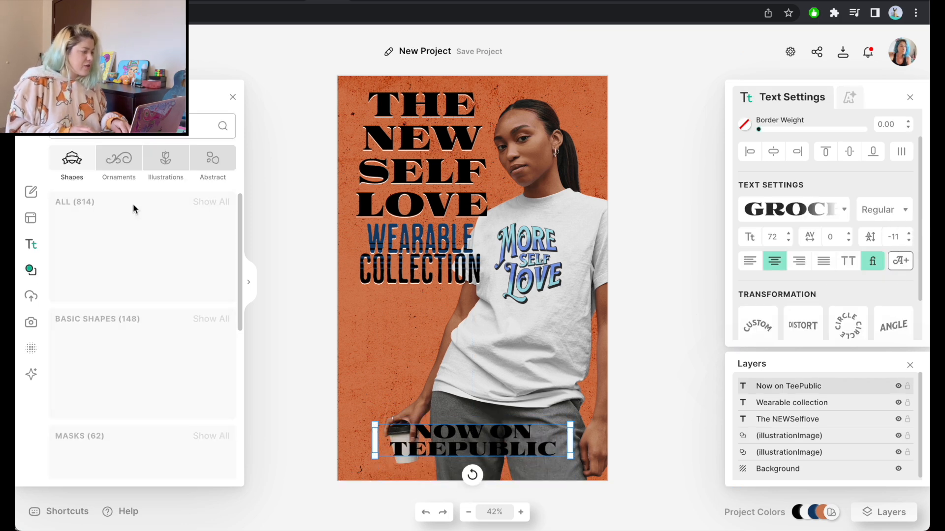
left_click(112, 367)
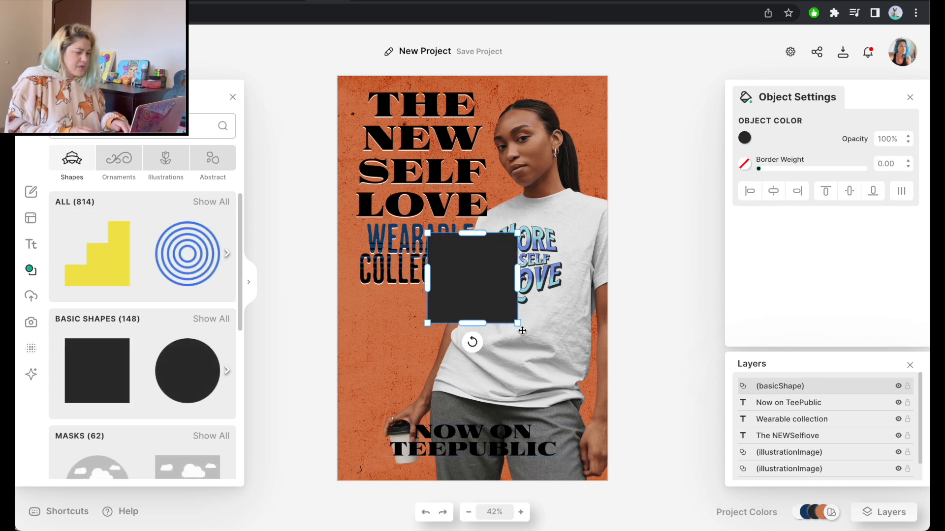
left_click_drag(471, 281, 573, 416)
left_click_drag(471, 376, 471, 422)
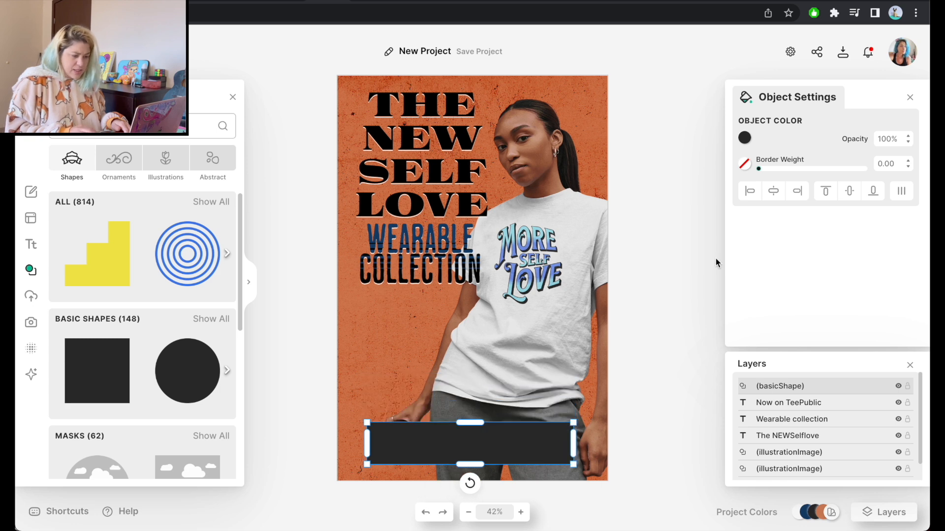
left_click(773, 192)
left_click_drag(793, 389, 800, 427)
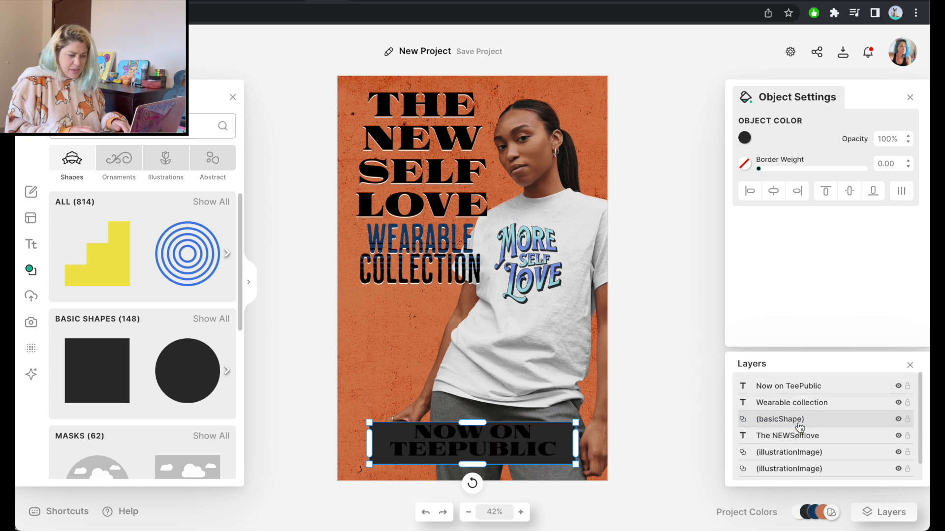
Step: Set the fill color of the "Now on TeePublic" text to white (ffffff)
left_click(481, 449)
left_click(744, 138)
left_click_drag(597, 169, 530, 129)
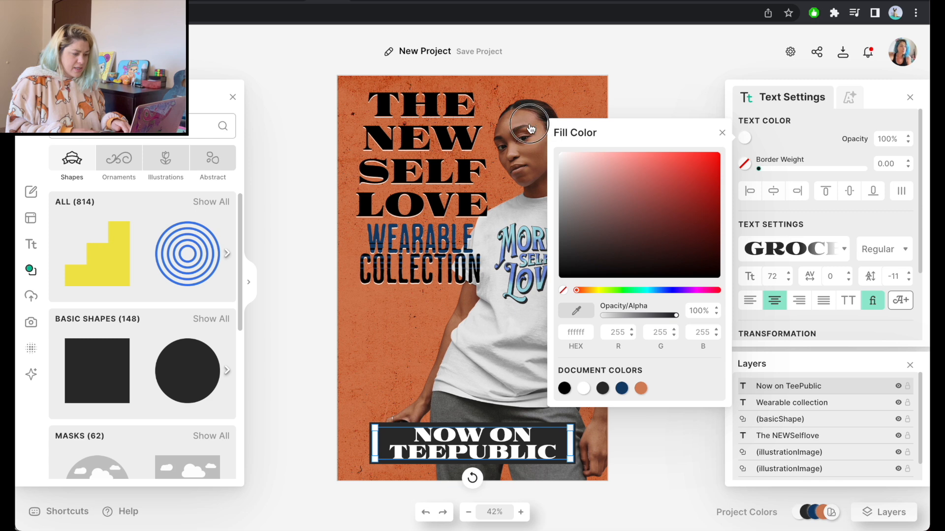
left_click(366, 369)
Step: Reduce the fill opacity of the dark bar behind "Now on TeePublic" to 60%
left_click(377, 428)
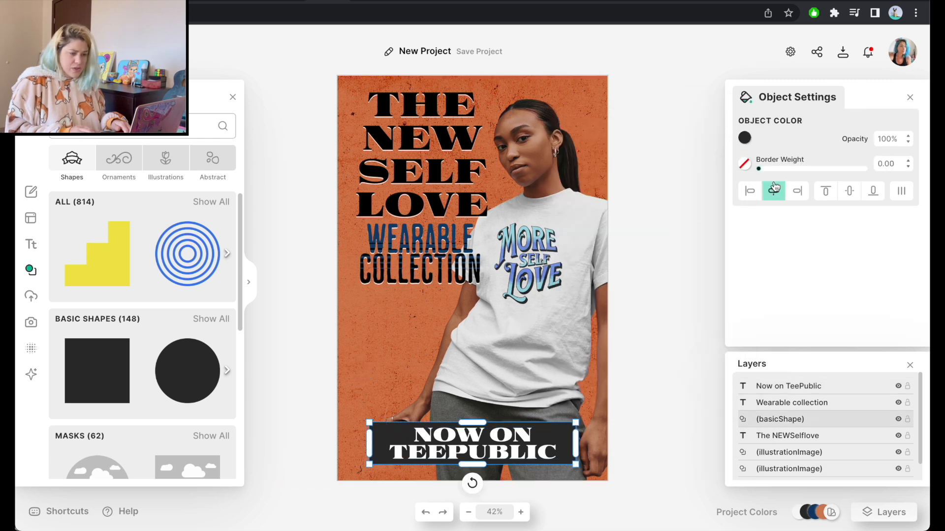
left_click(746, 139)
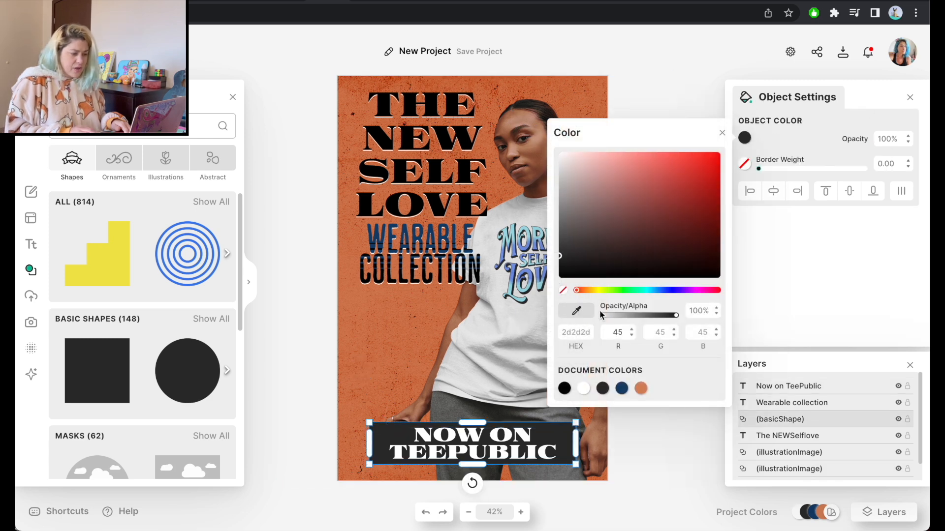
left_click_drag(672, 316, 648, 320)
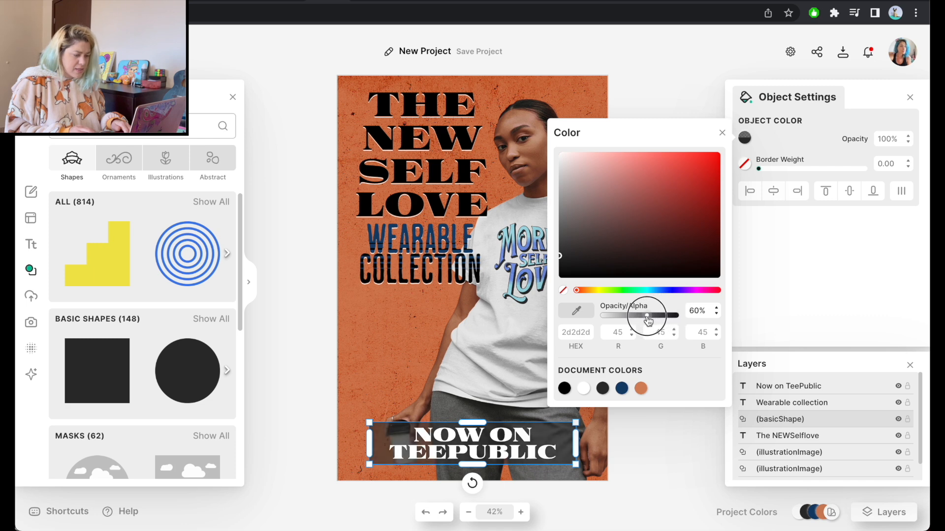
left_click(408, 369)
Step: Remove the decoration effect from the "Wearable collection" text
left_click(438, 250)
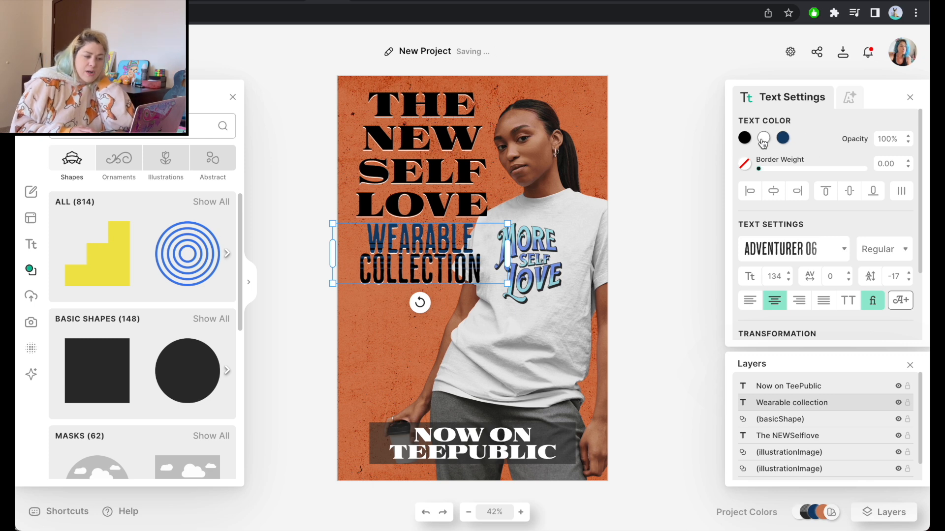
left_click(850, 98)
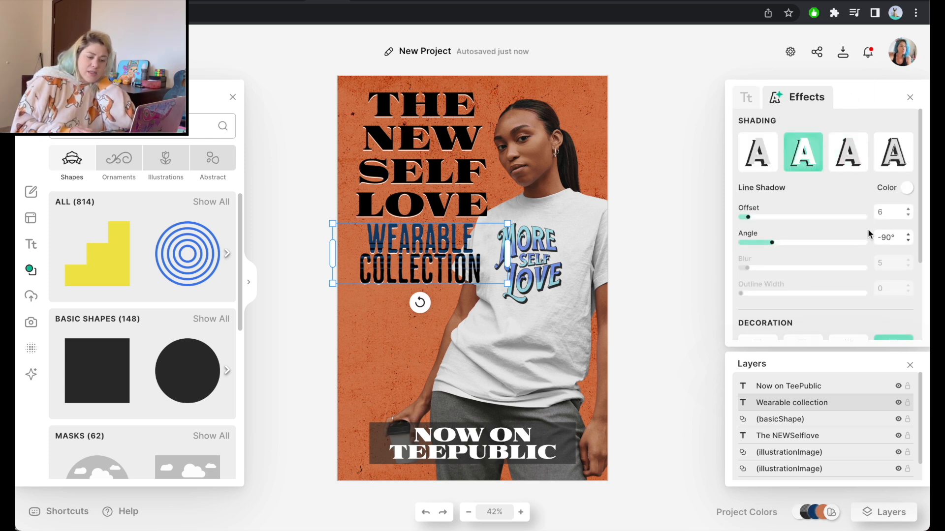
scroll(866, 229, "down", 3)
left_click(889, 241)
left_click(890, 244)
scroll(834, 207, "up", 2)
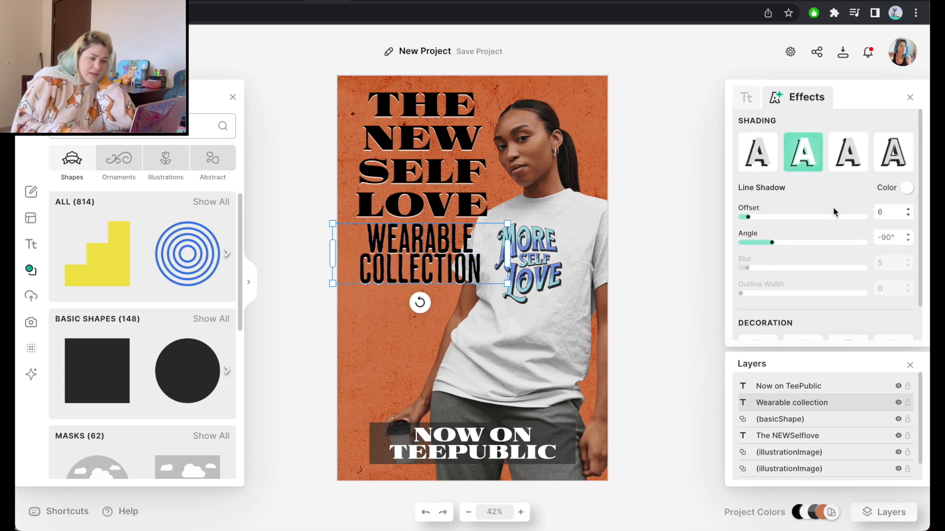
Step: Change the "Wearable collection" text color to white and its line shadow color to black (000000)
left_click(746, 98)
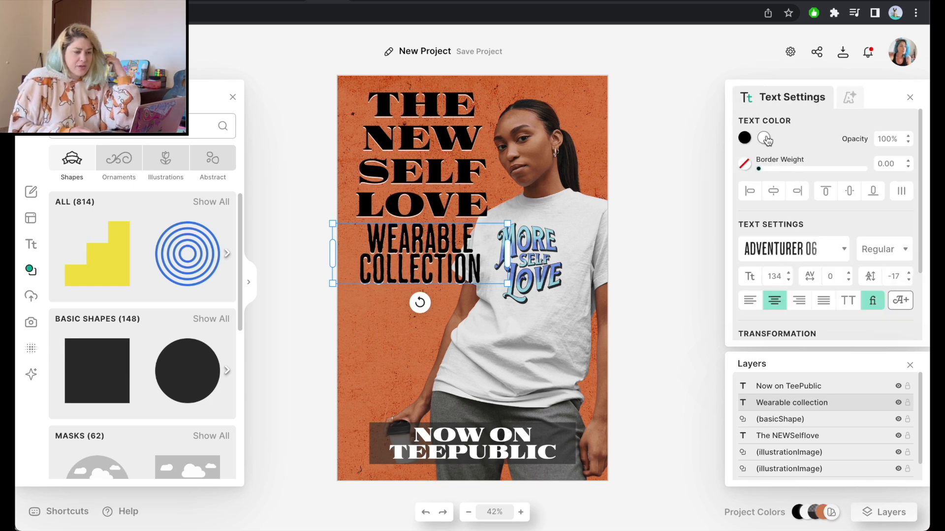
left_click(741, 136)
left_click_drag(594, 209, 550, 115)
left_click(764, 138)
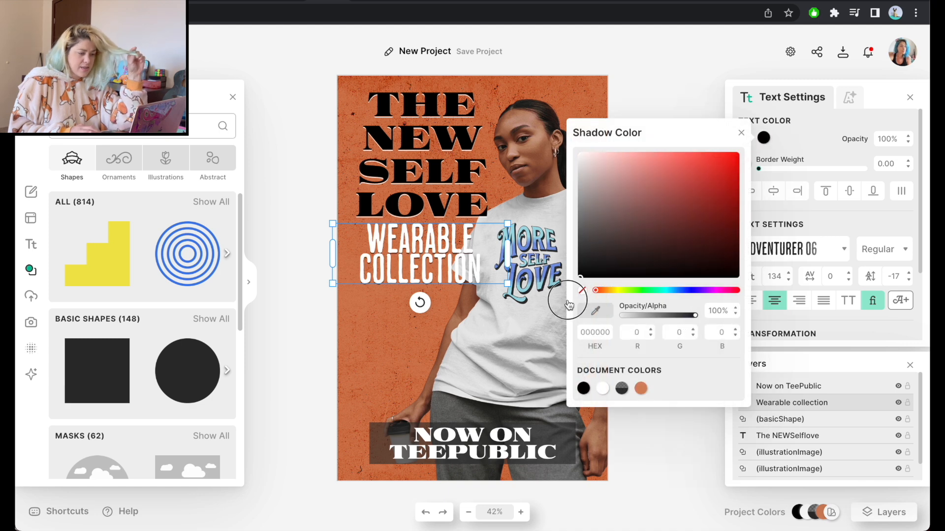
left_click(637, 78)
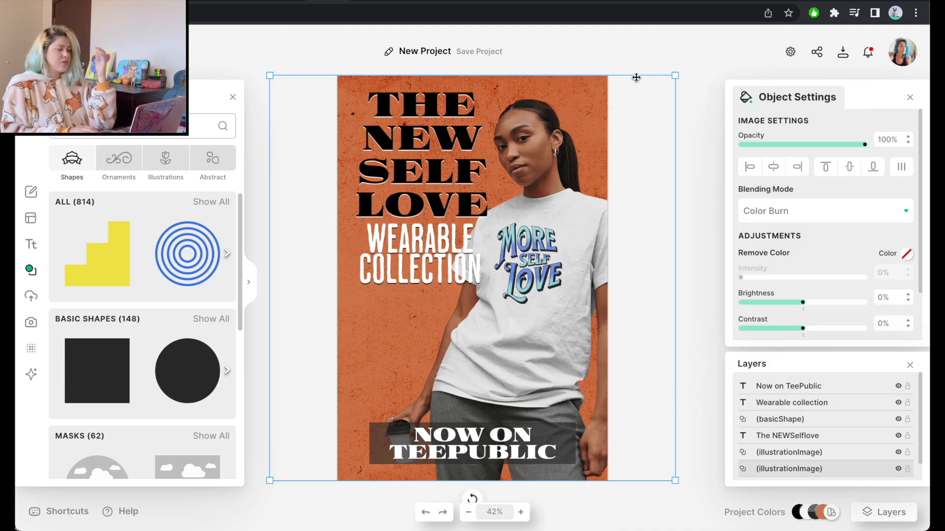
Step: Scale the "Wearable collection" text down to font size 94 and center it beneath the headline
left_click(426, 248)
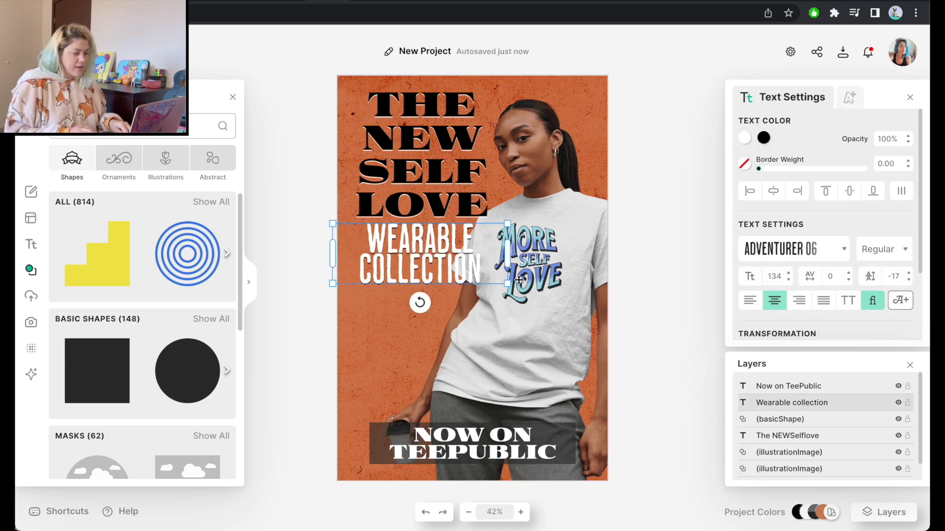
left_click_drag(508, 285, 455, 266)
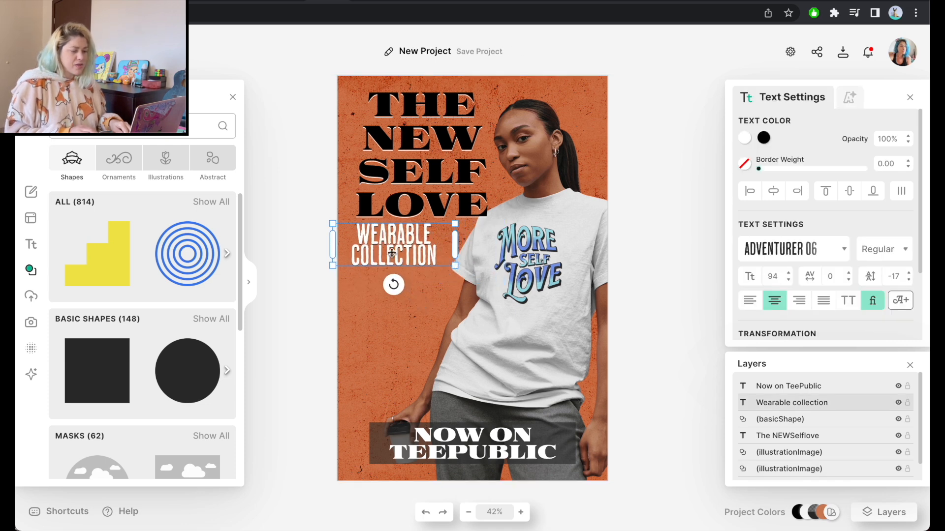
left_click_drag(379, 239, 427, 235)
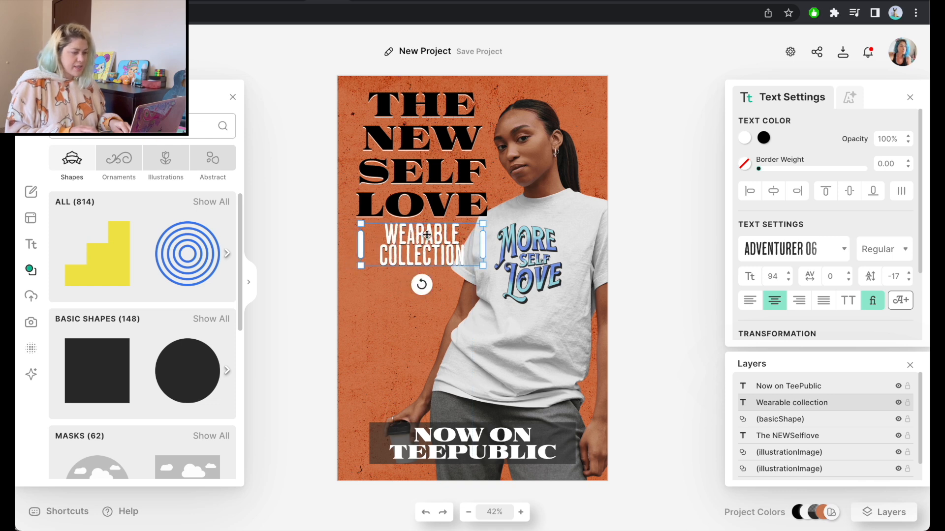
left_click(681, 269)
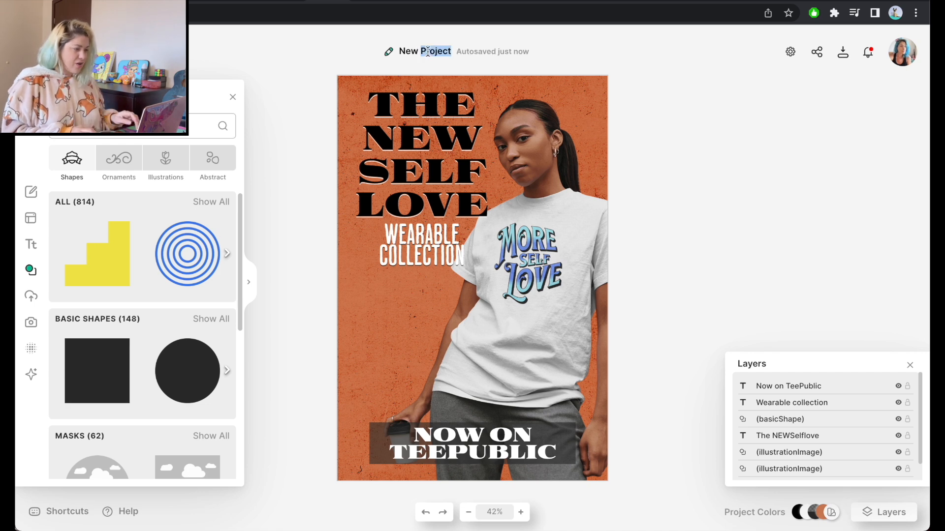
Step: Rename the project as "More self love pin"
type("Mor")
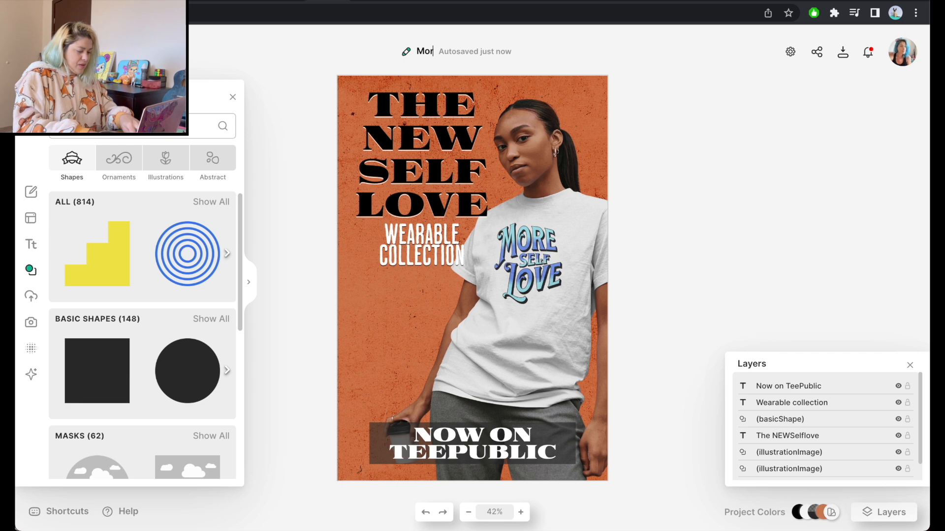
type("e self love pin")
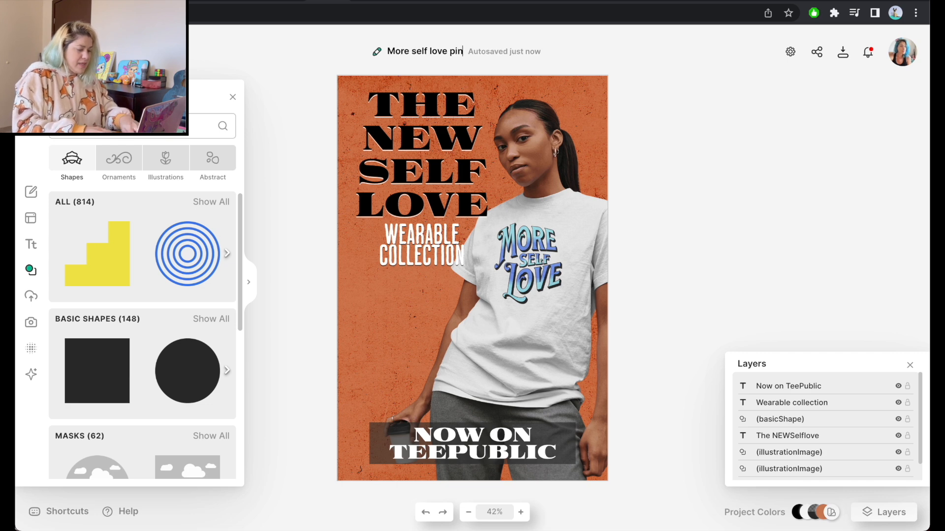
left_click(602, 81)
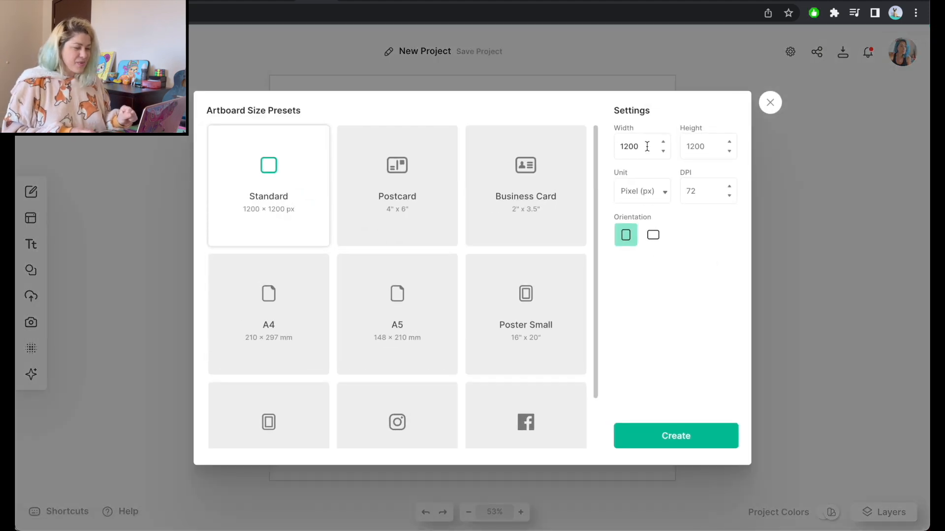
Step: Create a new project with the standard 1200 × 1200 px artboard
double_click(649, 146)
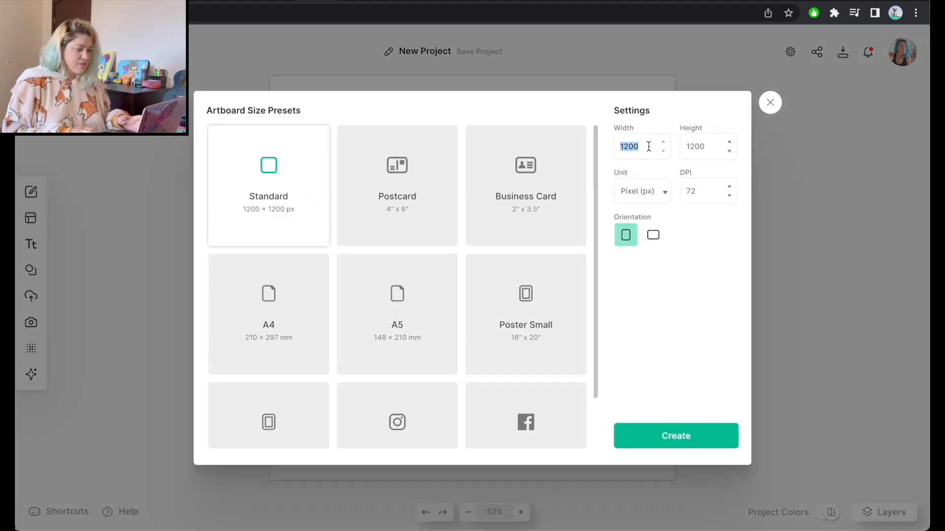
scroll(502, 291, "down", 2)
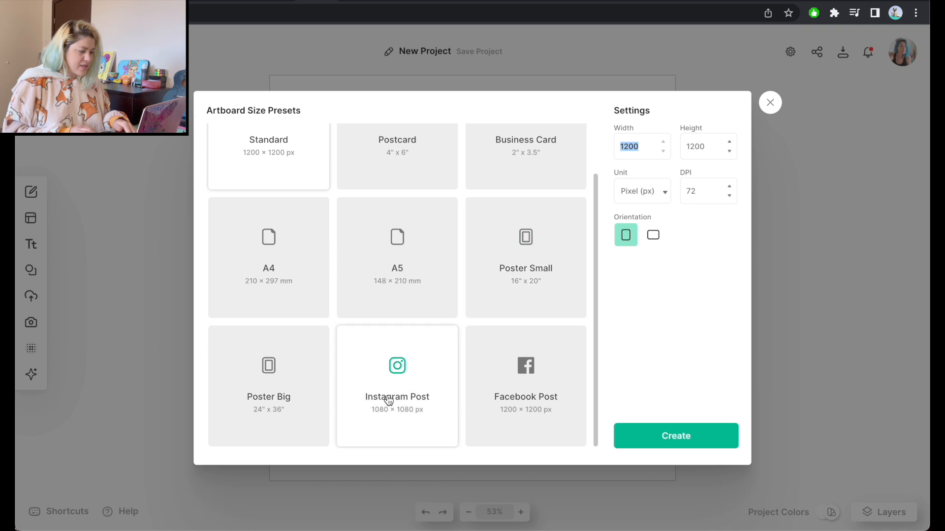
left_click(689, 439)
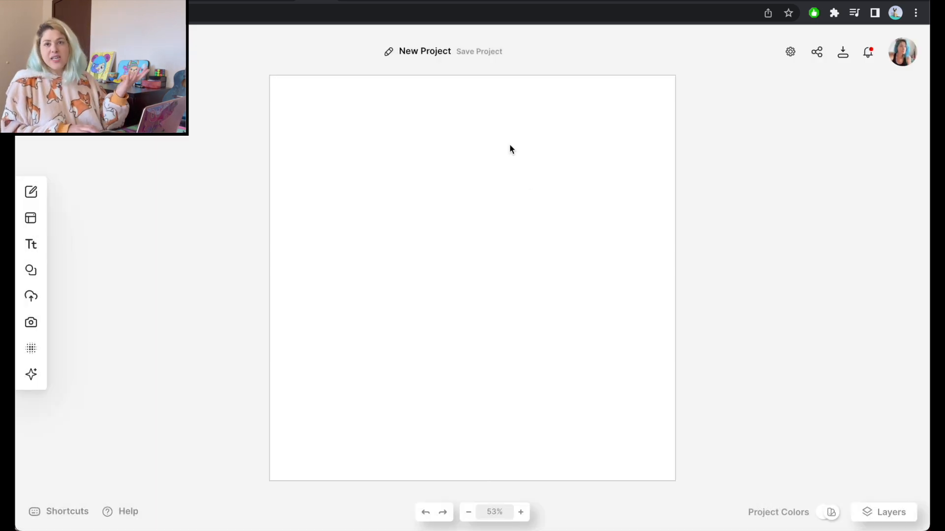
Step: Add the uploaded "More Self Love" mug mockup, enlarge it to nearly fill the artboard, and center it with an even border
mouse_move(47, 238)
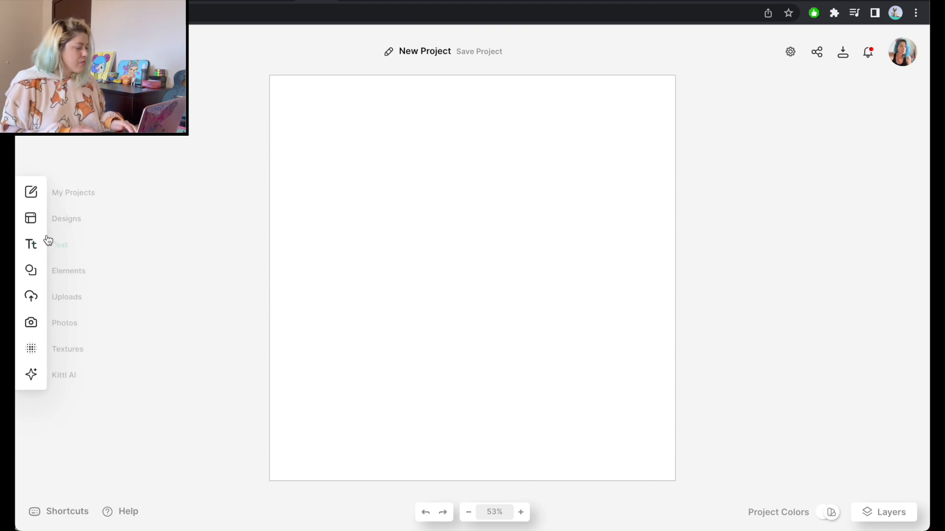
left_click(32, 297)
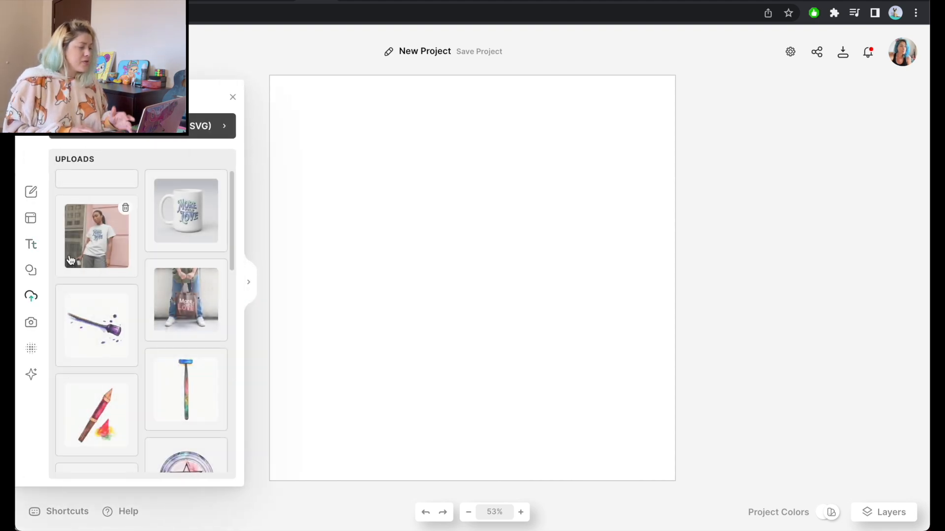
left_click(197, 221)
left_click_drag(540, 210, 660, 91)
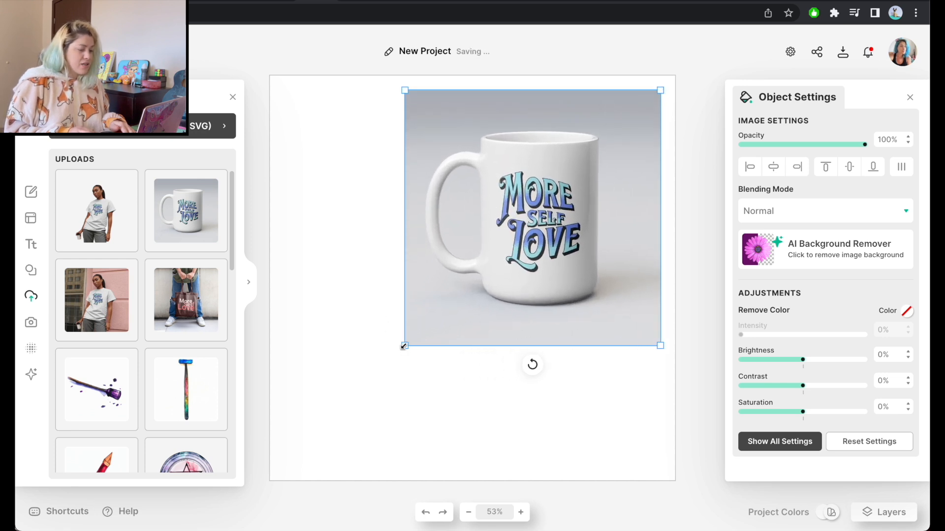
left_click_drag(404, 345, 289, 476)
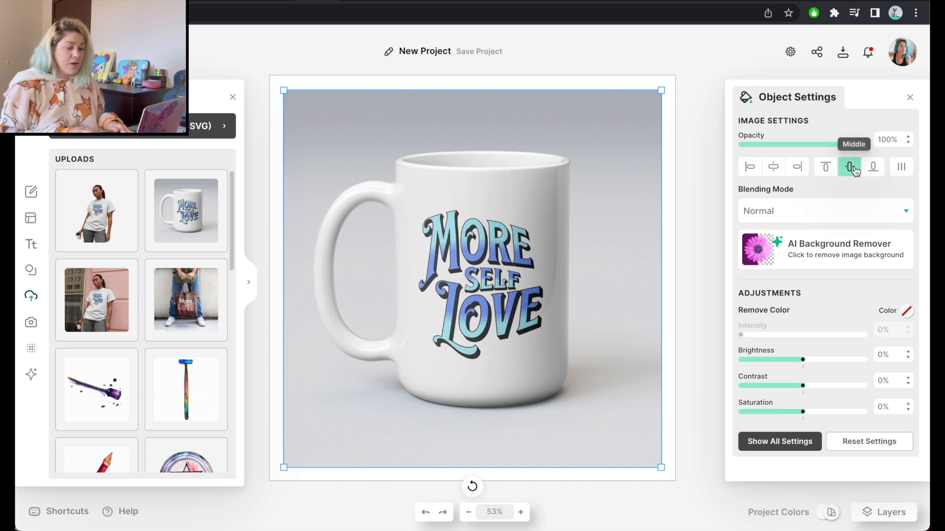
left_click(697, 137)
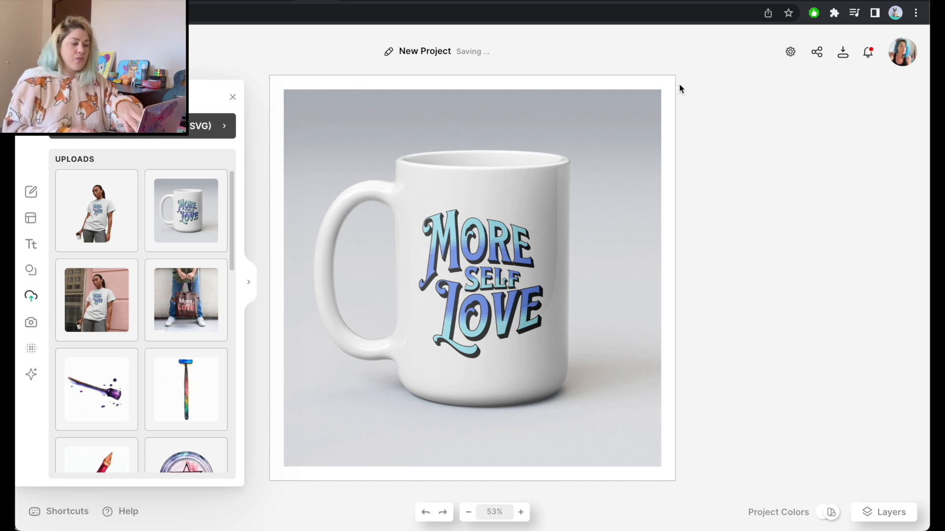
Step: Set the artboard's background color to the medium blue sampled from the lettering on the mug
left_click(671, 118)
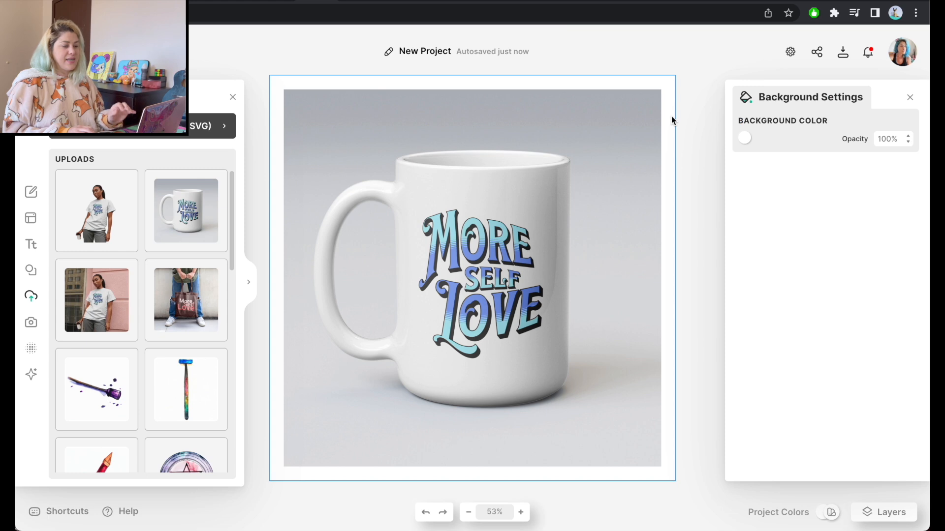
left_click(744, 138)
left_click_drag(653, 246, 537, 296)
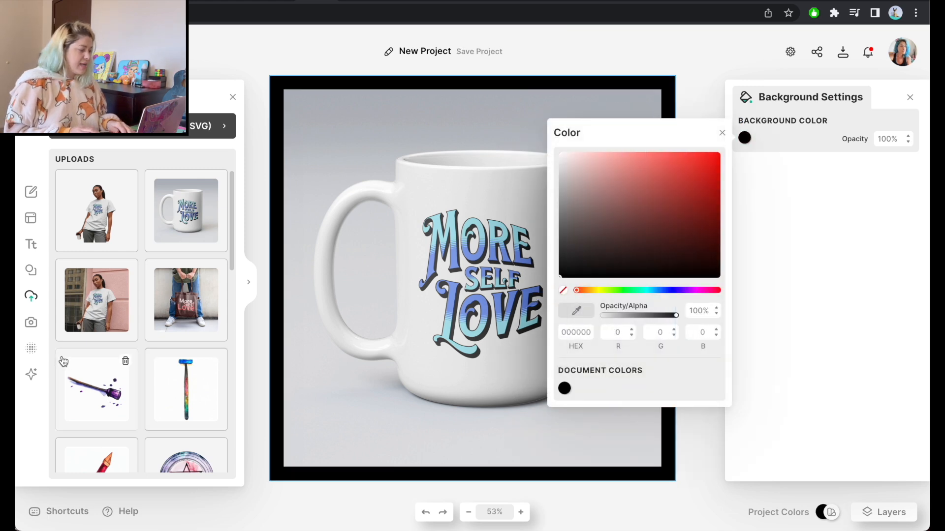
left_click_drag(597, 238, 556, 227)
left_click(576, 311)
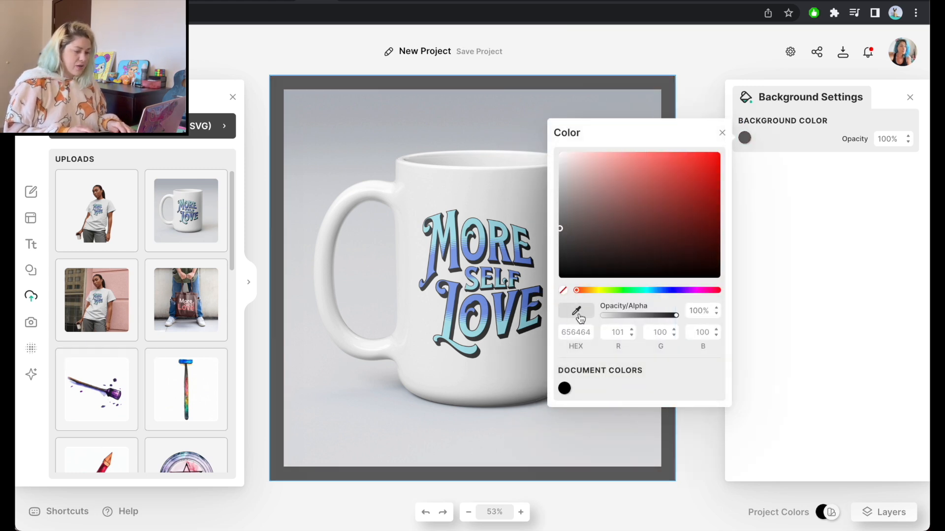
left_click(502, 329)
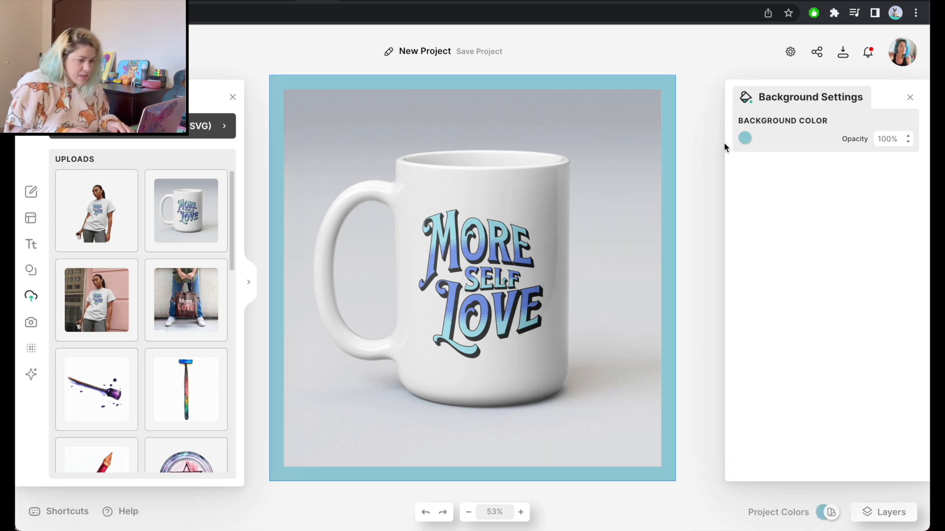
left_click(745, 138)
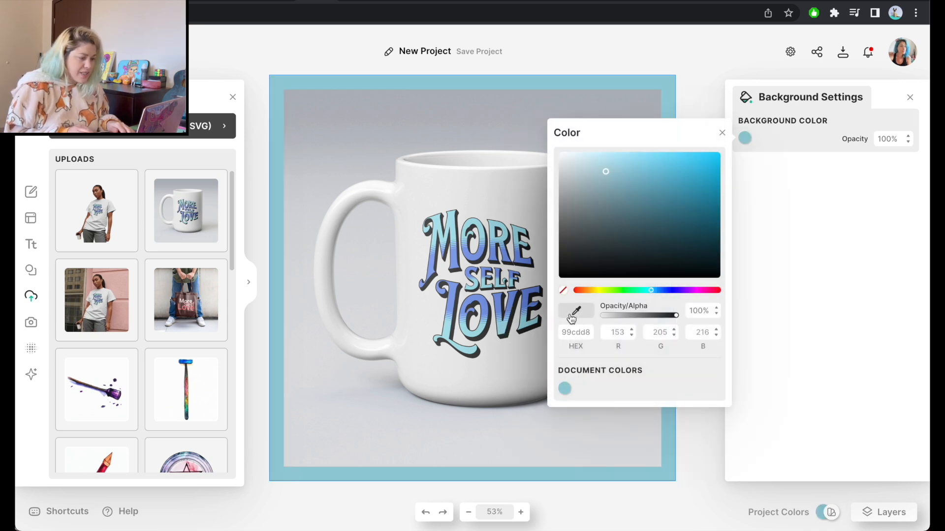
left_click(519, 297)
Step: Apply the leafy pattern texture to the background, release it as its own layer, and move it below the mug image
left_click(36, 347)
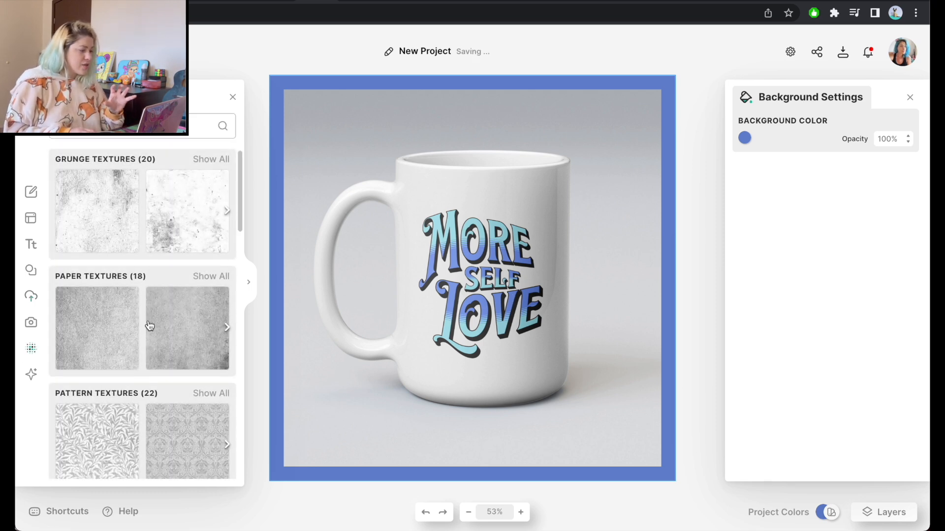
scroll(149, 326, "down", 3)
left_click(105, 375)
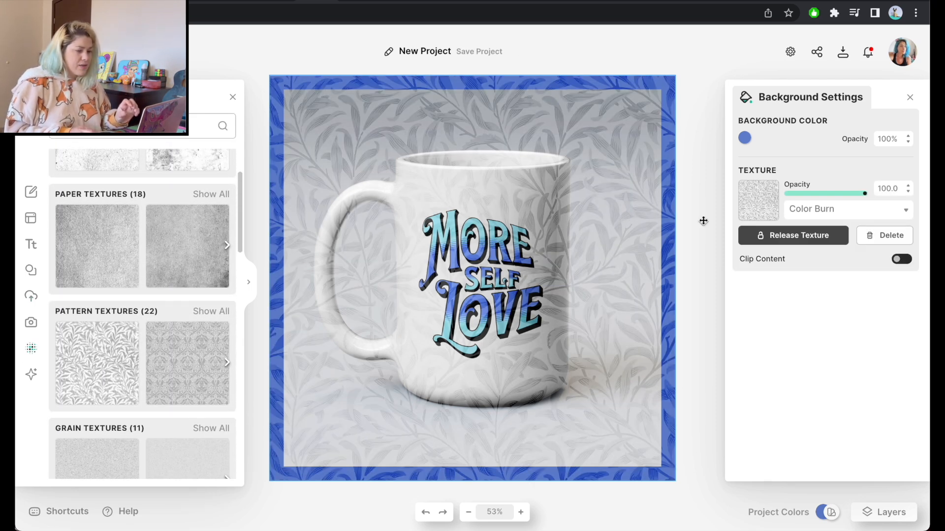
left_click(821, 234)
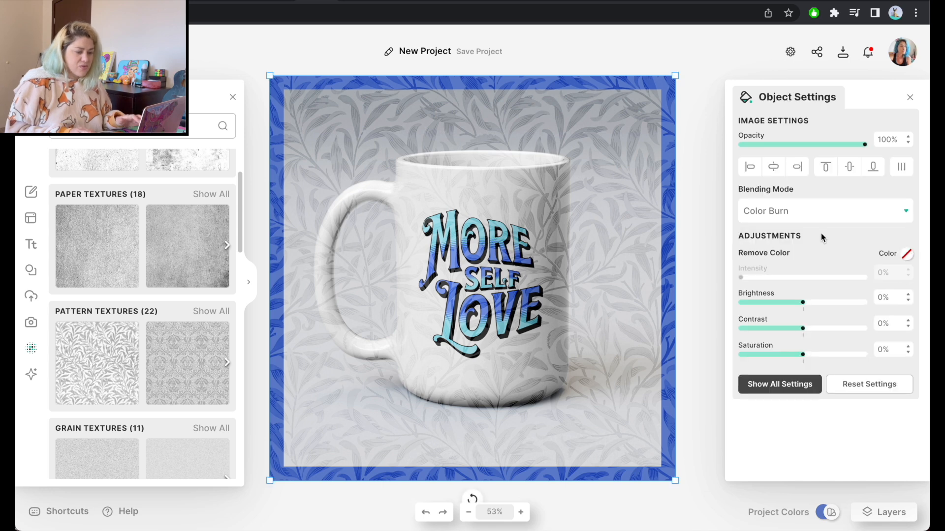
left_click(881, 513)
left_click_drag(812, 385, 806, 410)
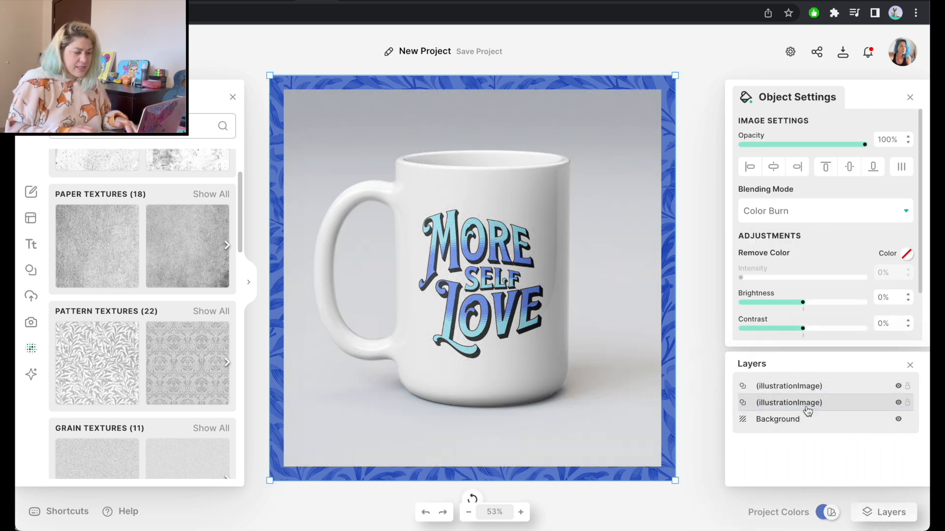
left_click(698, 265)
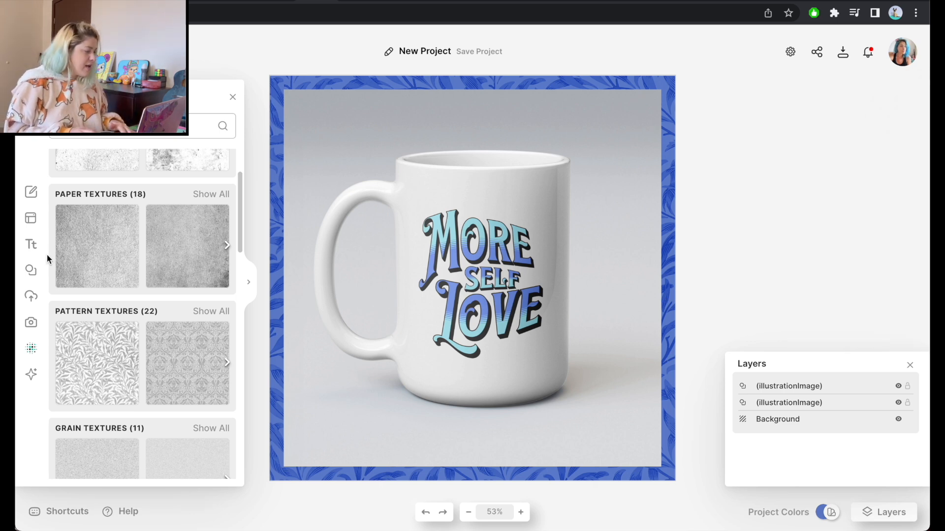
Step: Add a headline text reading "30% OFF" to the mug artboard
left_click(31, 245)
left_click(207, 126)
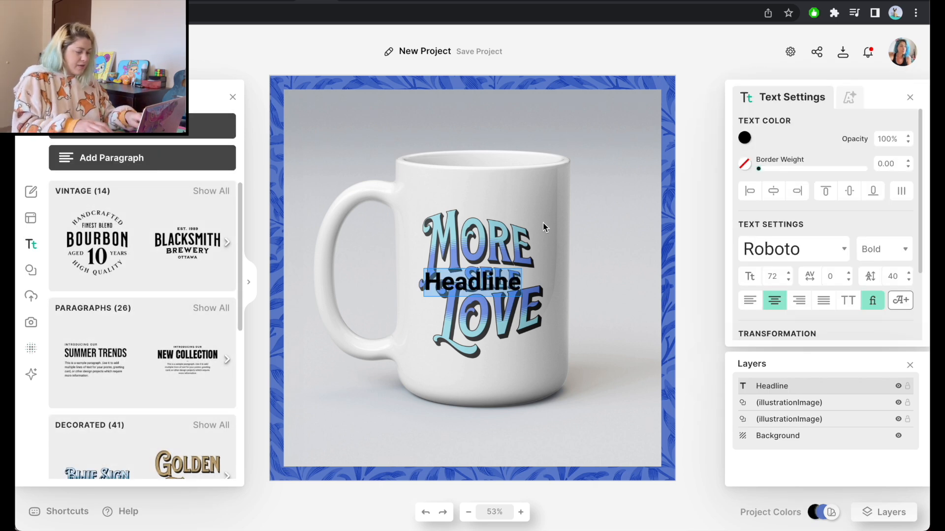
type("30% OFF")
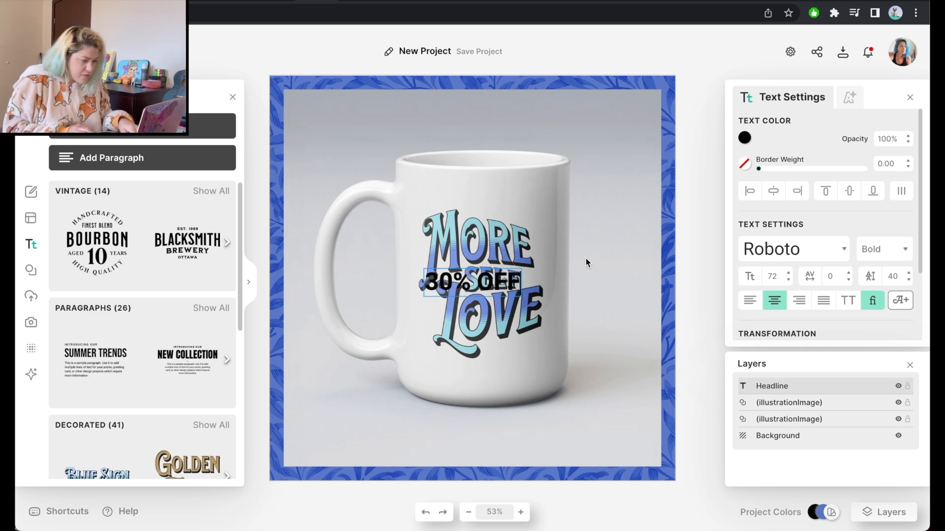
key("Escape")
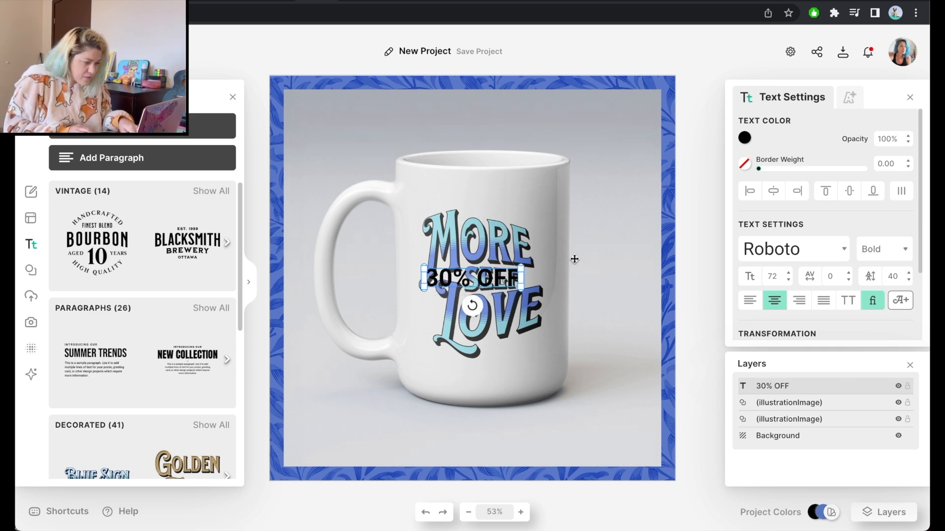
Step: Move the "30% OFF" headline above the mug handle and try the Signmaster Pro and Grocer fonts on it
left_click(780, 259)
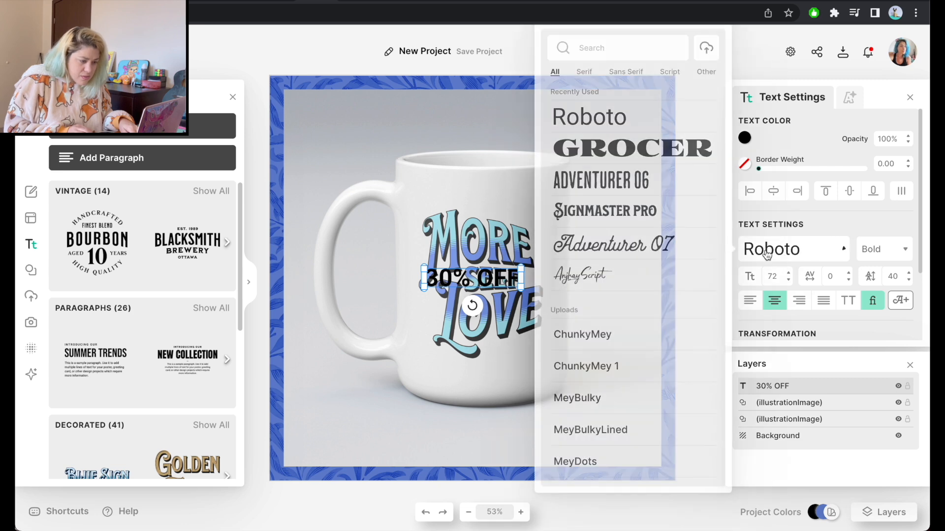
left_click(616, 212)
left_click(784, 247)
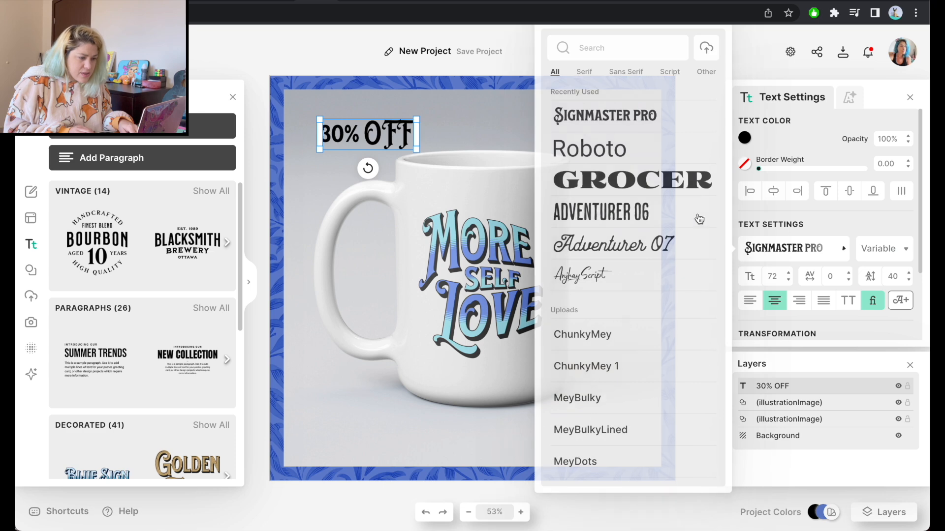
left_click(668, 186)
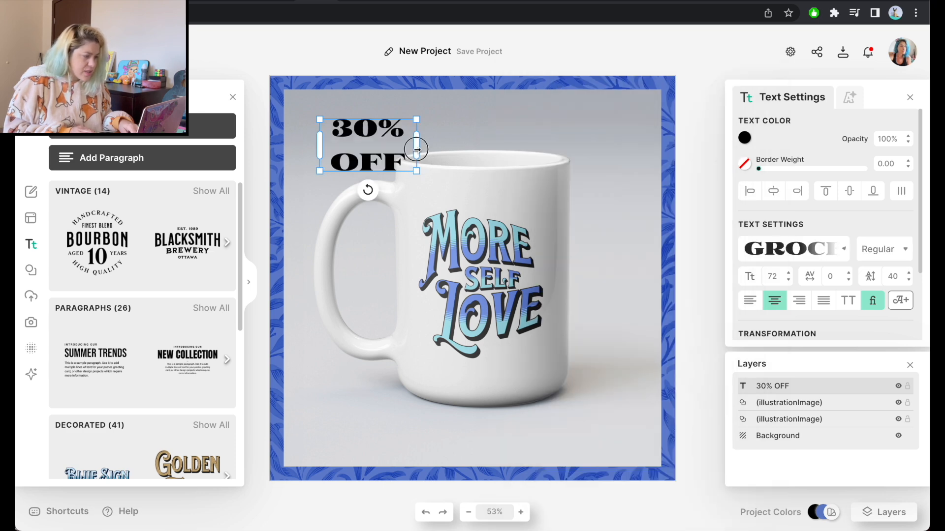
Step: Tighten the "30% OFF" headline's line height to -19, enlarge it to about size 161, and place it in the mug image's upper-left corner
left_click(908, 281)
left_click(910, 280)
left_click(910, 281)
left_click(910, 281)
left_click(910, 281)
left_click_drag(911, 281, 911, 282)
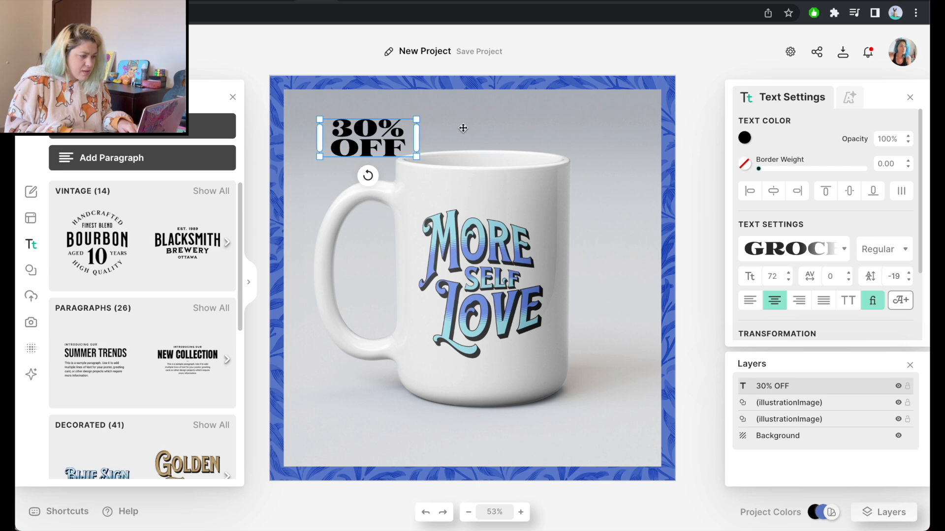
left_click_drag(417, 157, 534, 207)
left_click_drag(481, 179, 433, 164)
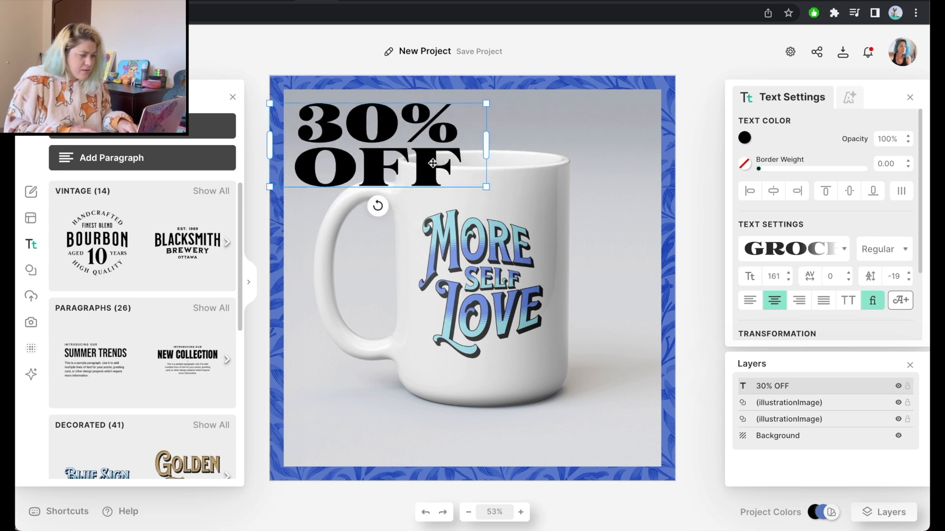
Step: Recolor the "30% OFF" headline with the light teal sampled from the mug's lettering
left_click(744, 138)
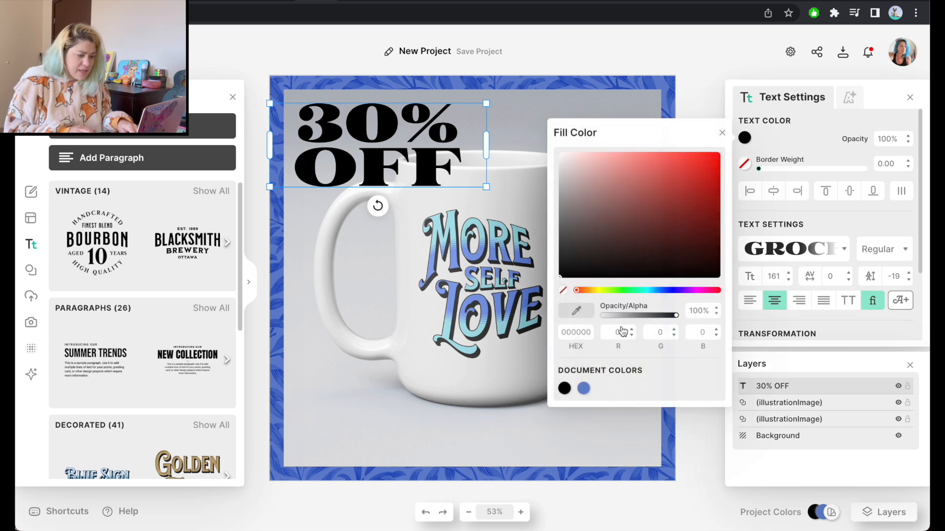
left_click(583, 389)
left_click(614, 158)
left_click(576, 310)
left_click(494, 327)
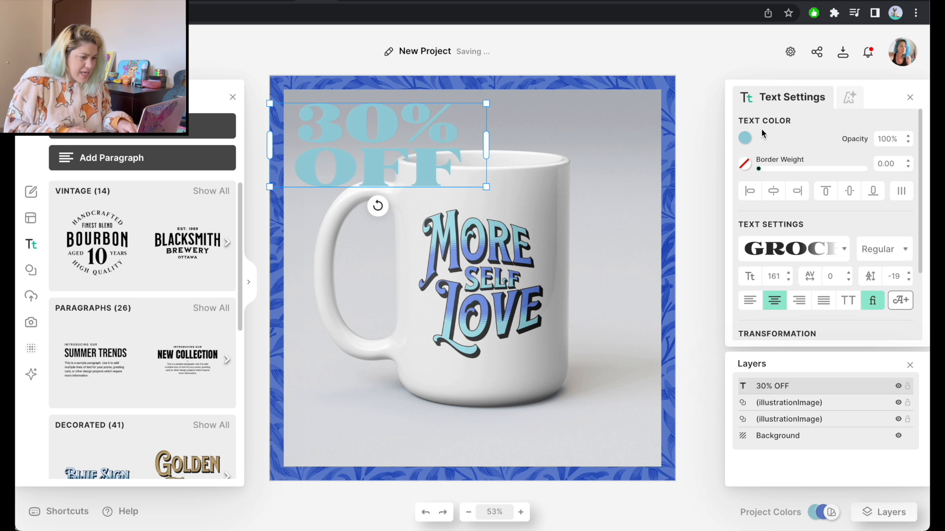
Step: Give the "30% OFF" headline a black border with a weight of 14.70
left_click_drag(760, 169, 772, 169)
left_click(744, 164)
left_click_drag(605, 265, 536, 325)
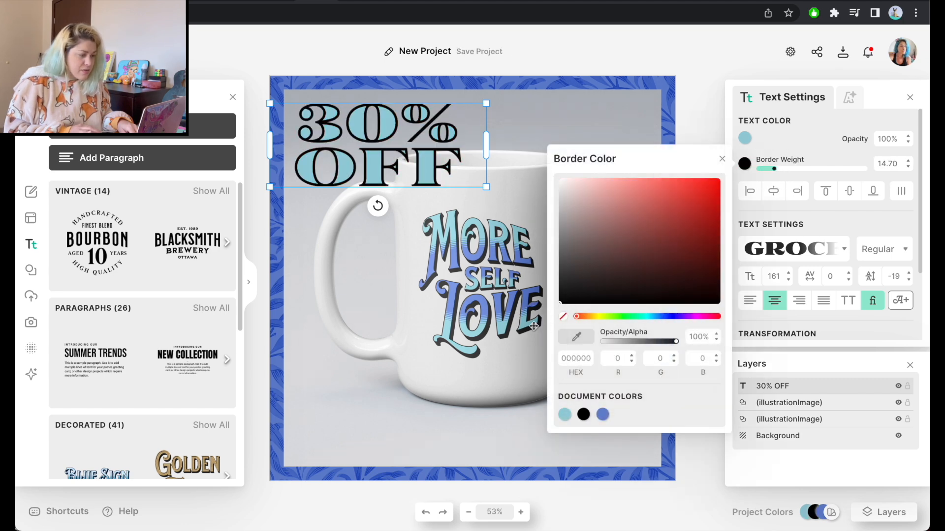
left_click(806, 143)
Step: Try the Adventurer 06, Grocer, Alfa Slab One and Ambery Garden fonts on the "30% OFF" headline
left_click(782, 253)
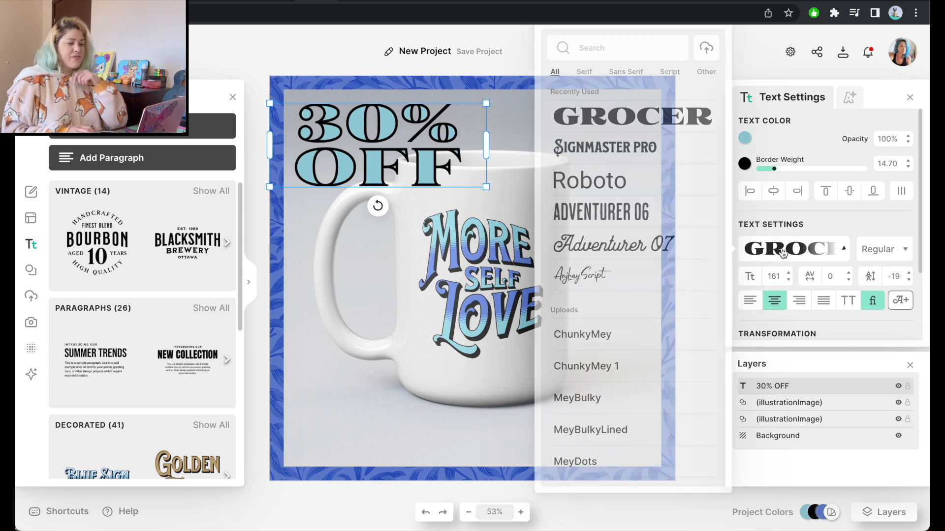
left_click(635, 211)
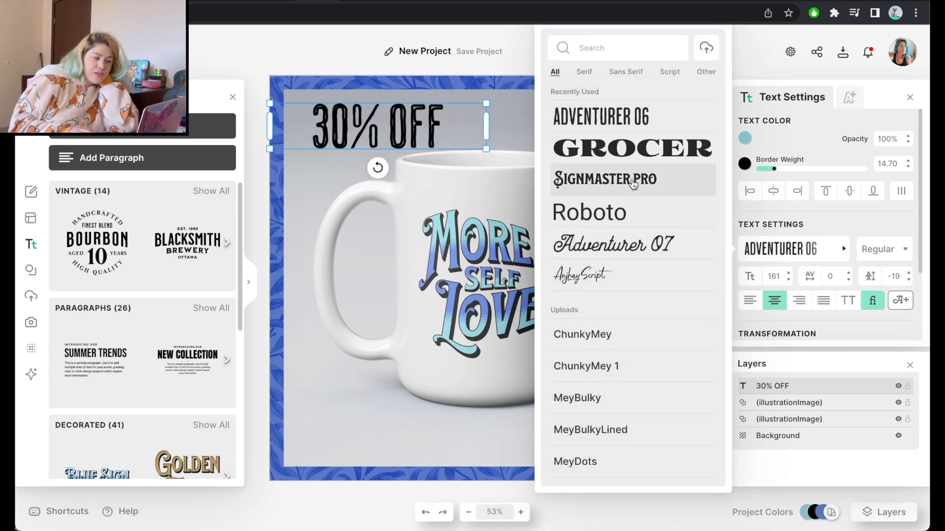
left_click(634, 157)
scroll(609, 246, "down", 6)
scroll(610, 236, "up", 15)
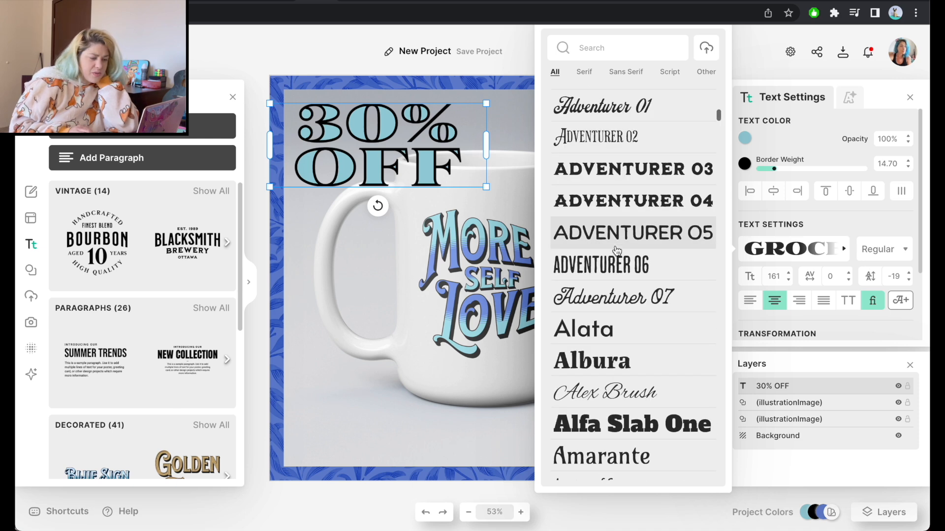
scroll(636, 212, "down", 4)
left_click(635, 212)
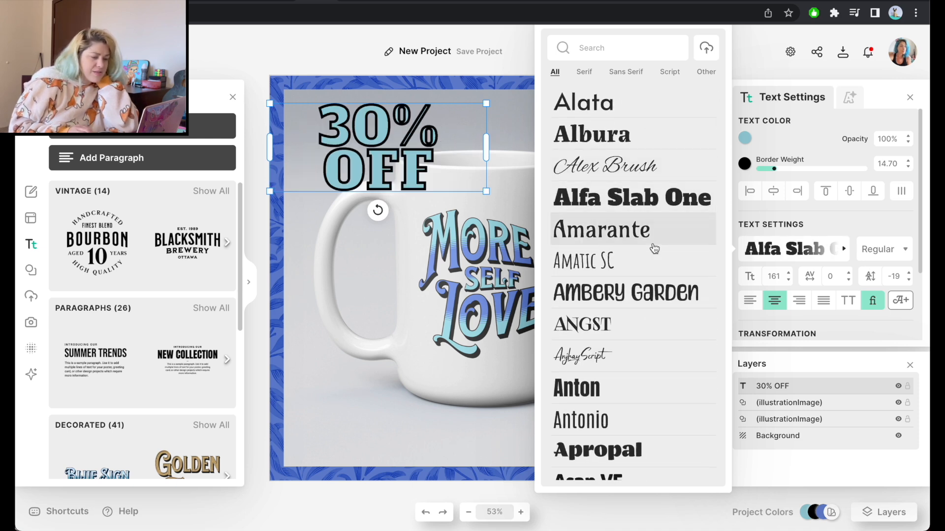
scroll(649, 236, "down", 3)
left_click(658, 222)
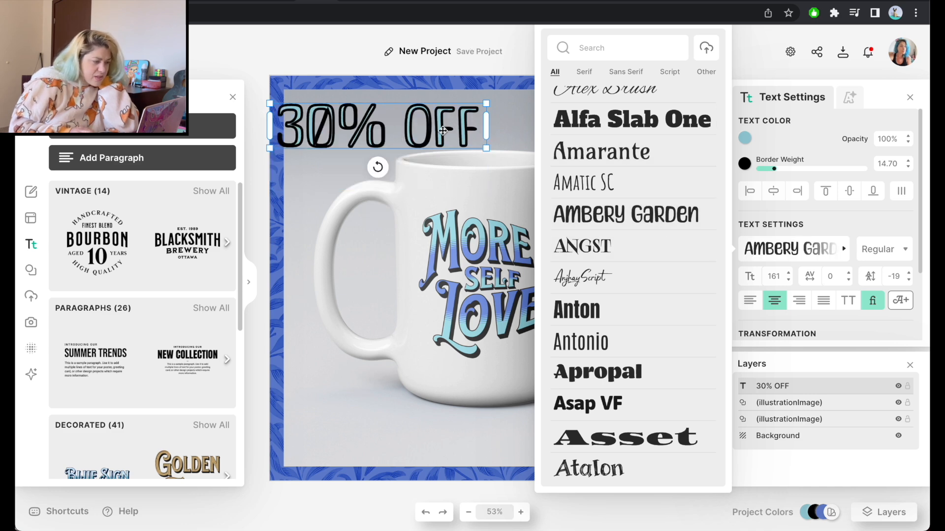
Step: Set the "30% OFF" headline in the Belzebuth font after trying Asset, Bangers and Barely Enough, and narrow its text box
scroll(665, 249, "down", 3)
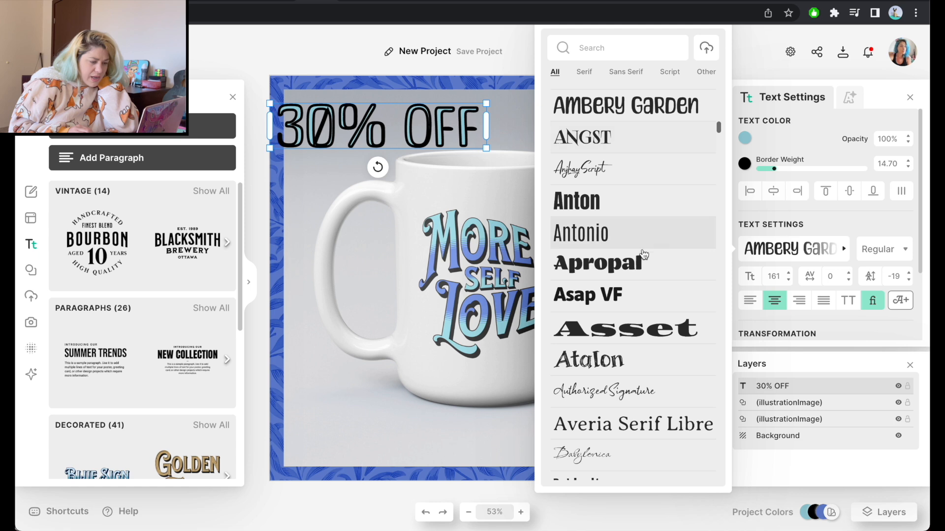
left_click(614, 336)
scroll(635, 246, "down", 9)
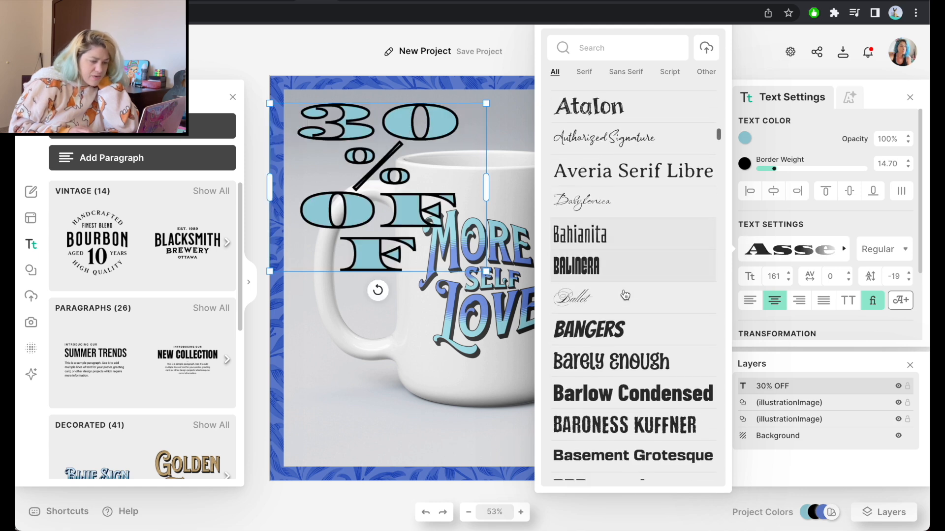
scroll(625, 293, "down", 2)
left_click(641, 190)
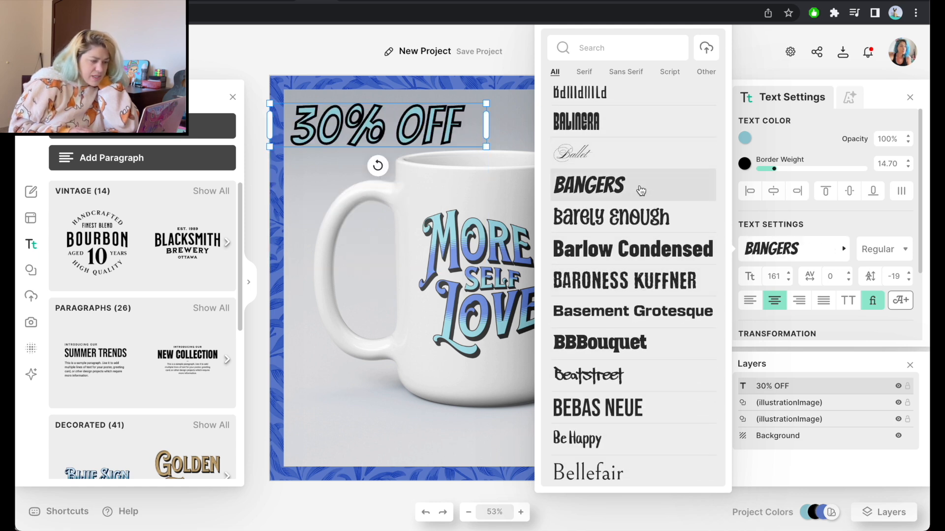
scroll(640, 190, "down", 2)
left_click(640, 157)
scroll(645, 237, "down", 4)
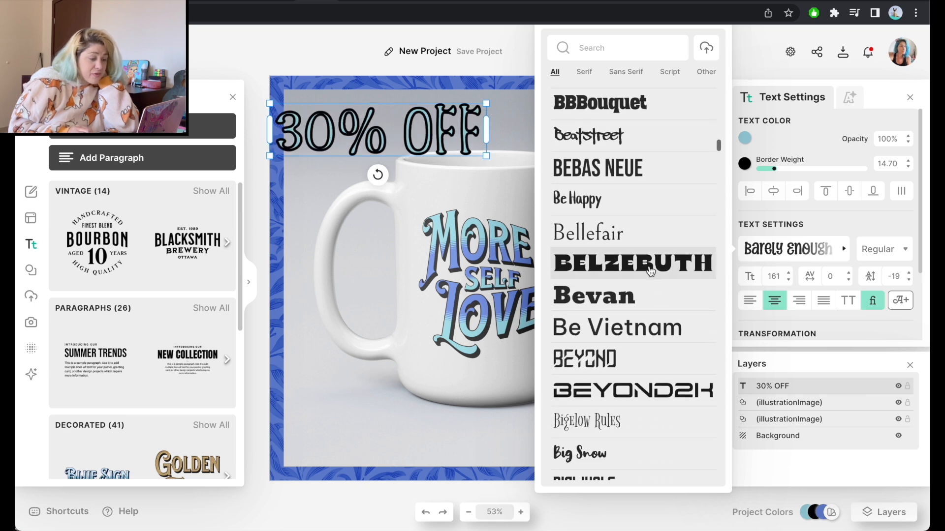
left_click(650, 270)
left_click_drag(486, 146, 400, 159)
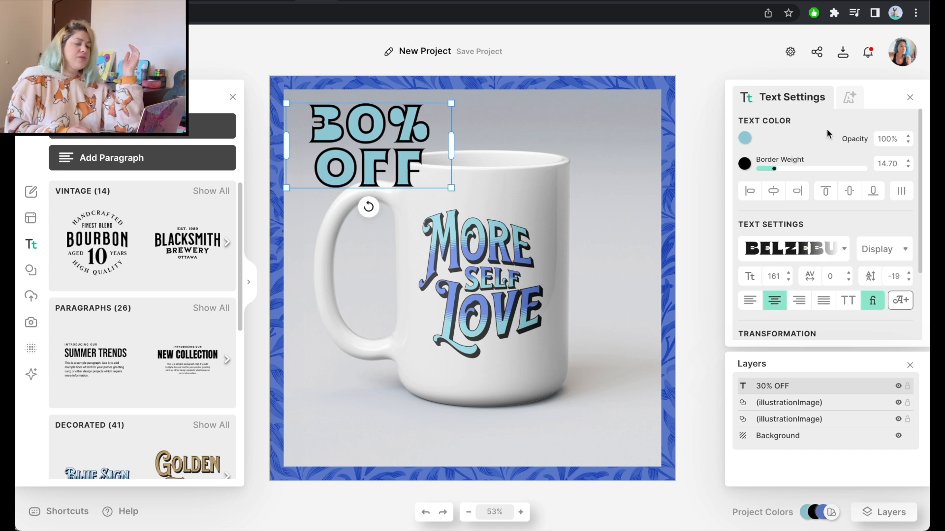
Step: Compare the decoration effects on the "30% OFF" headline and apply Oblique Lines
left_click(850, 97)
left_click(803, 228)
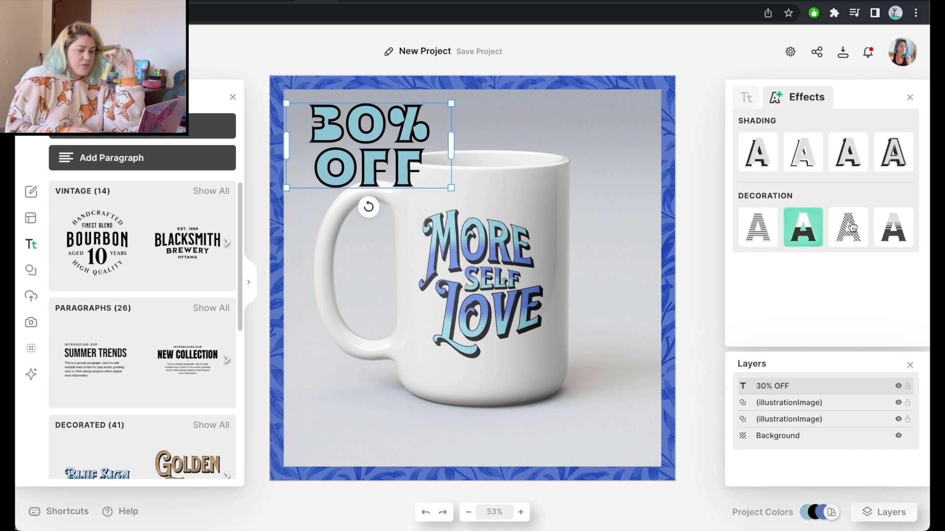
left_click(897, 230)
left_click(848, 233)
left_click(894, 231)
left_click(848, 236)
Step: Make the headline's oblique lines white with a weight of 4% and a distance of 8%
left_click(907, 263)
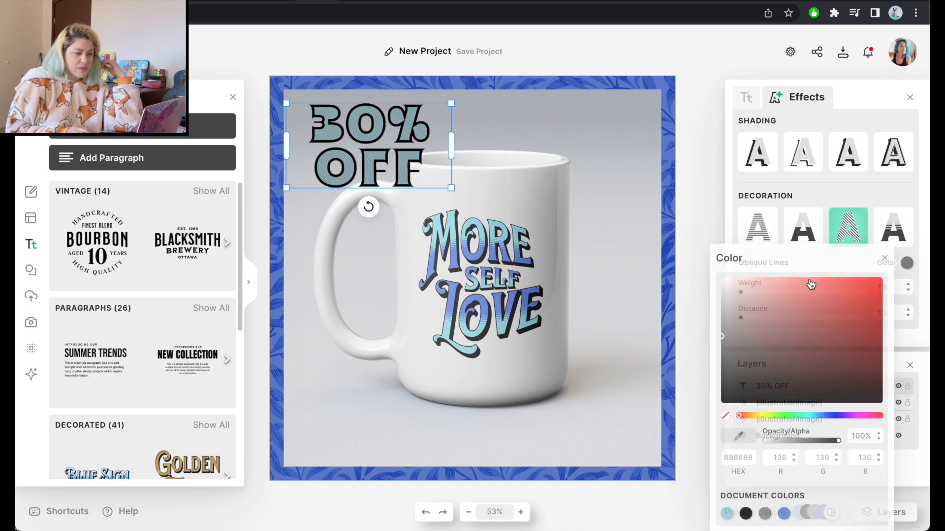
left_click_drag(761, 298, 686, 260)
left_click(852, 201)
left_click_drag(742, 292, 784, 292)
left_click_drag(742, 319, 824, 321)
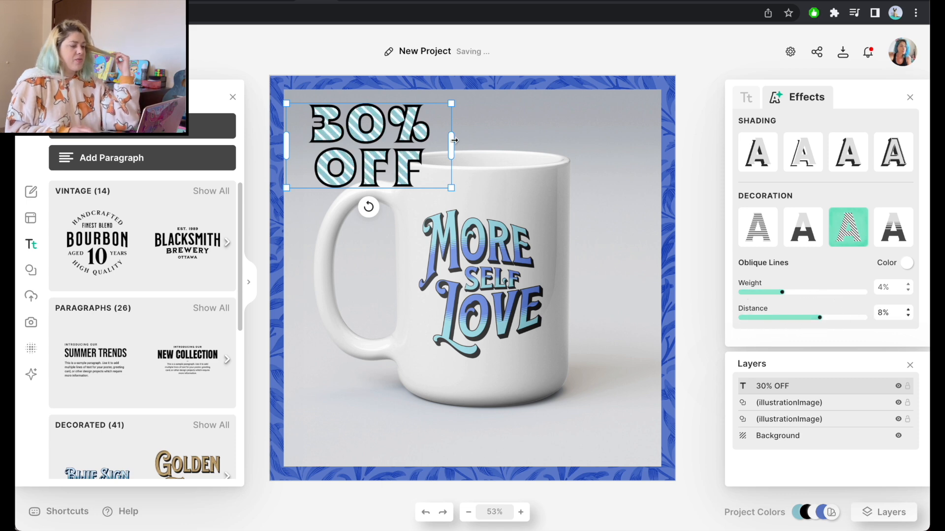
Step: Nudge the "30% OFF" headline slightly to the left within the mug image
left_click(500, 141)
left_click(373, 145)
left_click_drag(372, 145, 367, 147)
Step: Discard the blank new headline, duplicate the "30% OFF" text below it, and change the copy's wording to "on all of my mugs"
left_click(211, 126)
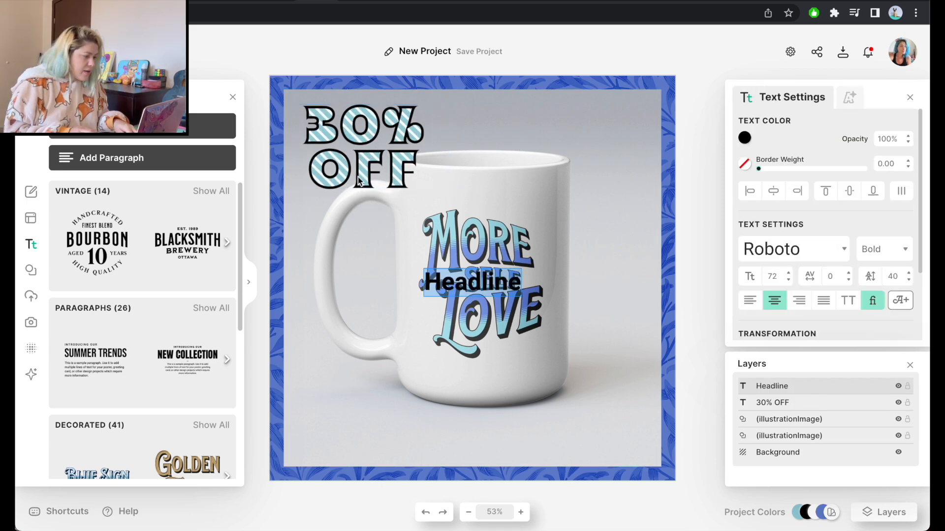
key("BackSpace")
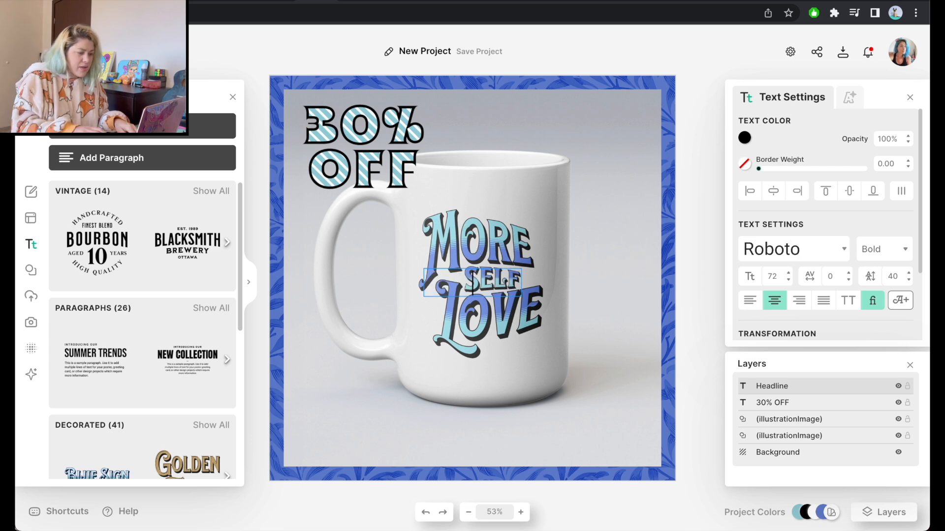
left_click(471, 129)
left_click(378, 143)
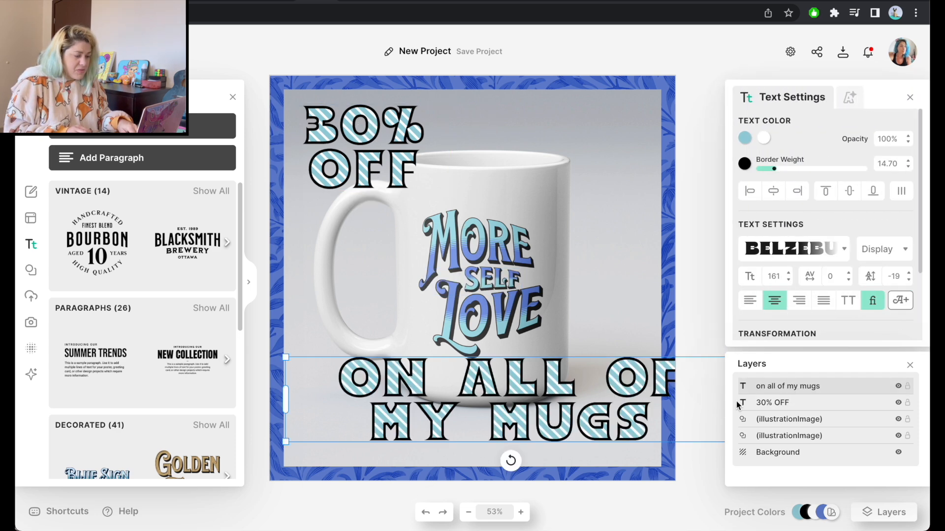
left_click_drag(285, 441, 417, 378)
key("super+z")
key("super+z")
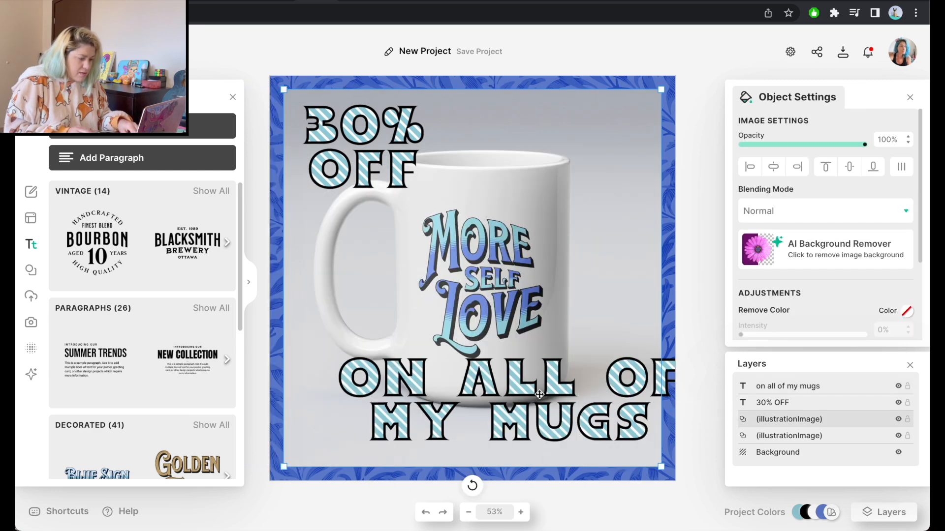
Step: Shrink the "on all of my mugs" text, place it near the mug image's lower edge, and replace "my" with "OUR"
left_click(520, 390)
left_click_drag(284, 446, 351, 378)
left_click_drag(477, 372, 406, 454)
double_click(514, 448)
type("OUR")
left_click(675, 394)
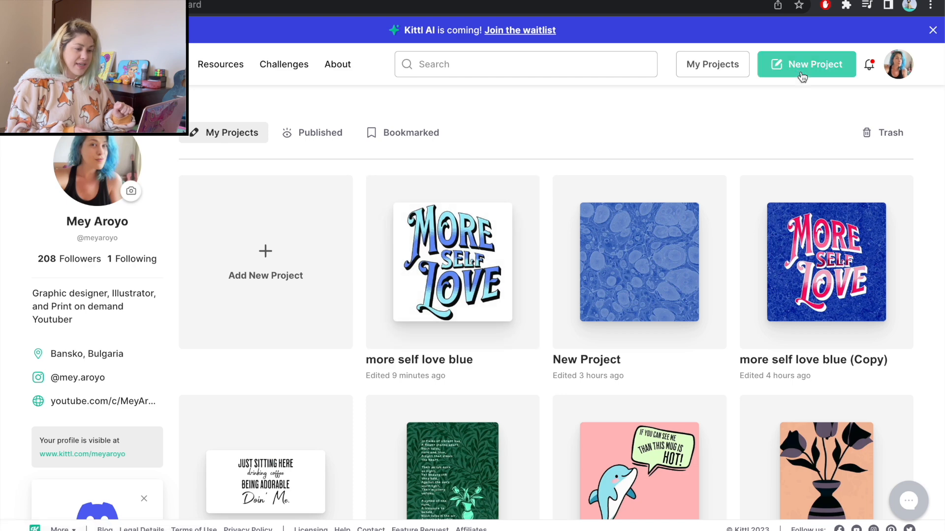
Step: Create a new project with a custom landscape artboard of 1500 × 1000 px
left_click(801, 66)
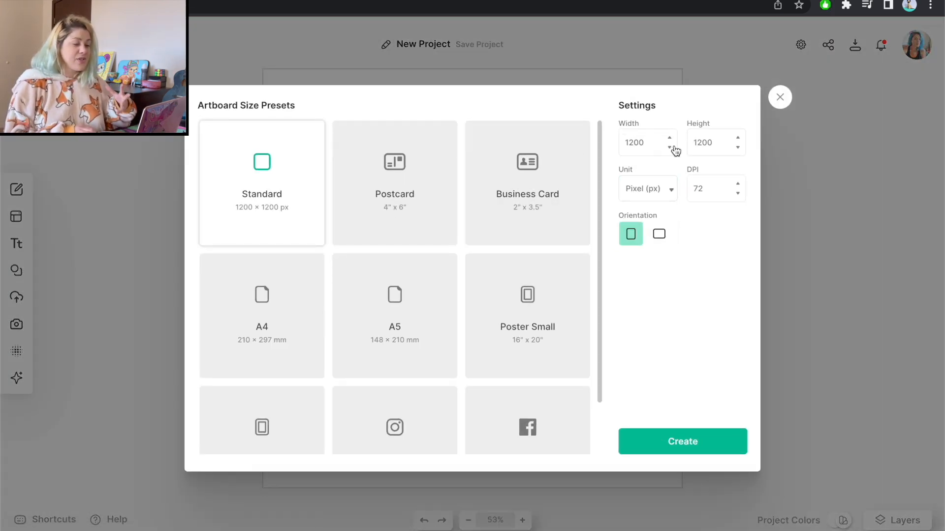
double_click(642, 143)
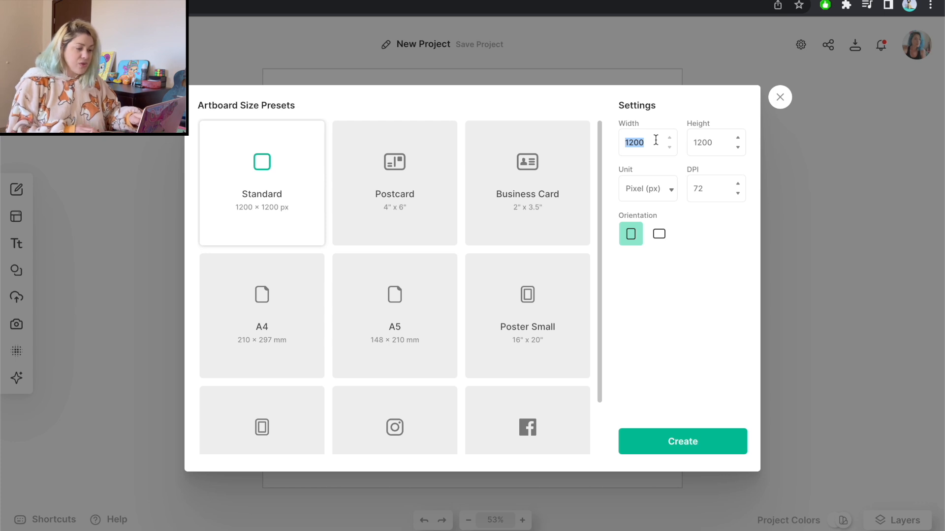
type("15")
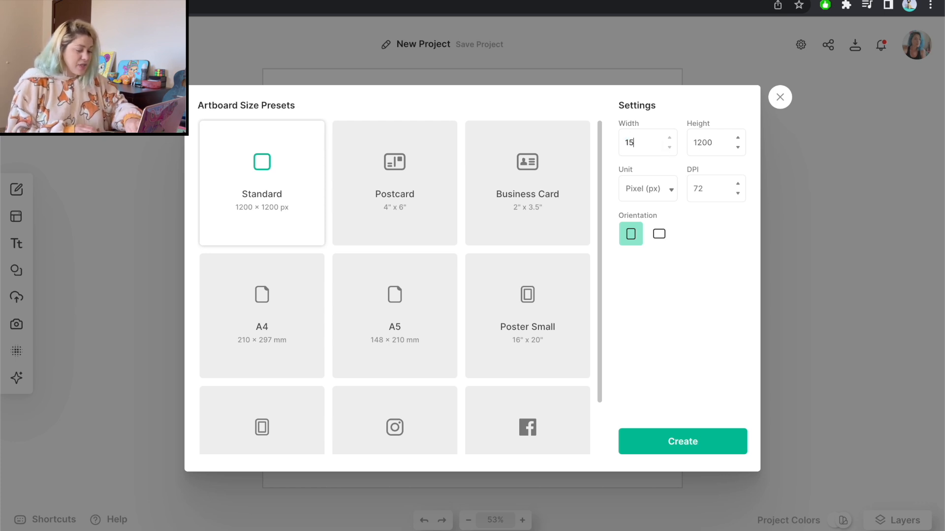
double_click(714, 143)
type("1")
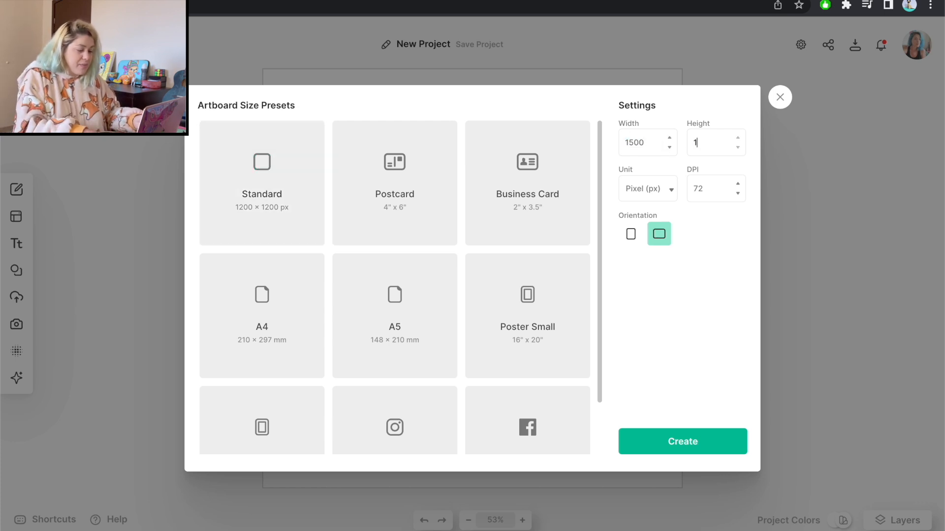
left_click(694, 457)
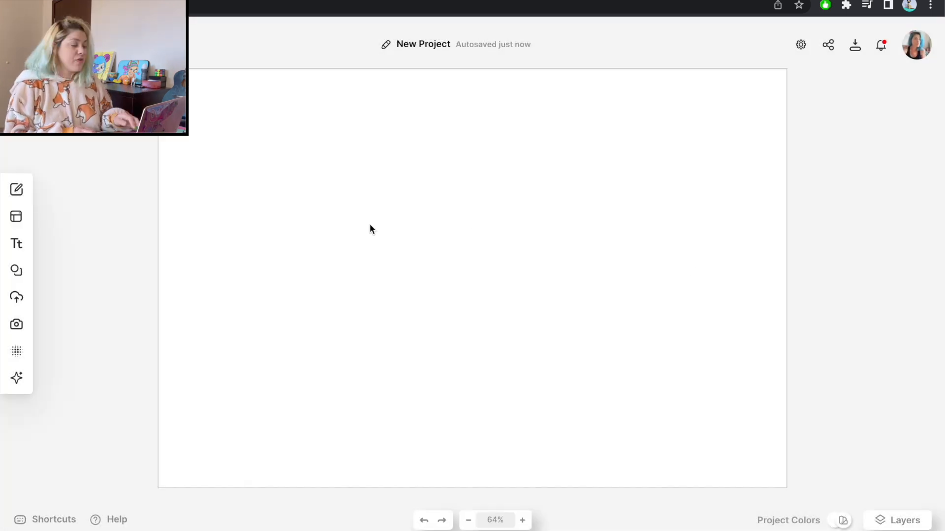
mouse_move(8, 359)
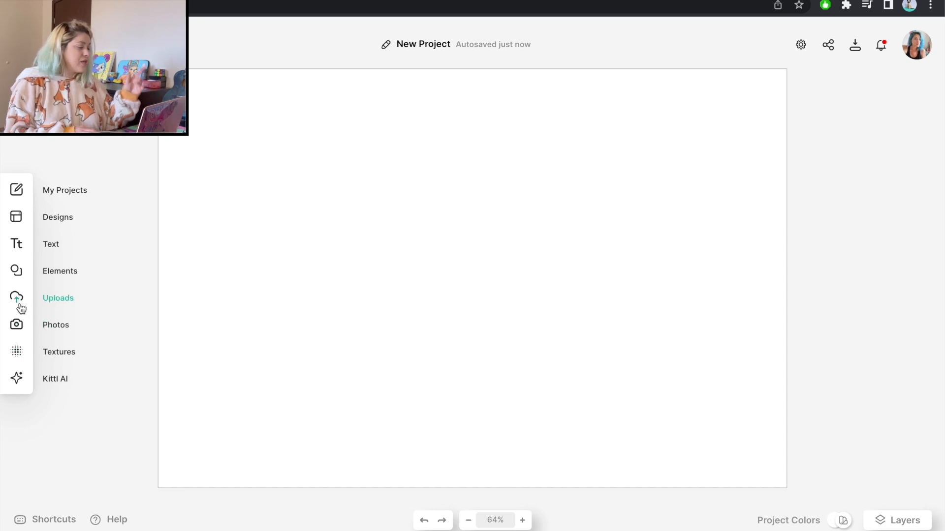
left_click(17, 301)
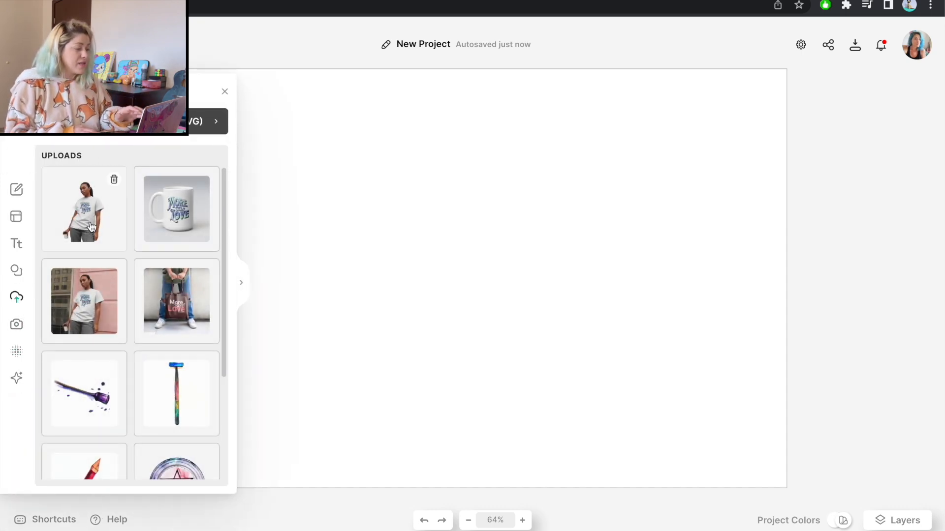
left_click(82, 229)
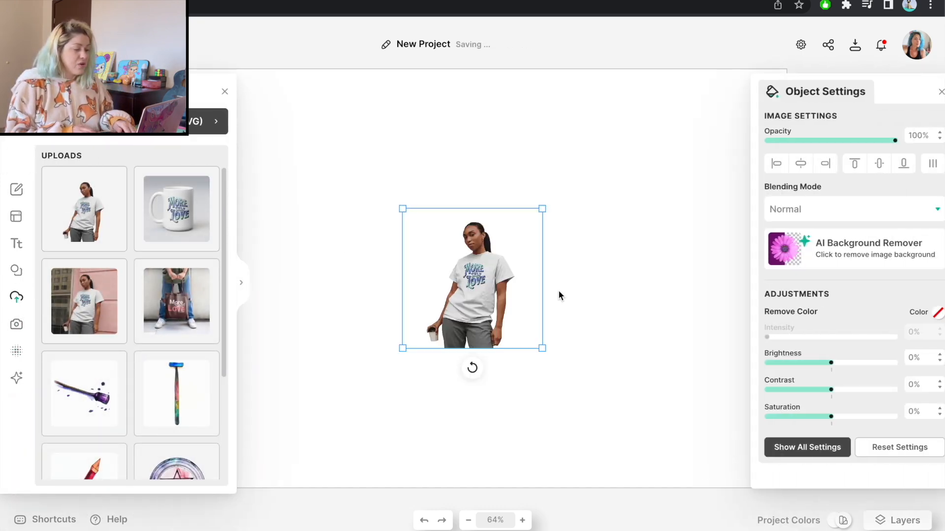
left_click(481, 309)
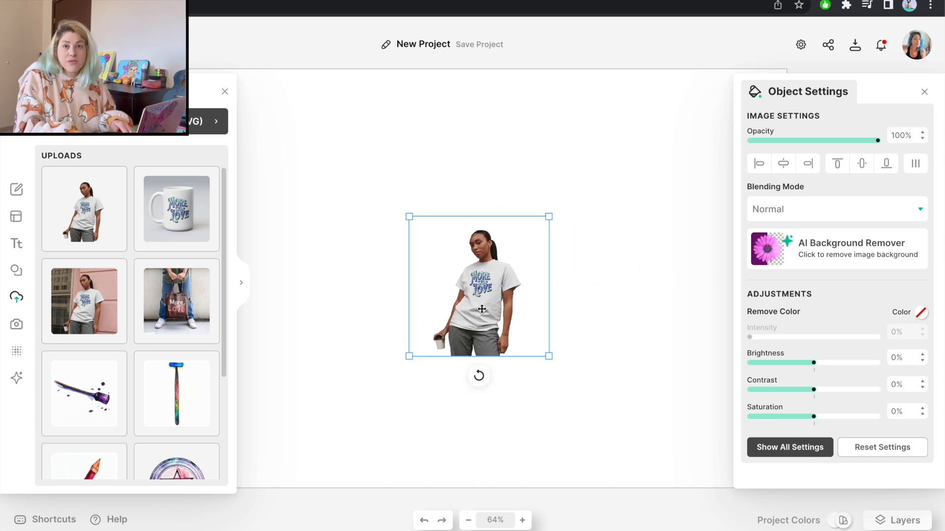
key("Delete")
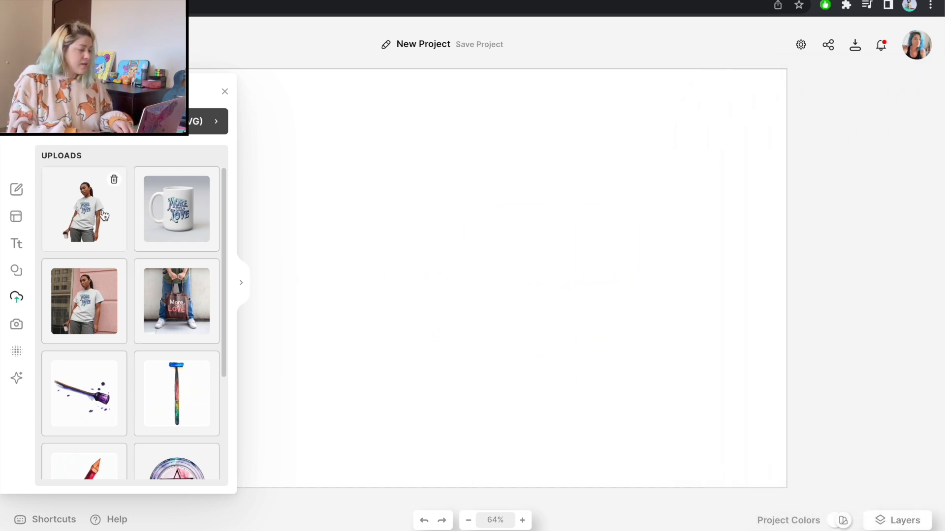
Step: Add the uploaded cut-out T-shirt model image, enlarge it to about the artboard's height, and position it in the artboard's right half
left_click(103, 211)
left_click_drag(542, 209, 792, 65)
scroll(429, 344, "down", 5)
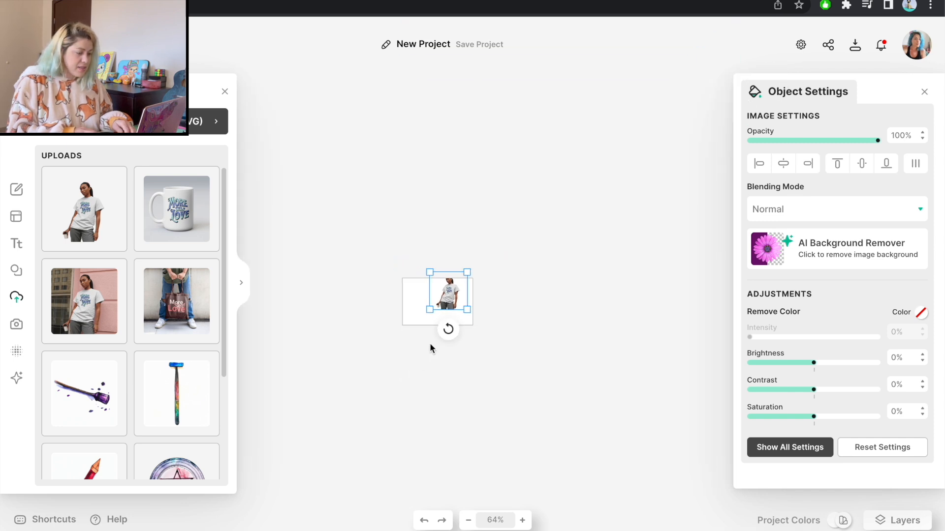
scroll(430, 343, "up", 10)
scroll(429, 343, "down", 3)
scroll(533, 295, "up", 3)
scroll(533, 294, "down", 1)
scroll(533, 294, "left", 1)
scroll(547, 269, "right", 1)
left_click_drag(547, 269, 611, 370)
left_click_drag(483, 193, 390, 105)
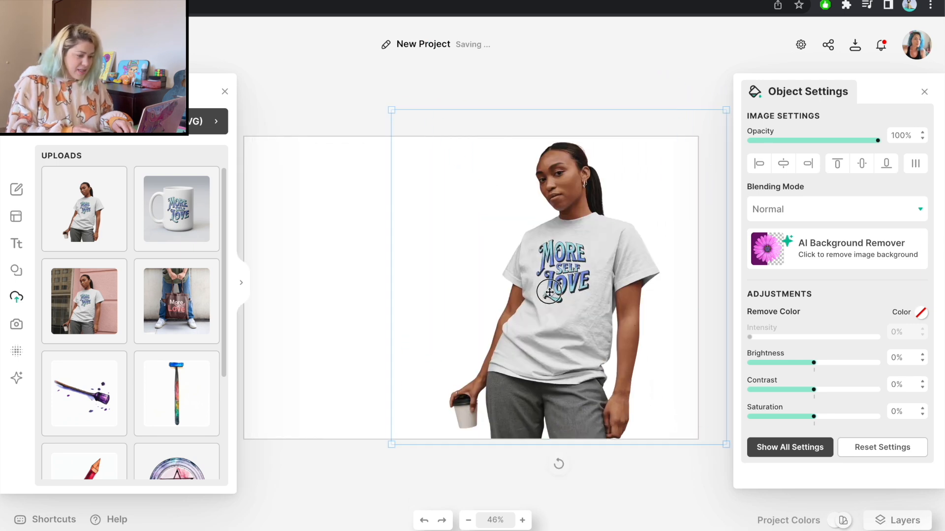
Step: Add the uploaded "More Self Love" mug mockup, enlarge it, and remove its grey background with the AI Background Remover
left_click(167, 209)
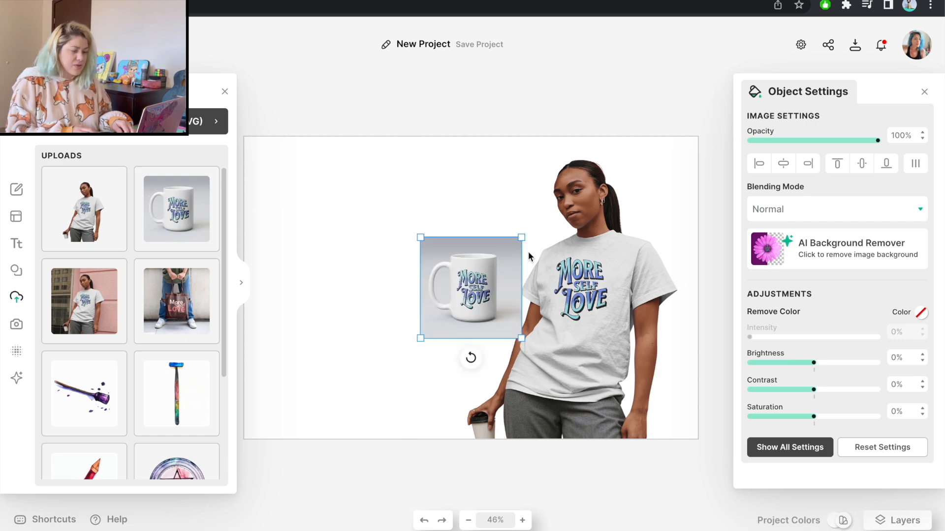
left_click_drag(522, 237, 690, 67)
left_click_drag(614, 206, 509, 283)
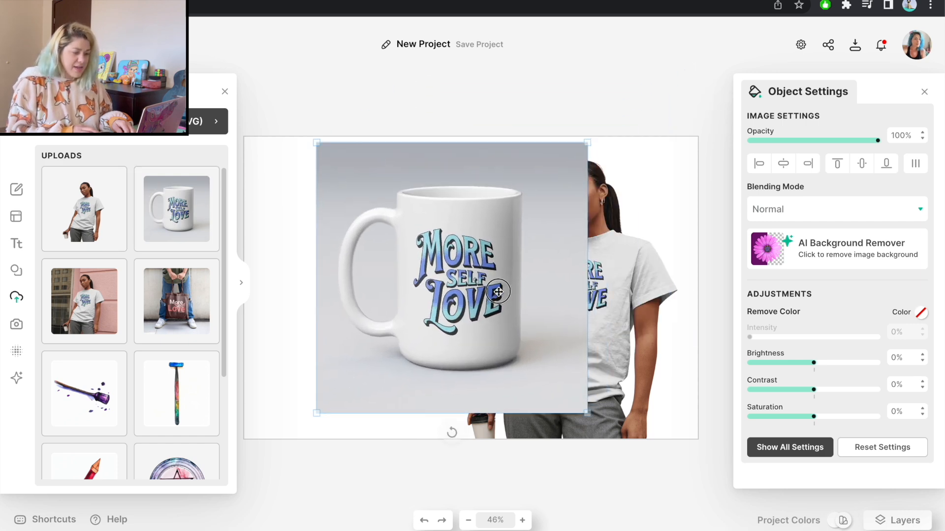
left_click(867, 256)
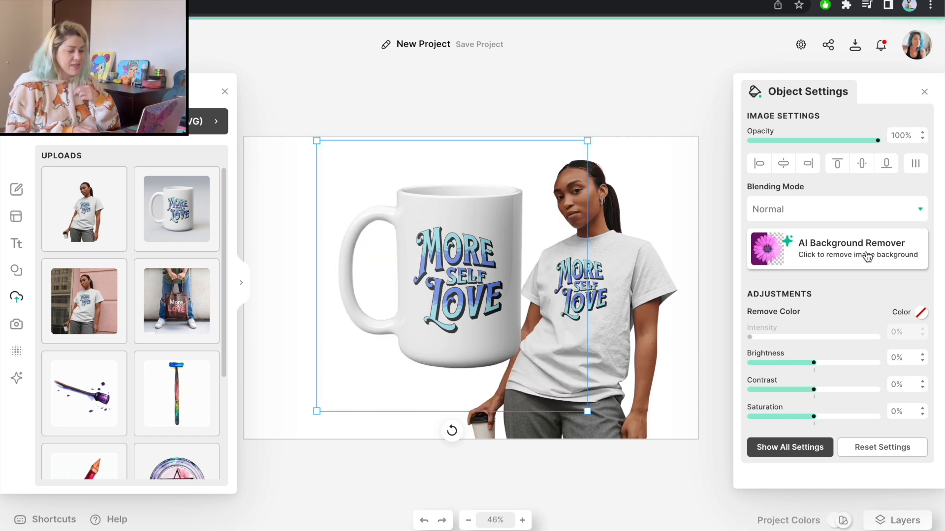
Step: Move the mug to the artboard's left side, enlarge it further, and shift the T-shirt model slightly right
left_click_drag(472, 303, 400, 308)
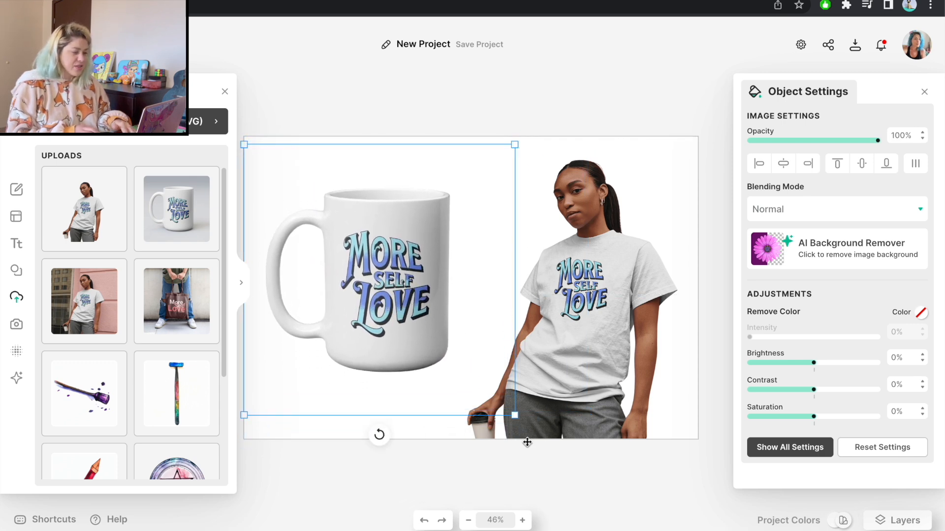
left_click_drag(515, 417, 611, 464)
left_click_drag(402, 324, 387, 299)
left_click_drag(609, 258, 618, 257)
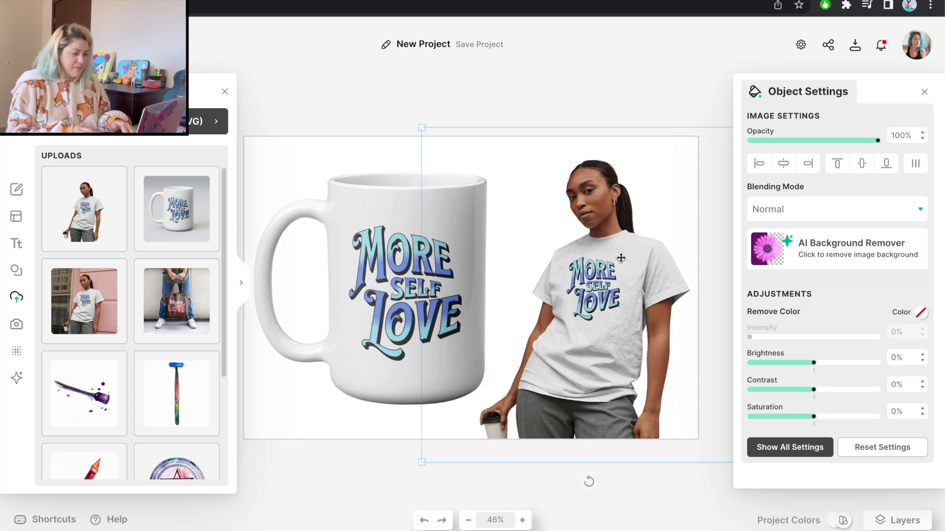
Step: Set the artboard's background color to coral pink, hex fb9696
left_click(277, 155)
left_click(268, 143)
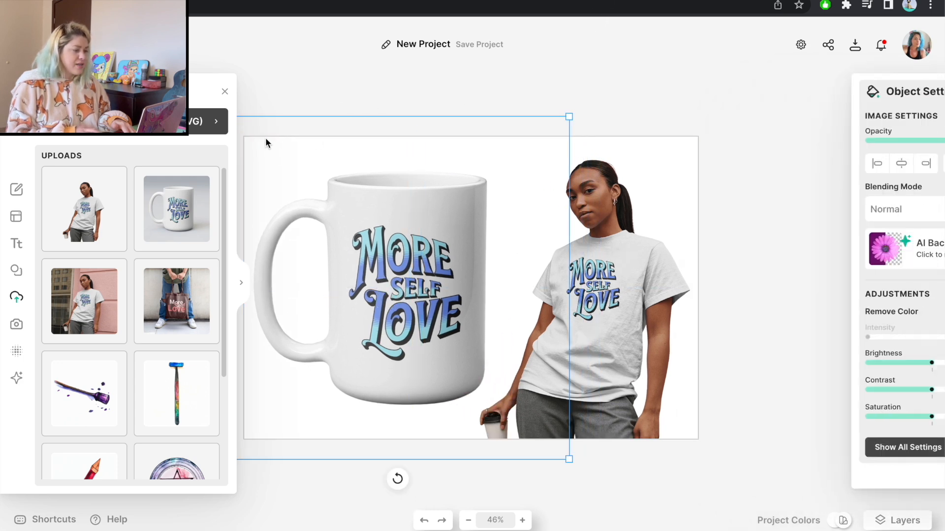
left_click(676, 144)
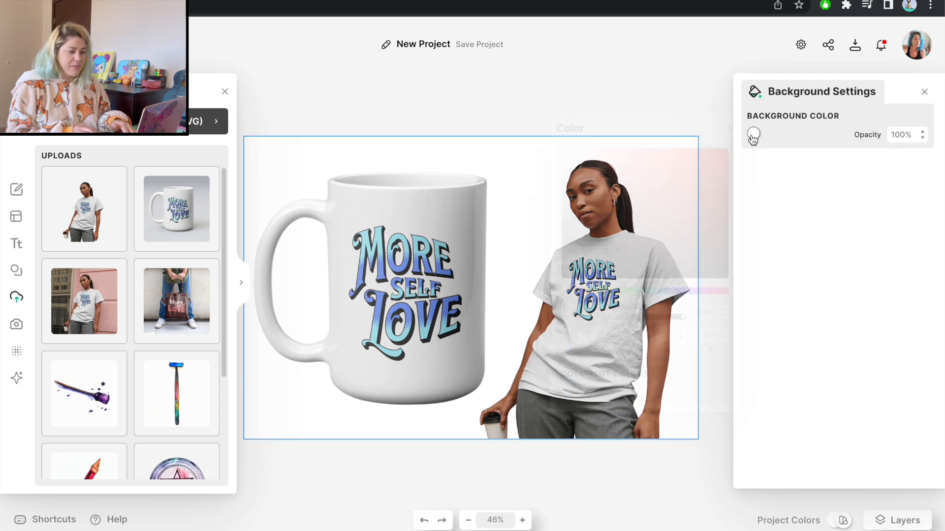
left_click(753, 134)
left_click(628, 150)
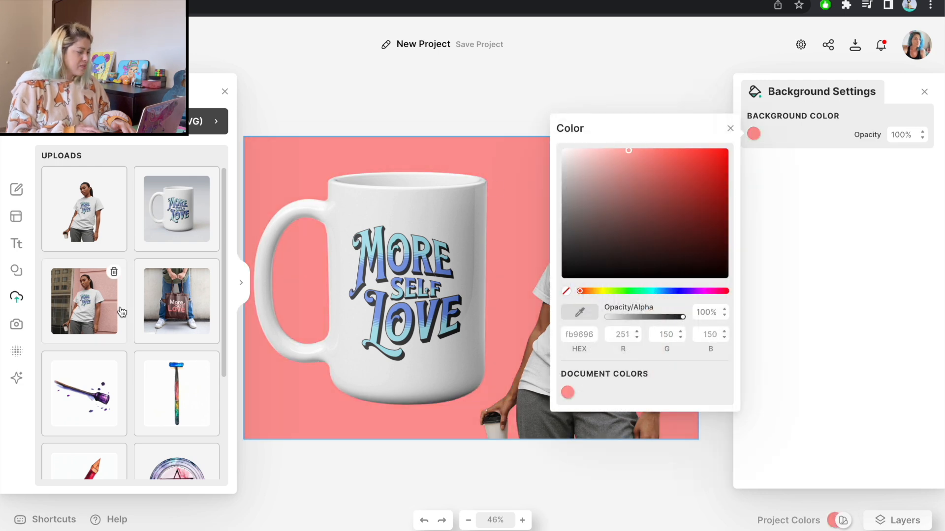
Step: Apply the light-flowers-on-grey texture from the Pattern Textures collection to the background
left_click(16, 350)
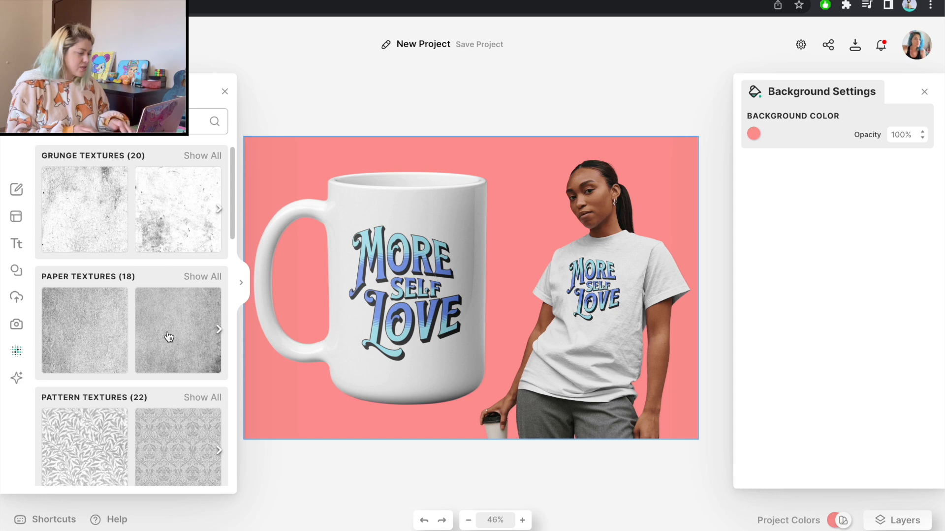
scroll(165, 342, "down", 3)
left_click(209, 329)
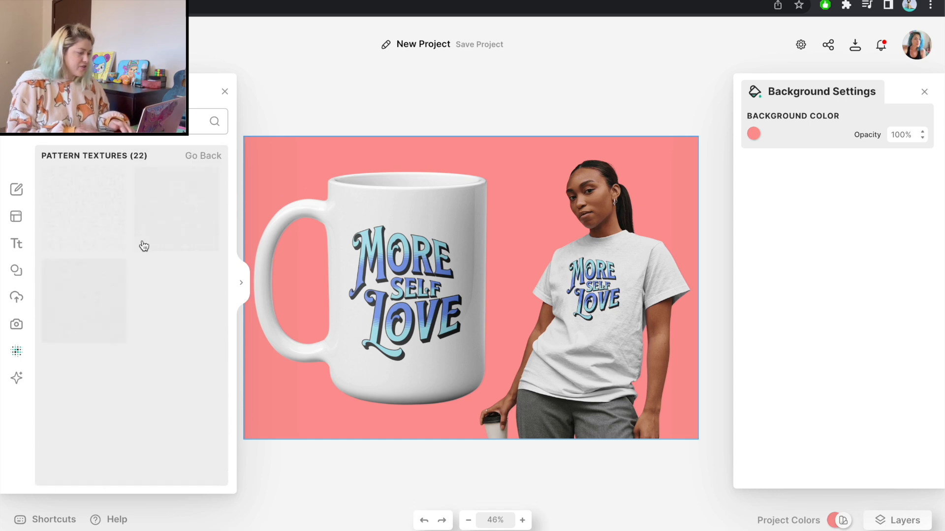
scroll(152, 320, "down", 5)
scroll(155, 320, "down", 1)
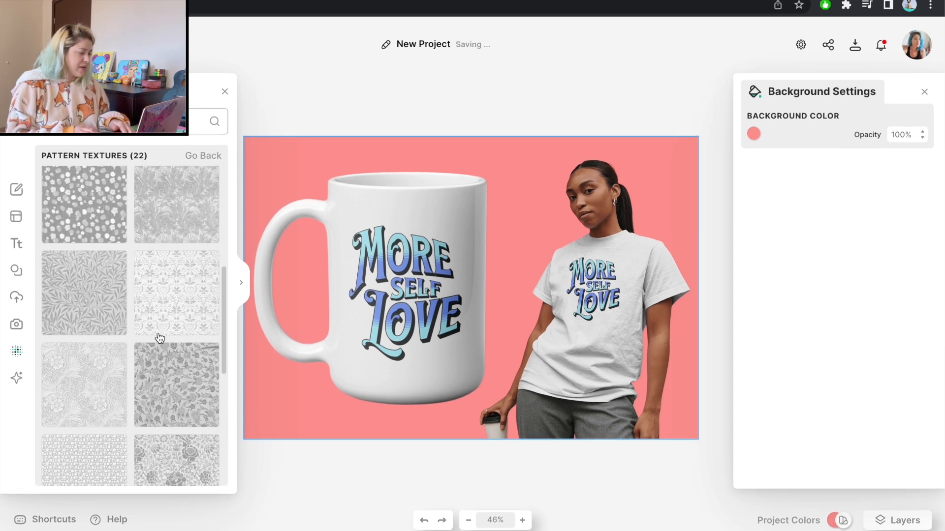
left_click(109, 232)
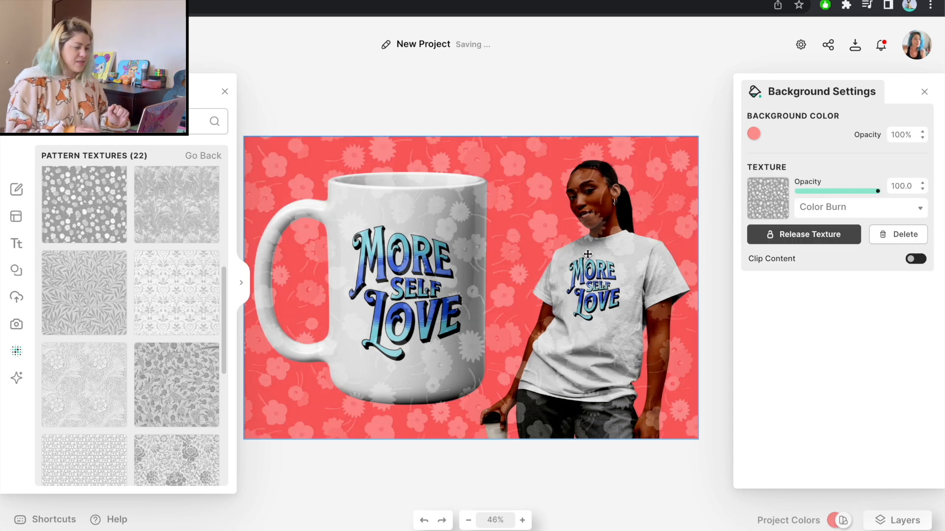
Step: Release the floral texture from the background and move its layer below the mug and model images, directly above Background
left_click(835, 235)
left_click(900, 520)
left_click_drag(826, 392, 832, 432)
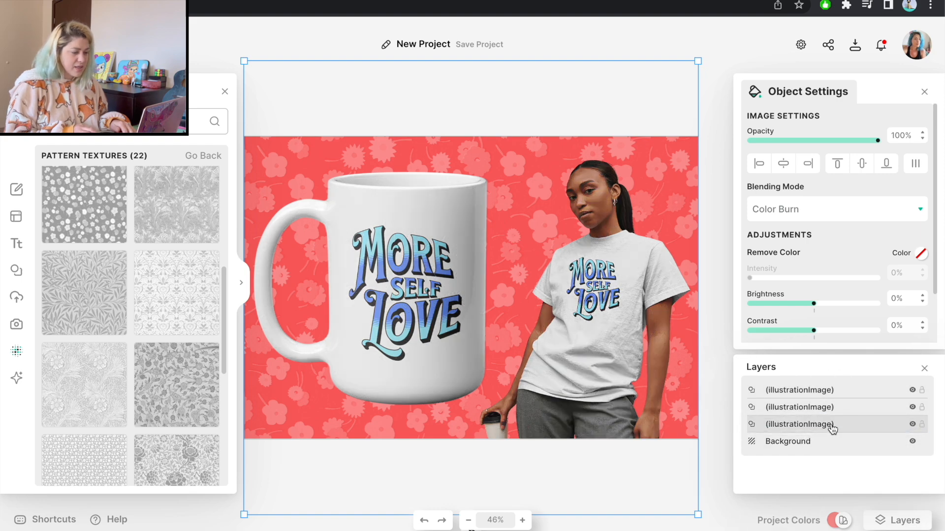
left_click(696, 38)
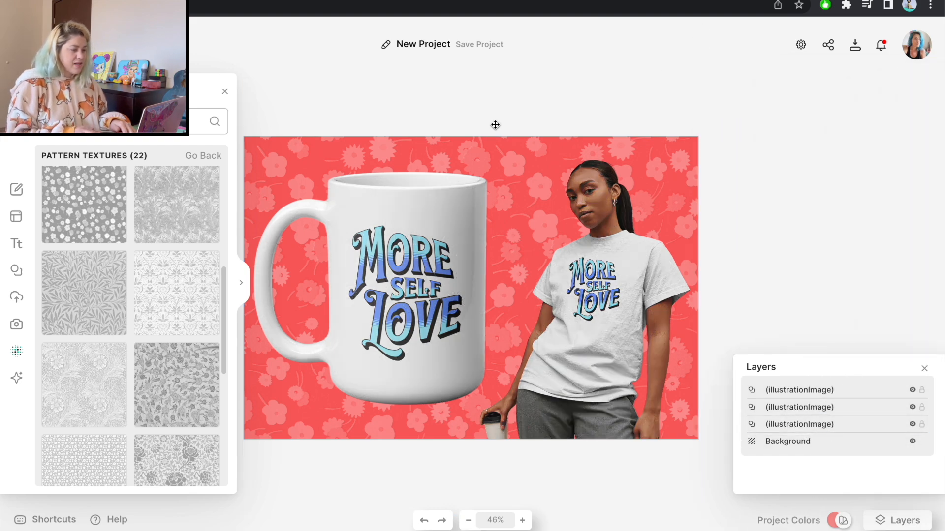
Step: Download the finished mug and T-shirt graphic as a JPG at 1500 × 1000 px
scroll(495, 123, "down", 3)
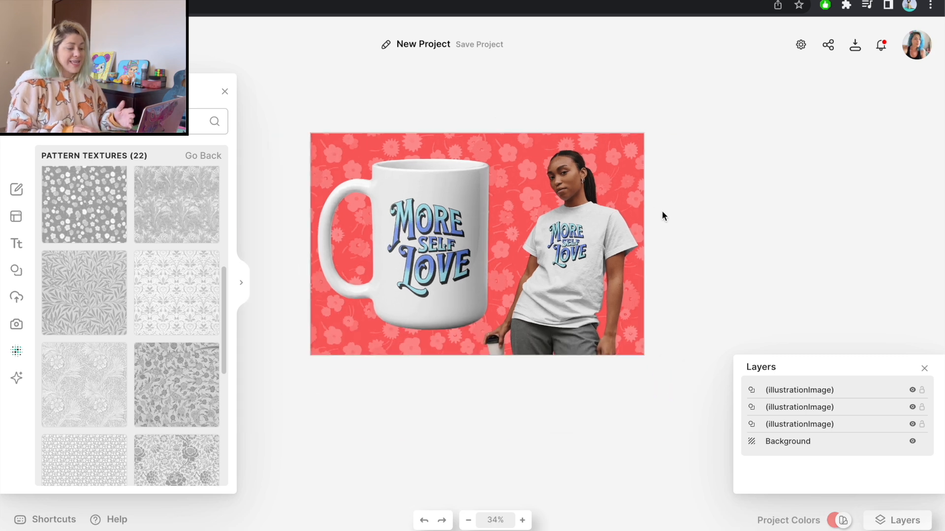
left_click(855, 46)
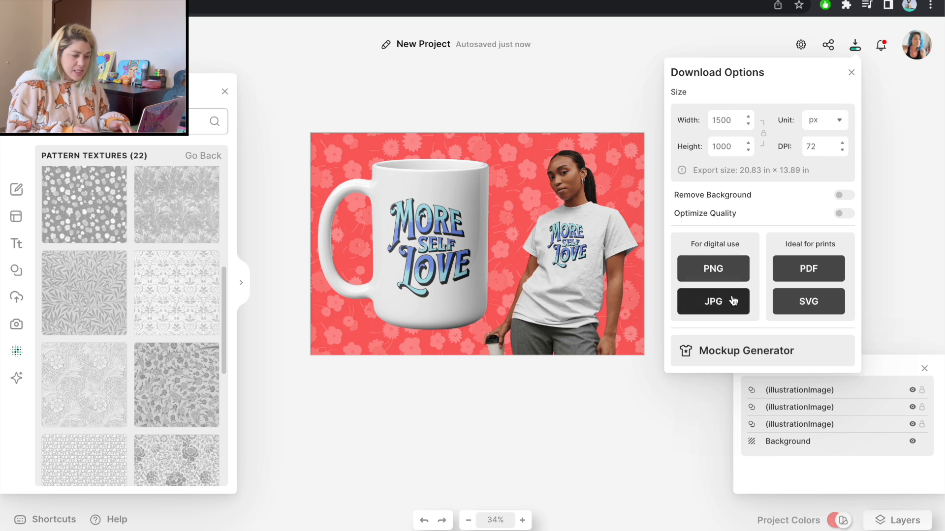
left_click(733, 303)
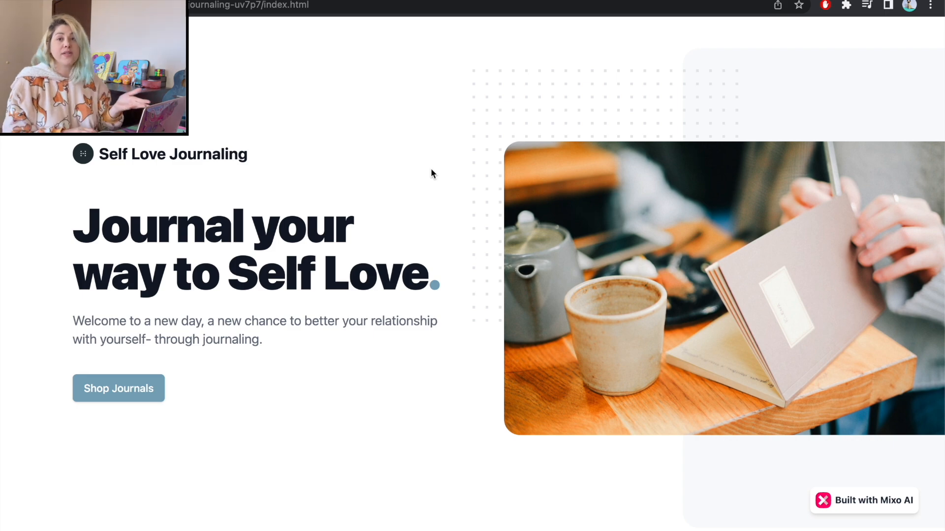
Step: Switch to the Self Love Journaling website built with Mixo and review the mug and T-shirt graphic in its "More Self Love" section
scroll(431, 173, "down", 4)
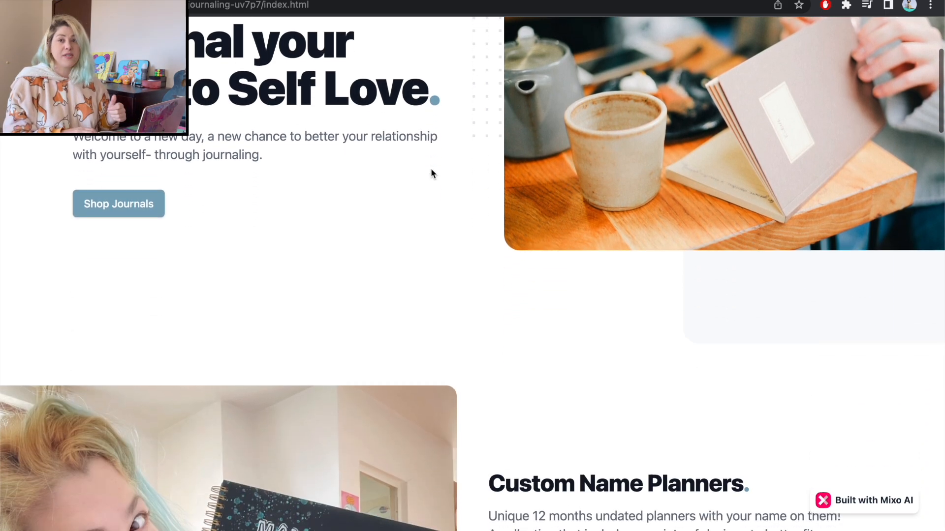
scroll(431, 173, "down", 15)
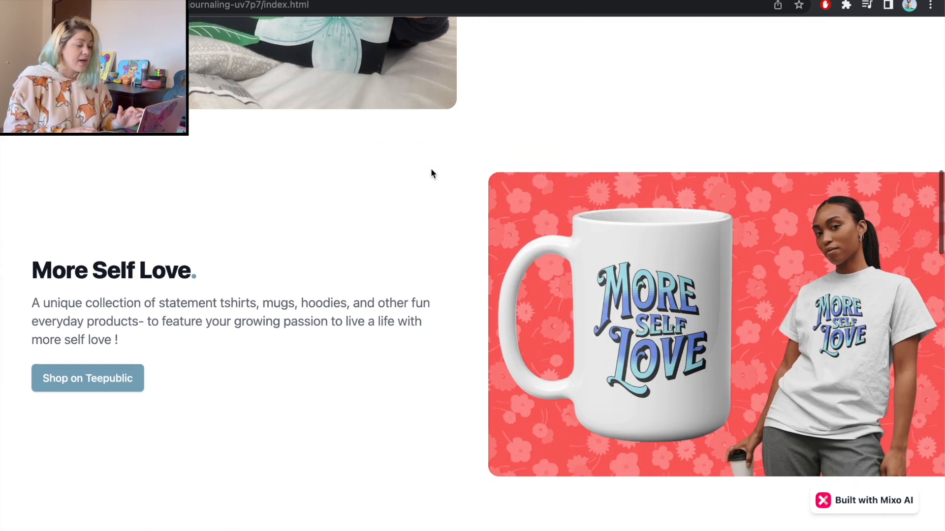
scroll(431, 173, "down", 1)
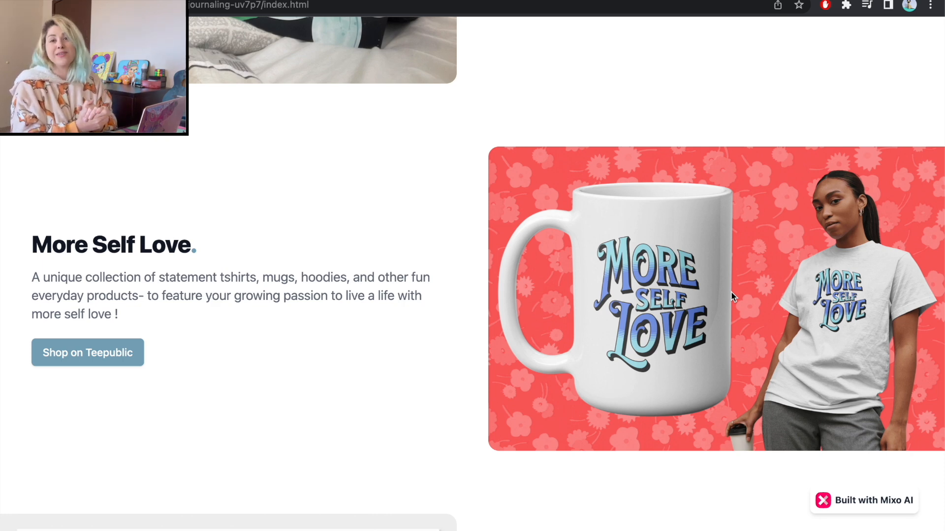
scroll(691, 149, "up", 1)
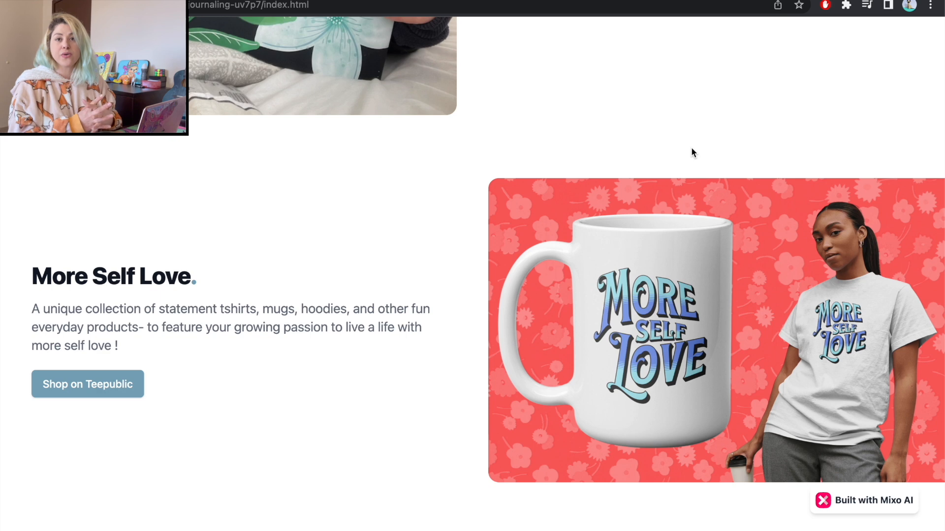